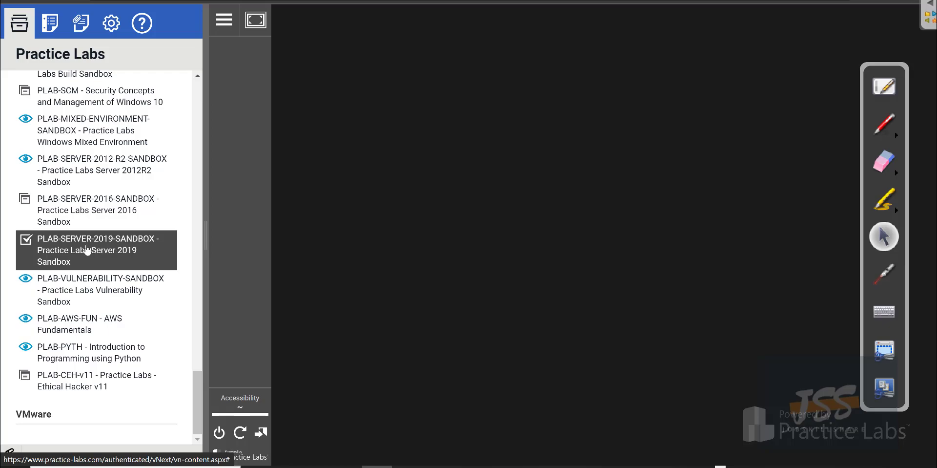
Launch the PLAB-SERVER-2019-SANDBOX lab and start its Introduction lab guide
left_click(86, 250)
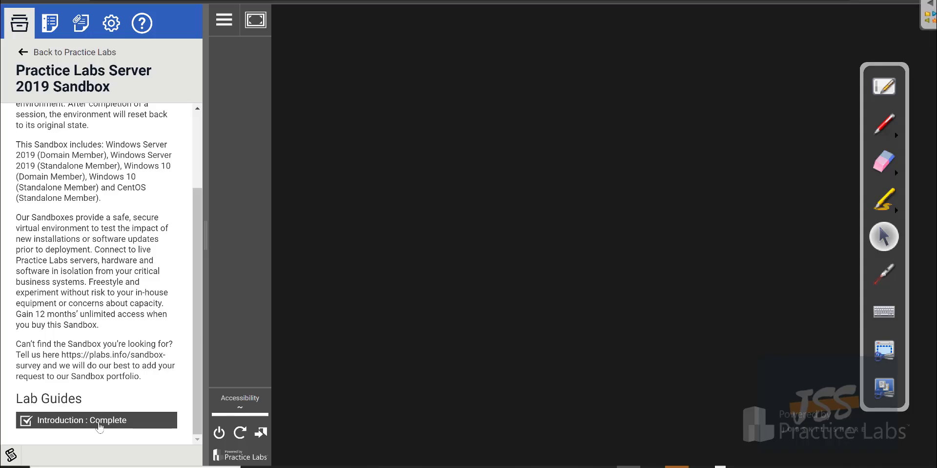
left_click(69, 429)
left_click(50, 195)
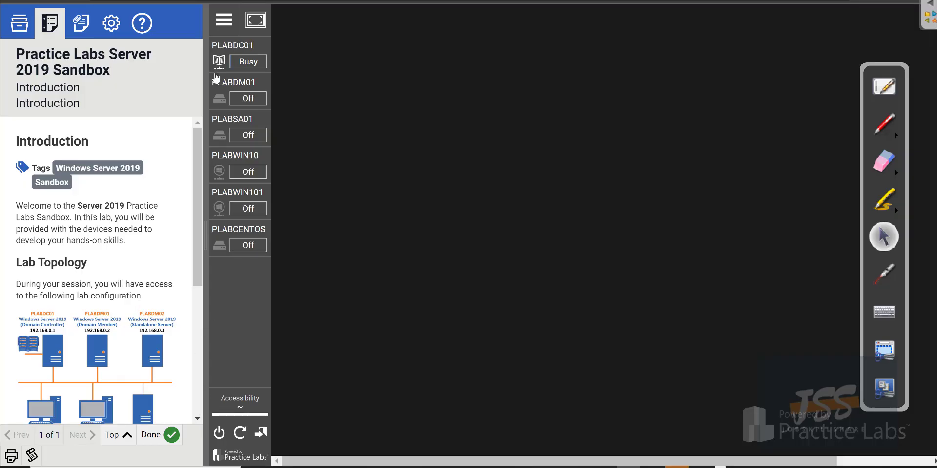
Hide the lab guide, connect to PLABDC01 and PLABDM01, and widen the remote desktop view
left_click(224, 20)
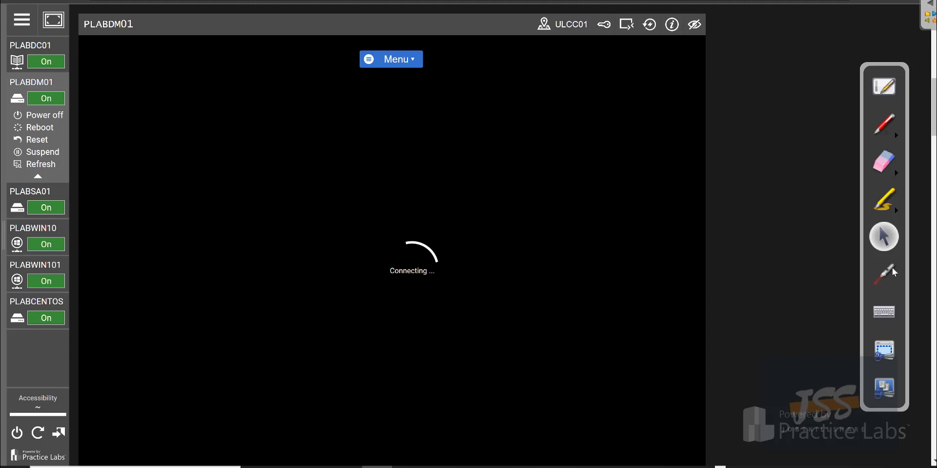
left_click(30, 46)
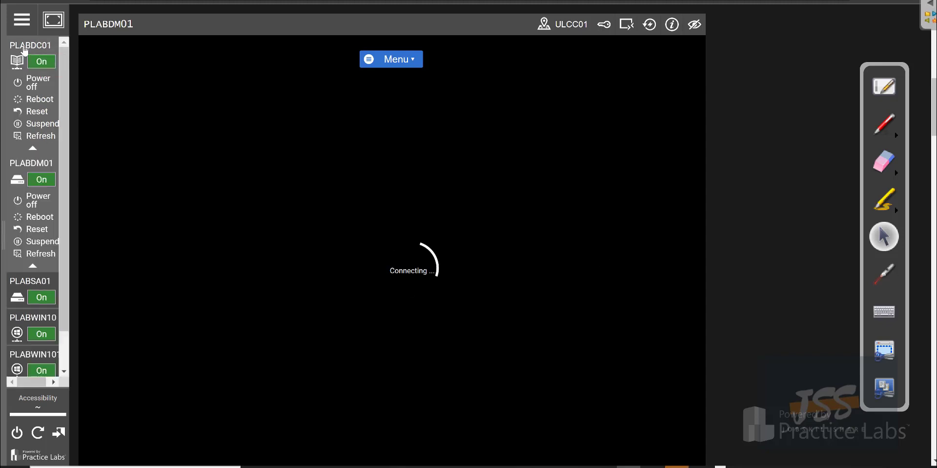
left_click(59, 61)
left_click(28, 166)
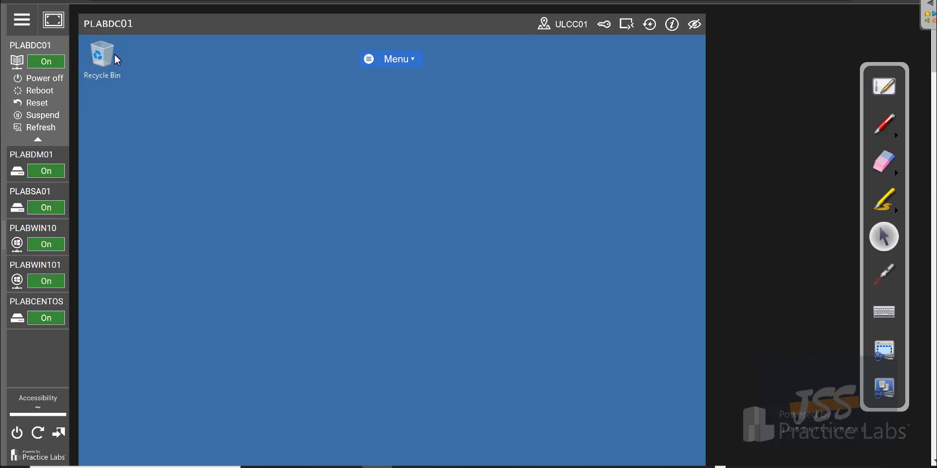
left_click(54, 20)
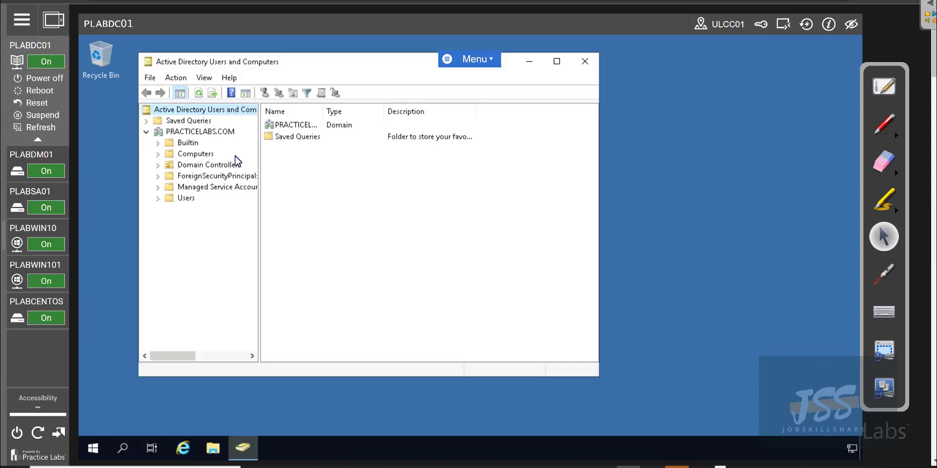
Start a new user in Users named helpdesk with logon name helpdesk
left_click(556, 60)
left_click(126, 175)
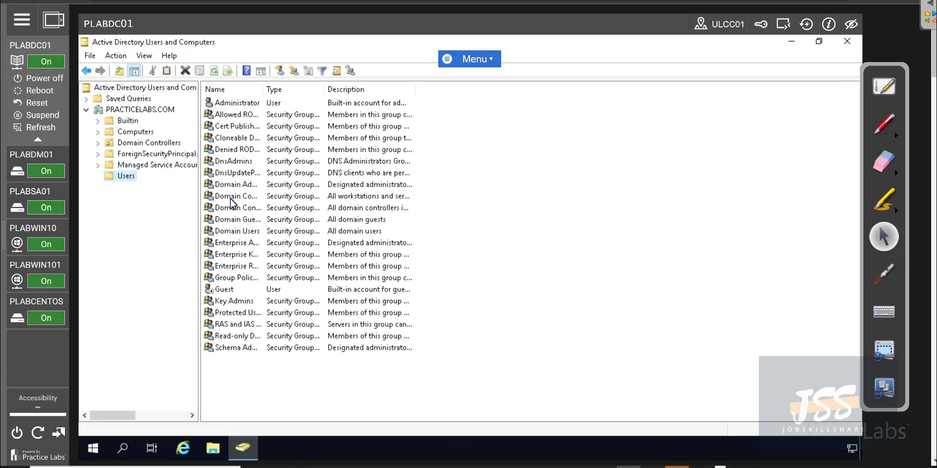
right_click(220, 373)
mouse_move(263, 244)
left_click(363, 364)
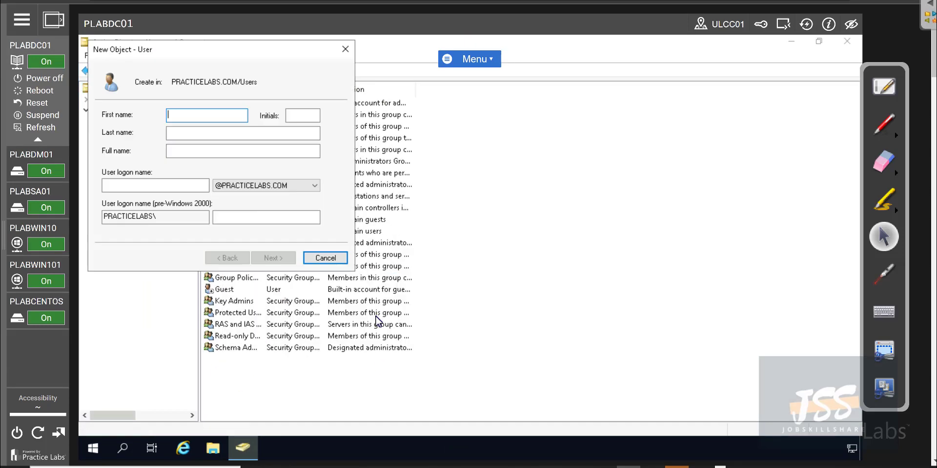
type("helpdesk")
key("Tab")
key("Tab")
key("Tab")
key("Tab")
type("helpdesk")
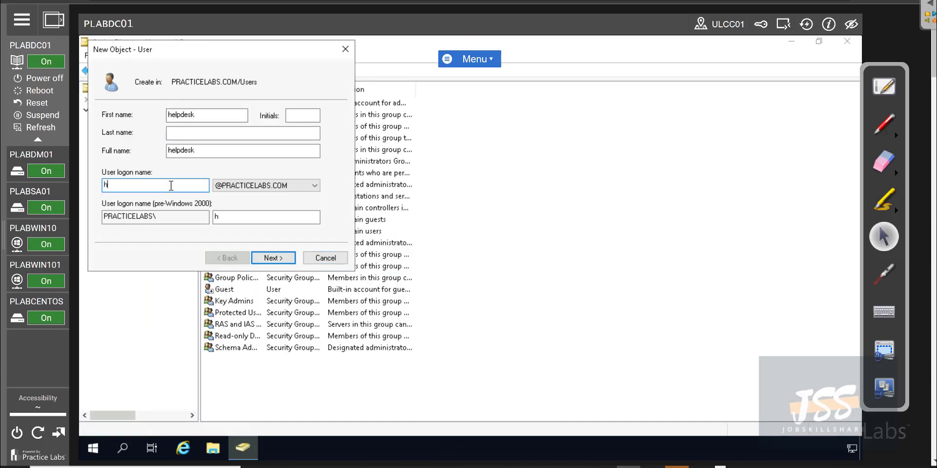
key("Return")
Give helpdesk its account password, no change required at next logon, and finish creating it
left_click(171, 155)
left_click(223, 117)
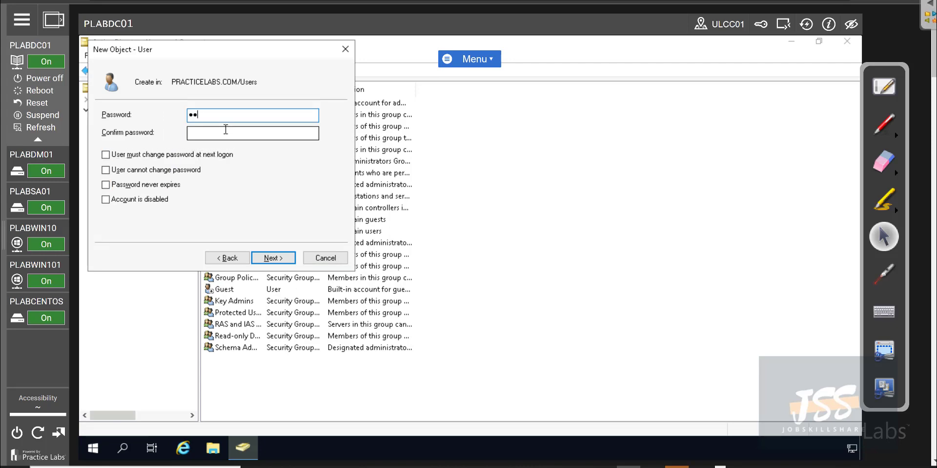
left_click(226, 130)
key("Return")
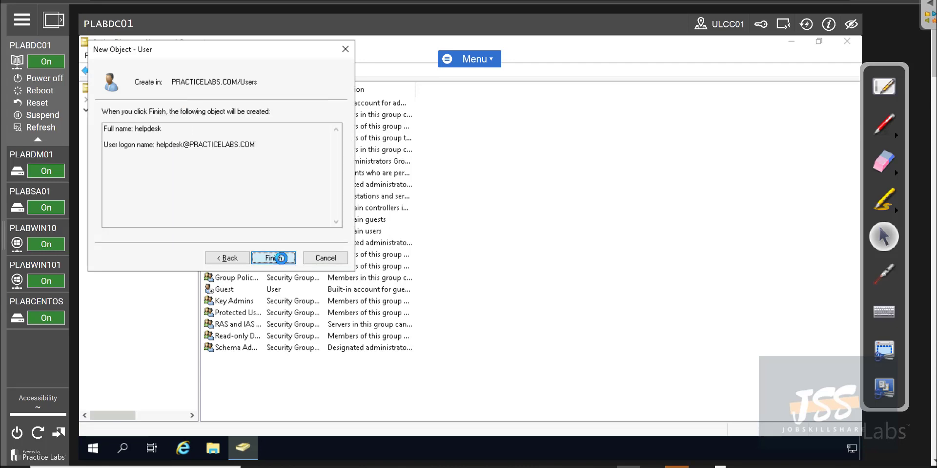
left_click(273, 257)
Add helpdesk to the Domain Admins group, then return to PLABWIN10
right_click(222, 301)
left_click(258, 276)
left_click(381, 96)
left_click(381, 268)
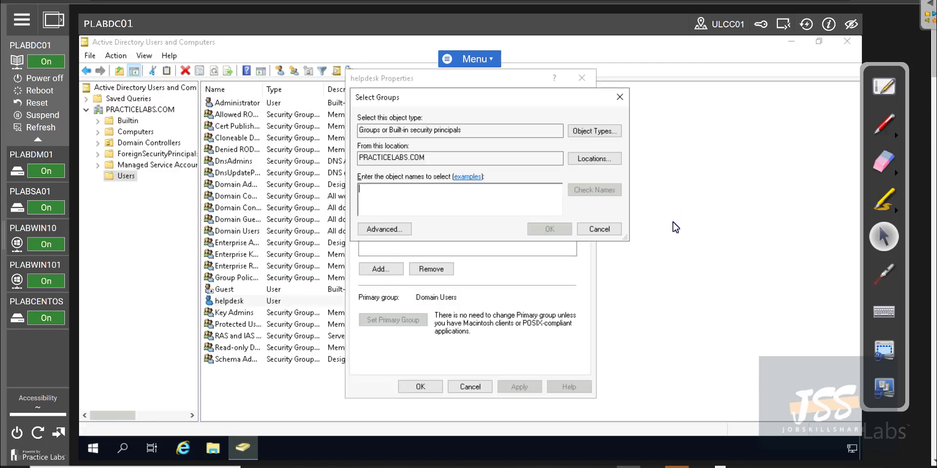
type("domian admins")
key("Return")
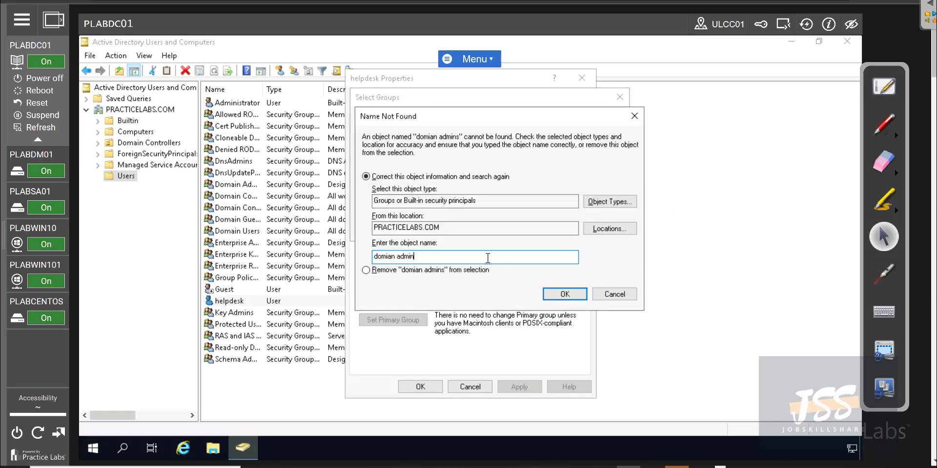
key("ctrl+a")
type("domain admins")
key("Return")
key("Return")
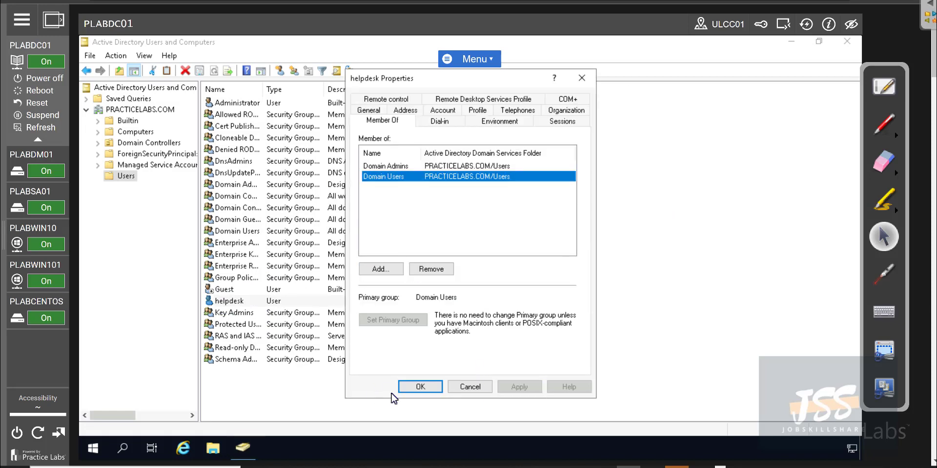
left_click(405, 389)
left_click(27, 242)
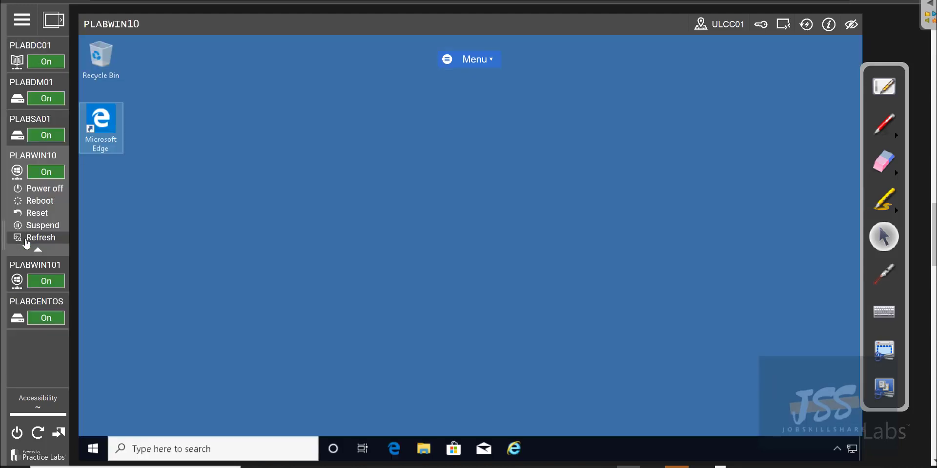
Sign in to PLABWIN10 as helpdesk, accept the Sysinternals license, and launch Microsoft Edge
left_click(760, 24)
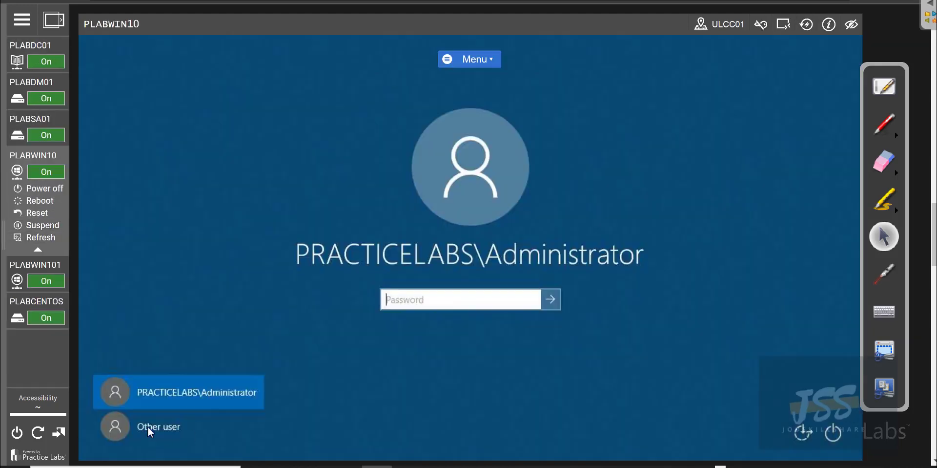
left_click(151, 430)
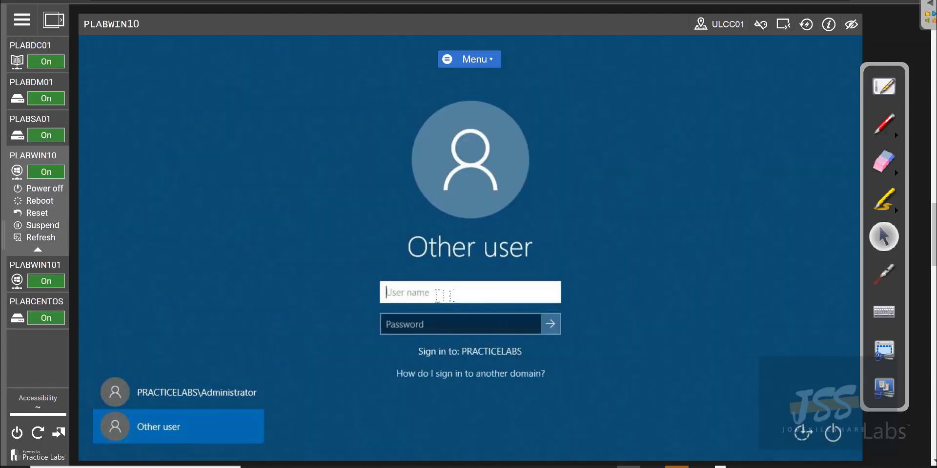
type("helpdesk")
key("Tab")
key("Return")
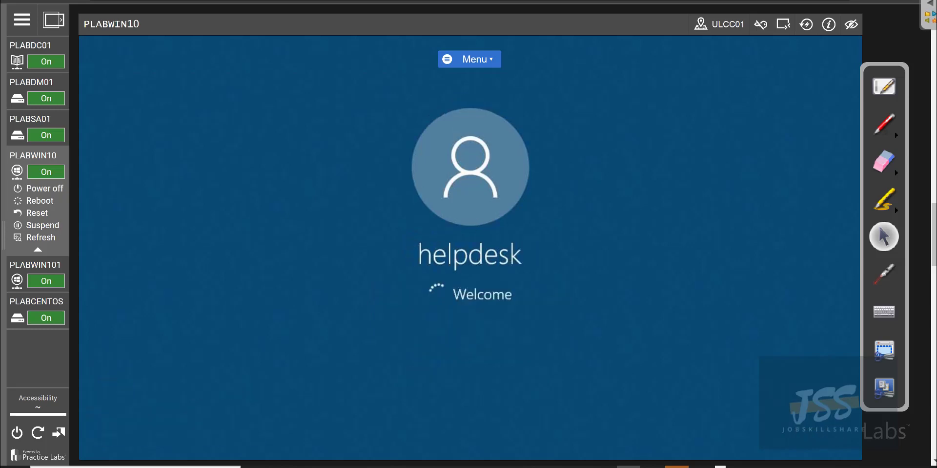
left_click(524, 320)
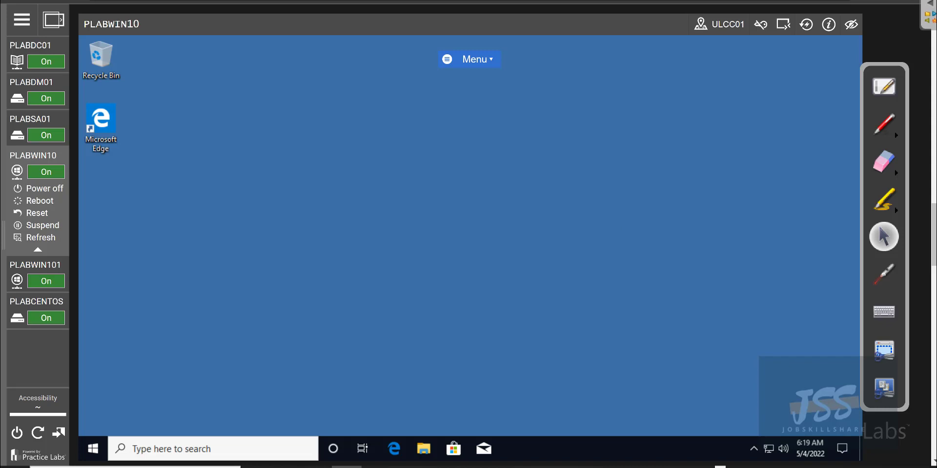
left_click(399, 445)
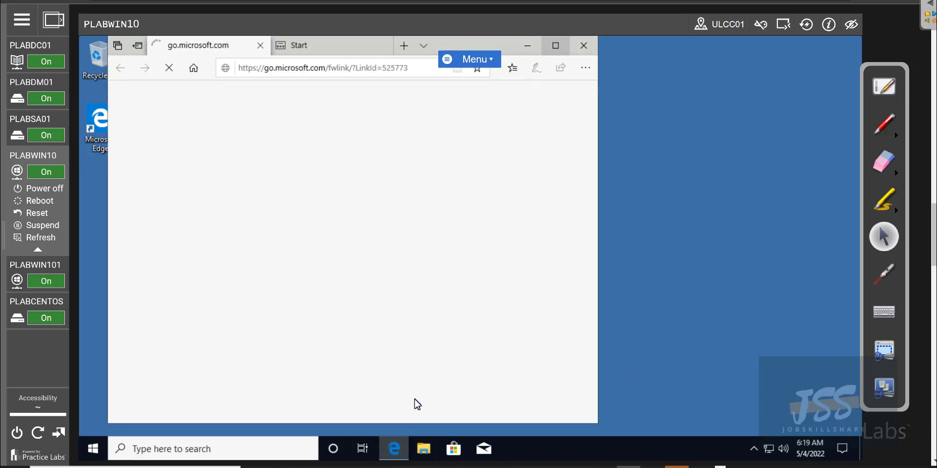
Maximize Edge and open the Ethernet adapter's Internet Protocol Version 4 properties
left_click(556, 46)
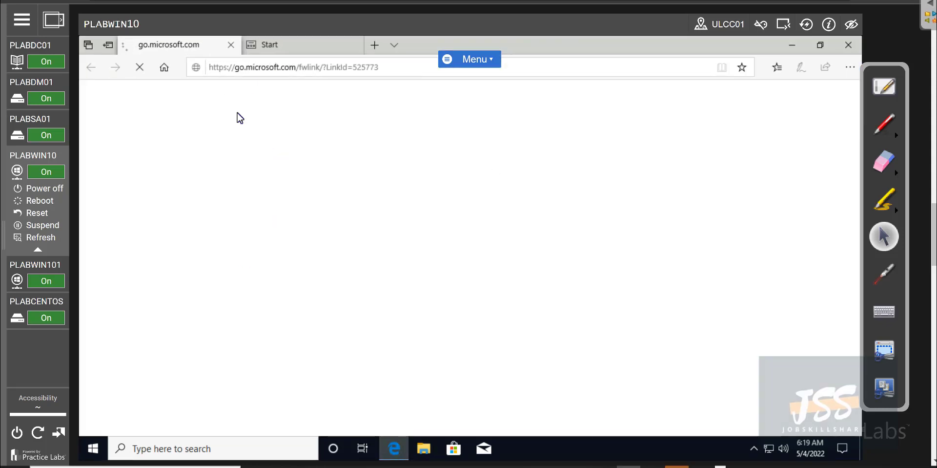
right_click(768, 448)
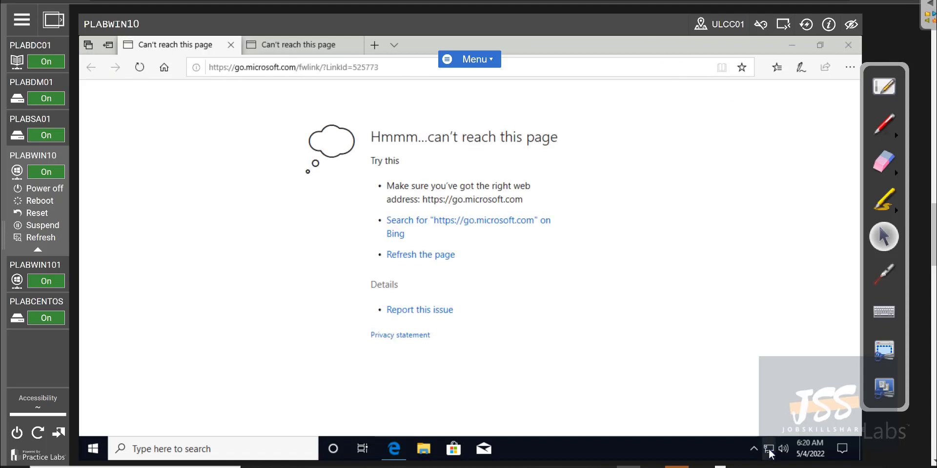
left_click(761, 431)
left_click(414, 353)
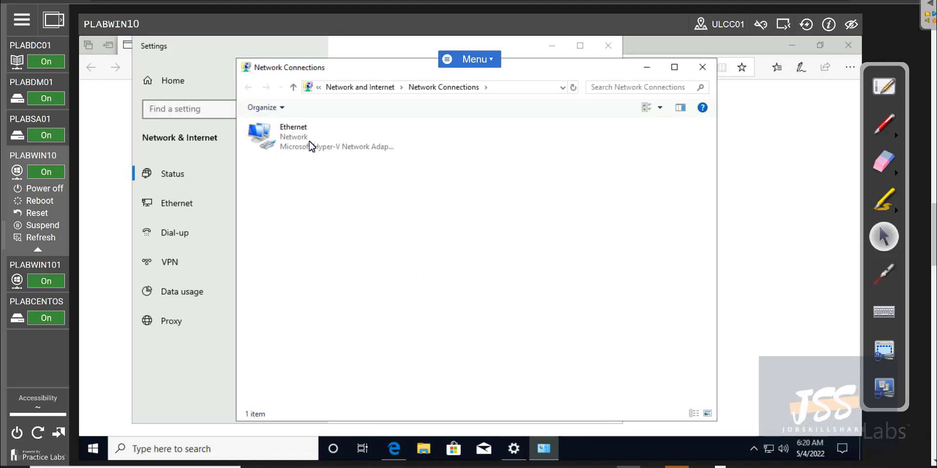
right_click(310, 141)
left_click(358, 262)
left_click(342, 237)
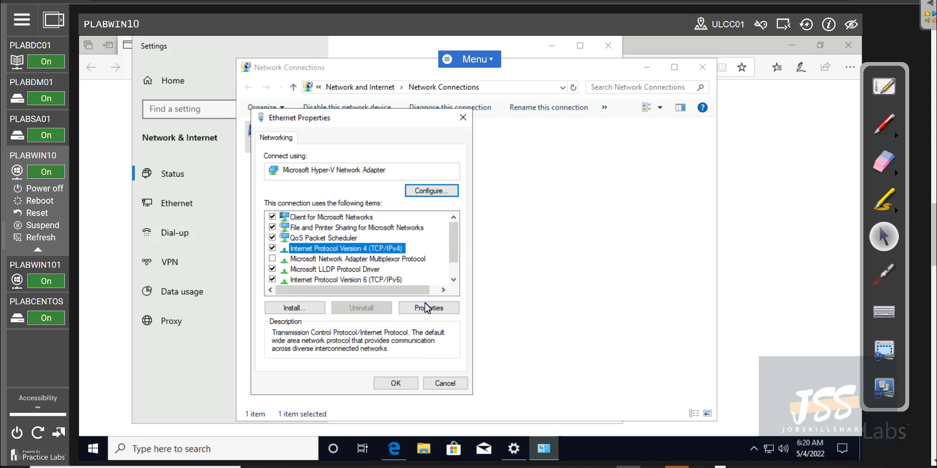
left_click(425, 303)
Change the preferred DNS server from 192.168.0.1 by entering 8.8.8., save, and reload Edge
left_click(420, 347)
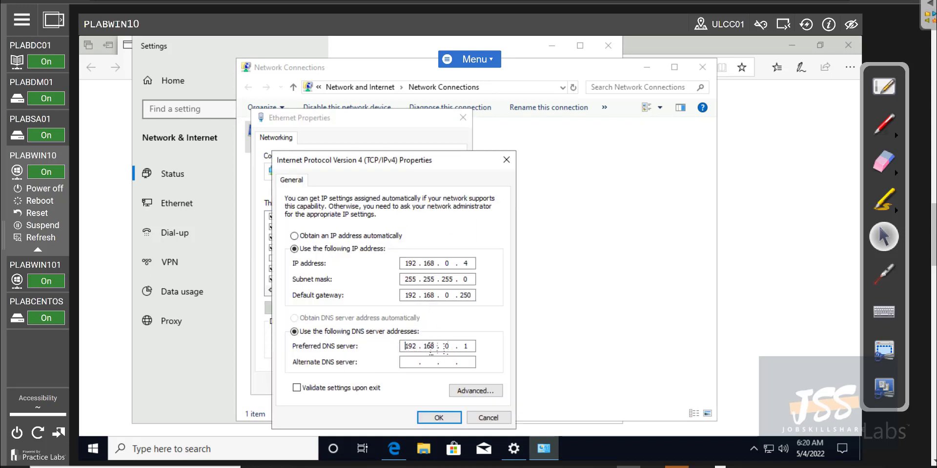
double_click(411, 346)
type("8.8.8.1")
left_click(439, 417)
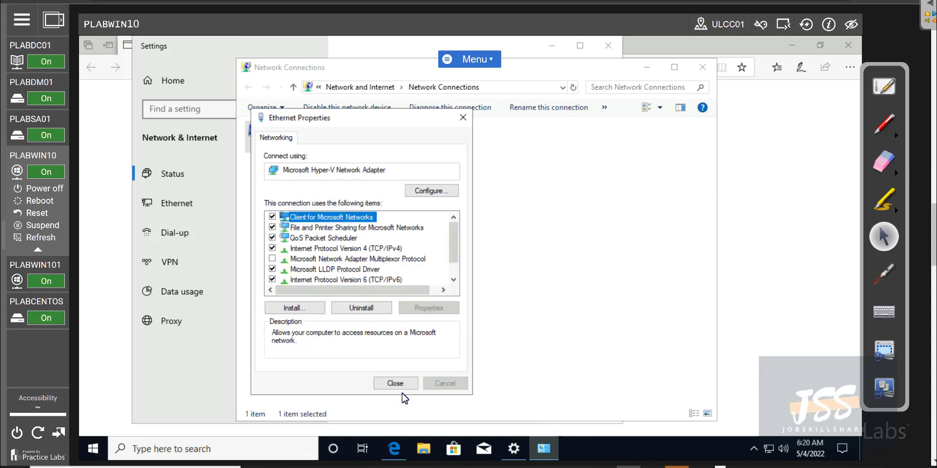
left_click(394, 383)
left_click(702, 66)
left_click(128, 82)
left_click(139, 67)
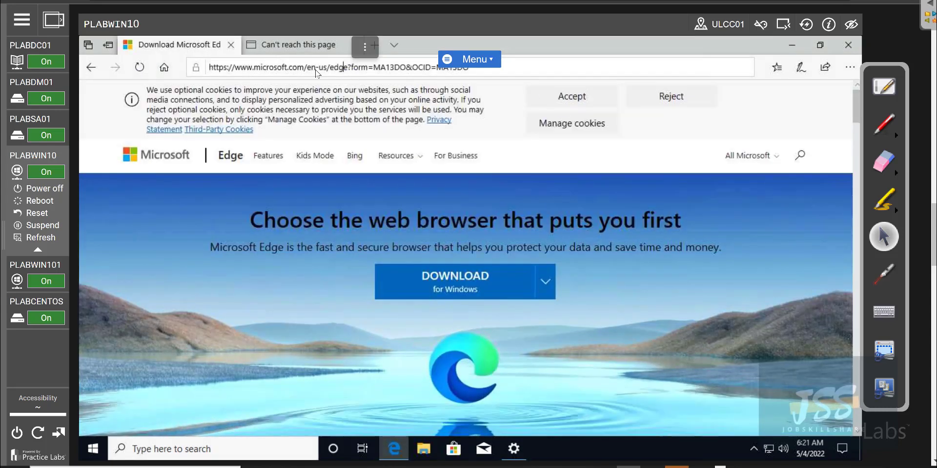
Go to google.com in the Edge address bar
triple_click(342, 67)
type("google.com")
key("Return")
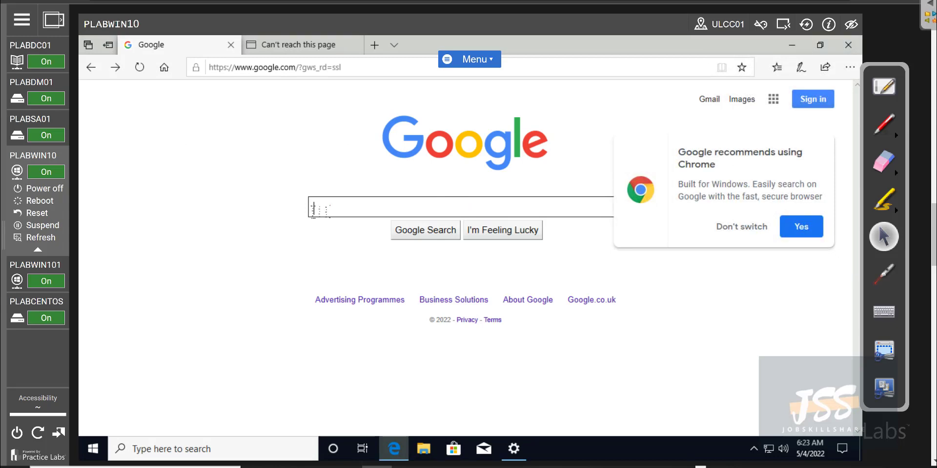
Search Google for 'active directory free tools netwrix', fixing the typos first
type("activ")
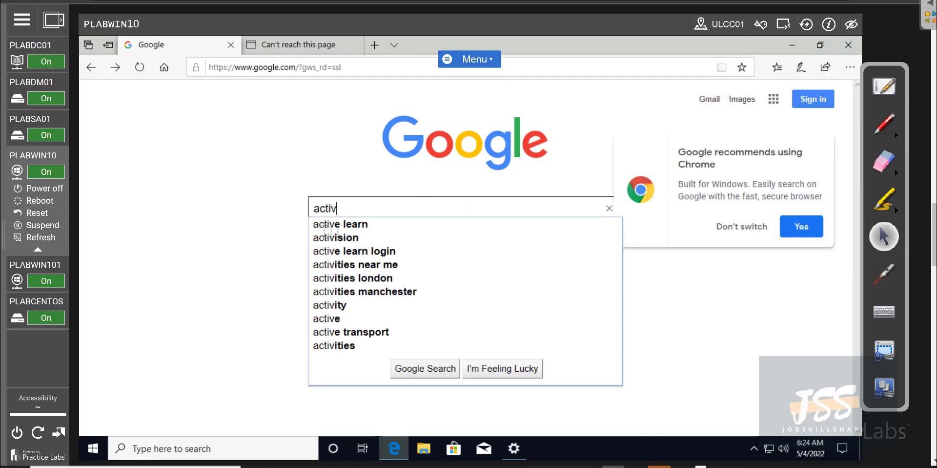
type("e directory f")
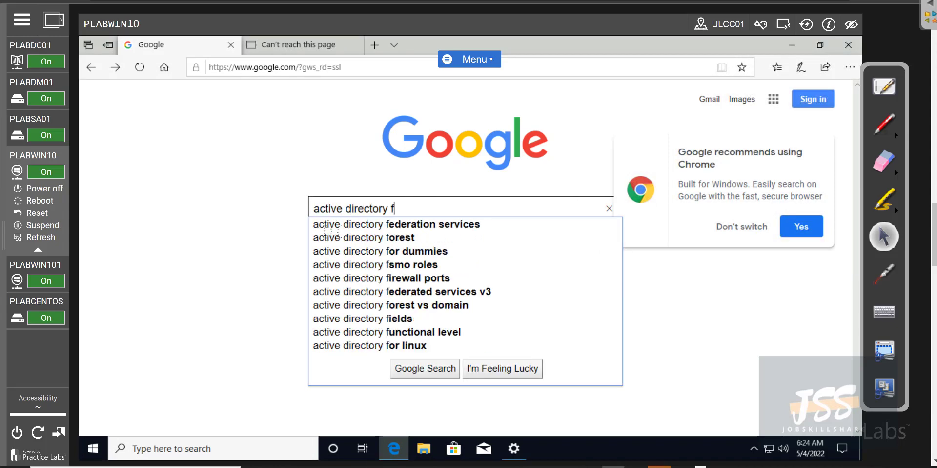
type("ree toolo")
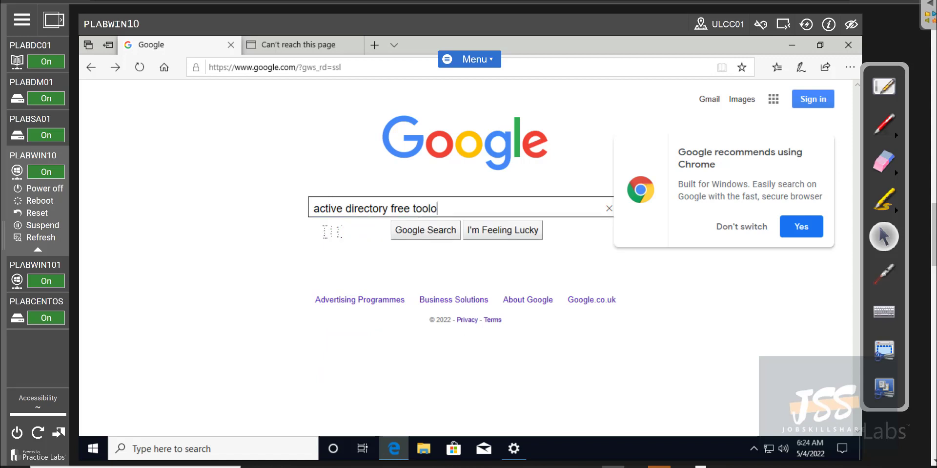
key("BackSpace")
type("s  netrix")
left_click(462, 213)
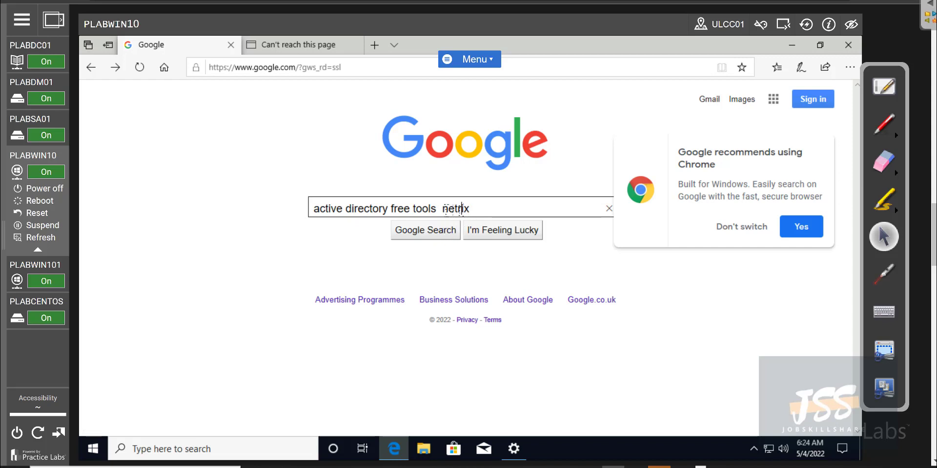
double_click(452, 209)
key("BackSpace")
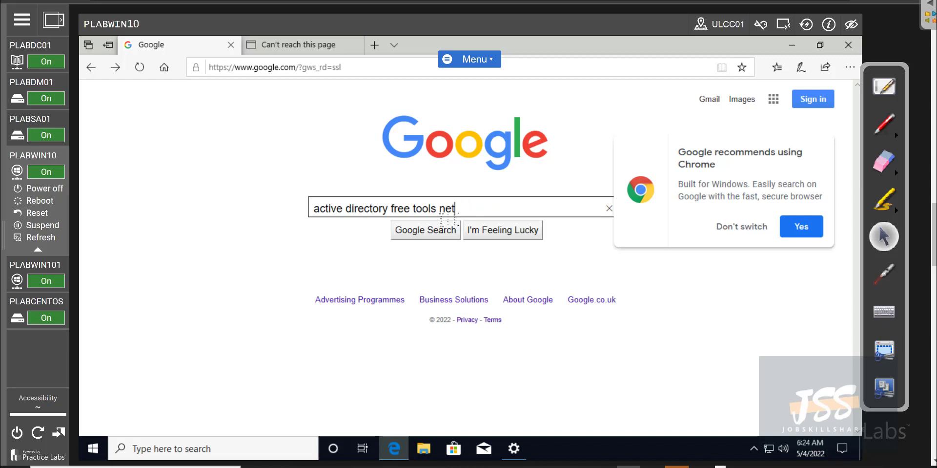
type("netwrix")
key("Return")
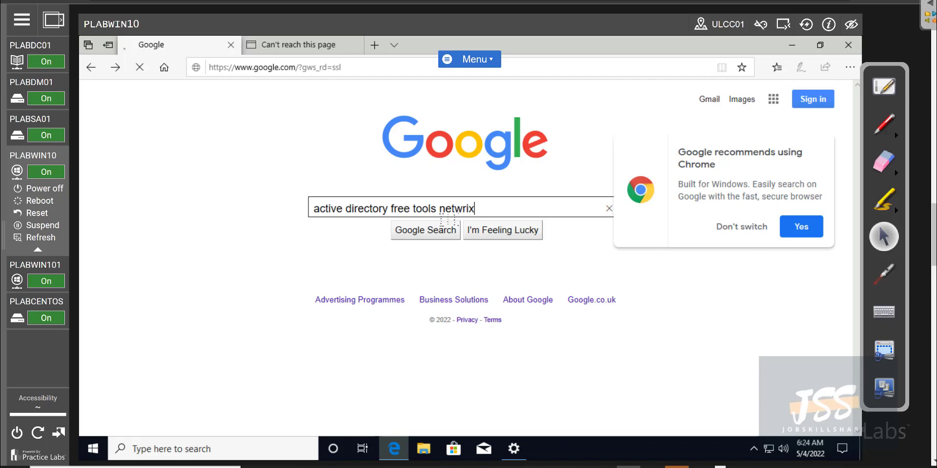
Accept Google's cookie consent, then search for 'free active directory tools netwrix'
scroll(571, 324, "down", 5)
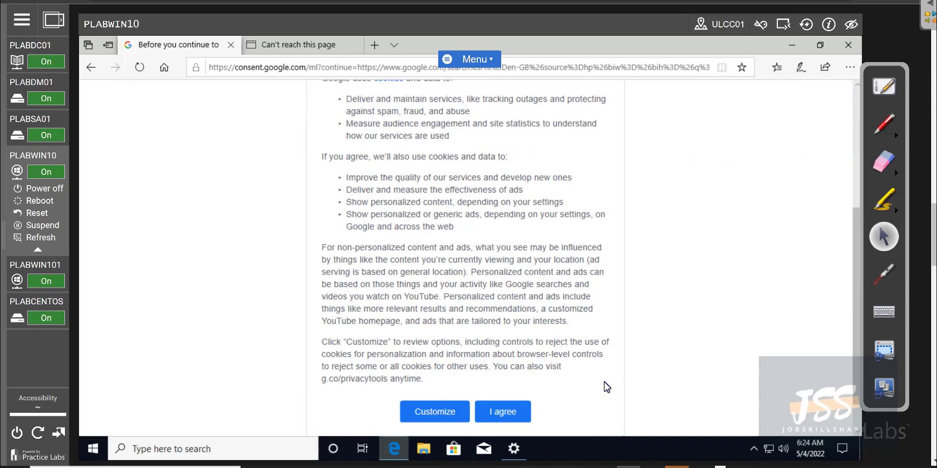
left_click(503, 412)
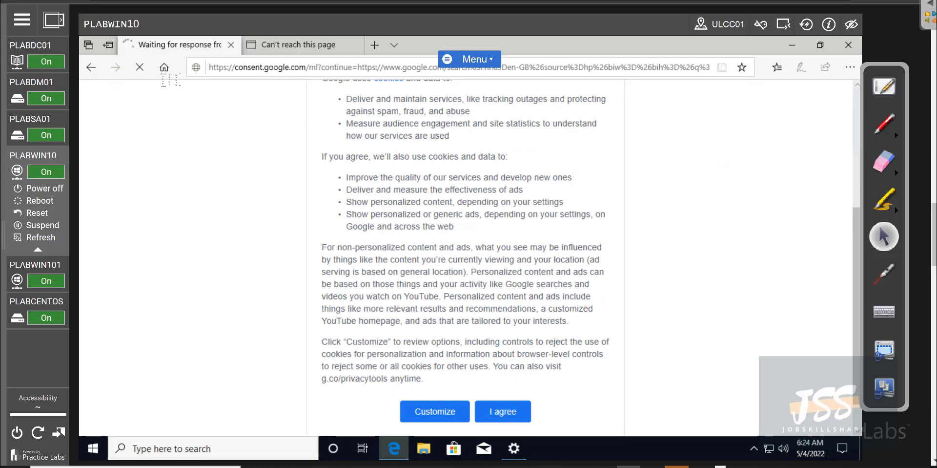
left_click(94, 67)
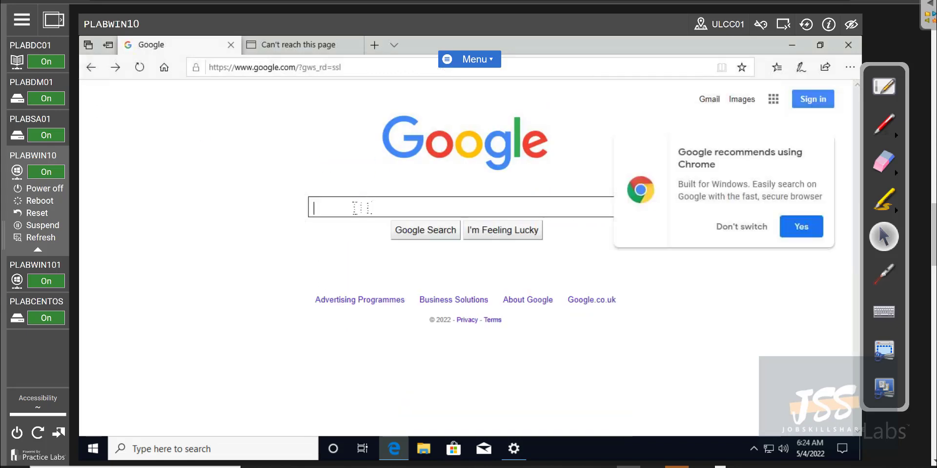
type("free ")
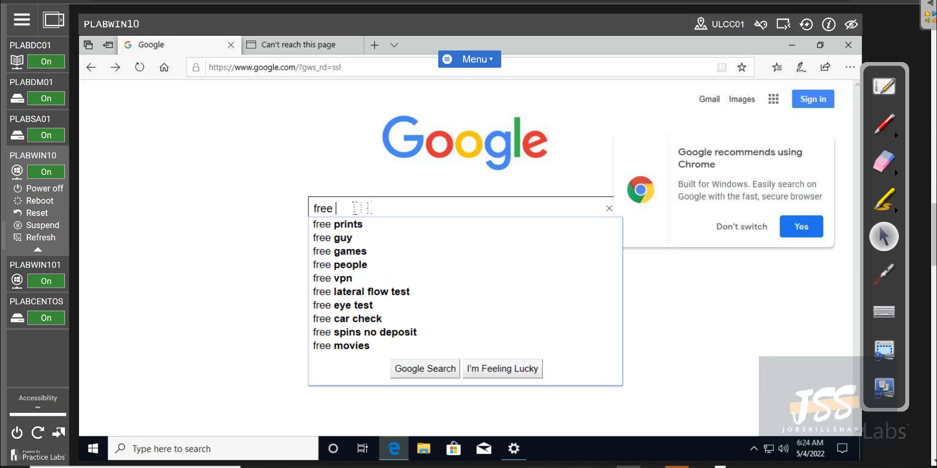
type("active di")
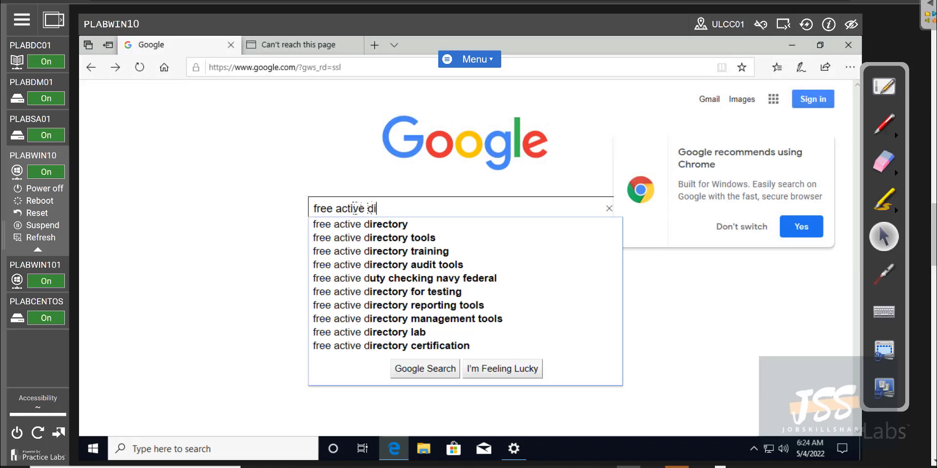
type("rectory ")
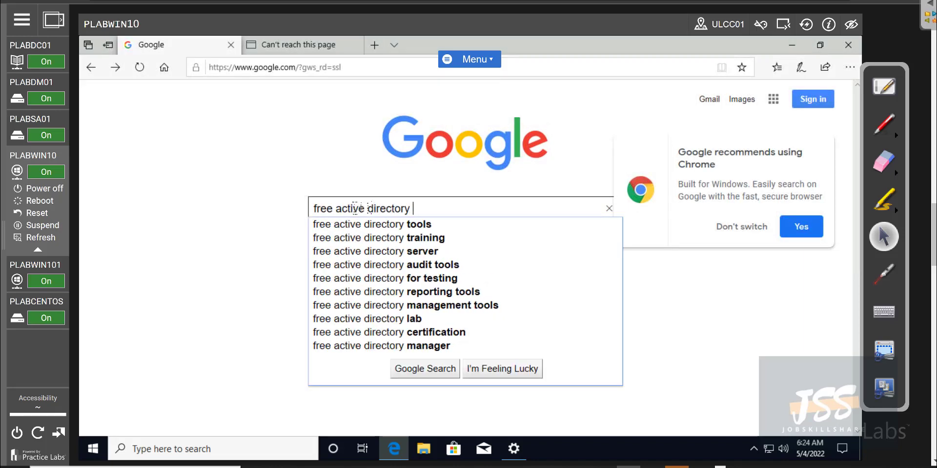
type("tools ")
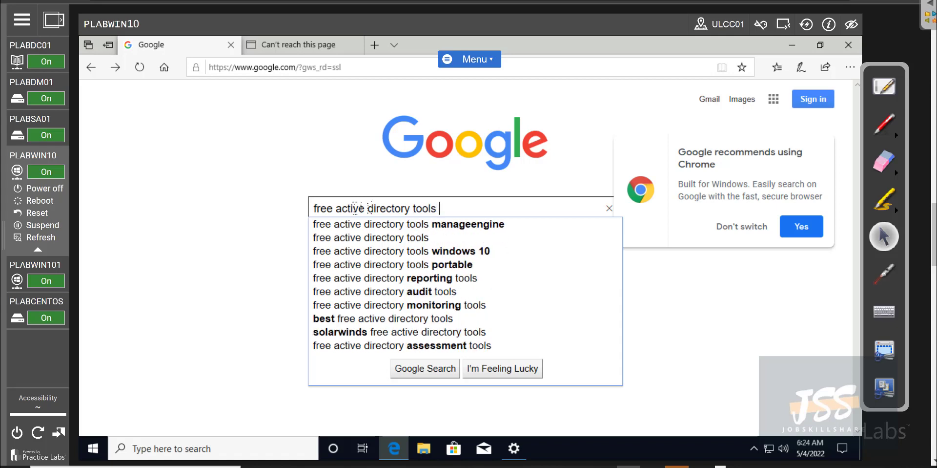
type("ne")
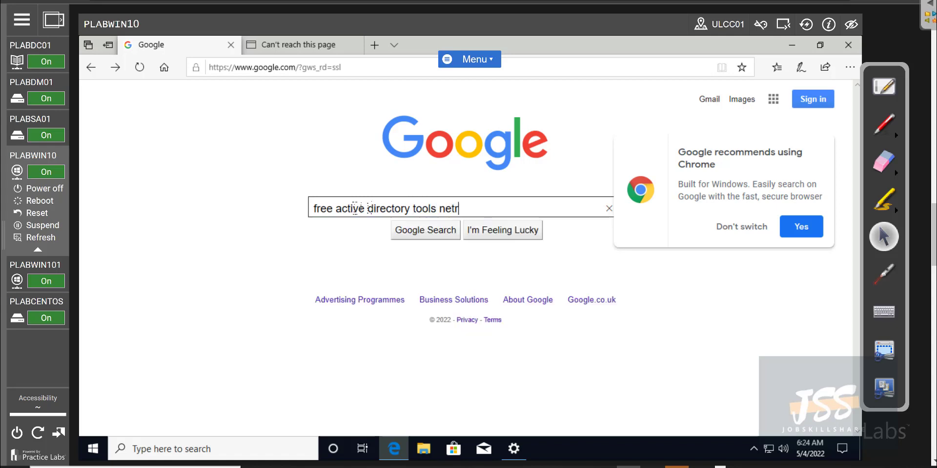
type("twrix")
key("Return")
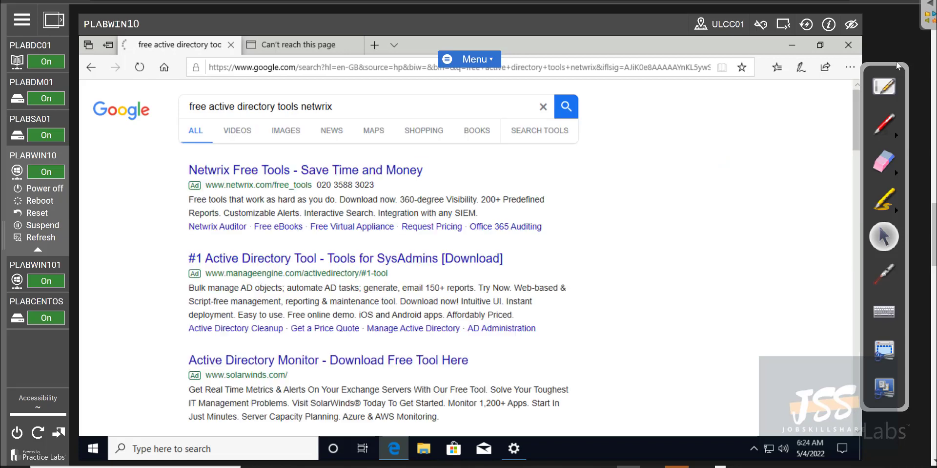
Open the 'Best Active Directory Management Tools - Netwrix Blog' result and skim the article
scroll(222, 283, "down", 4)
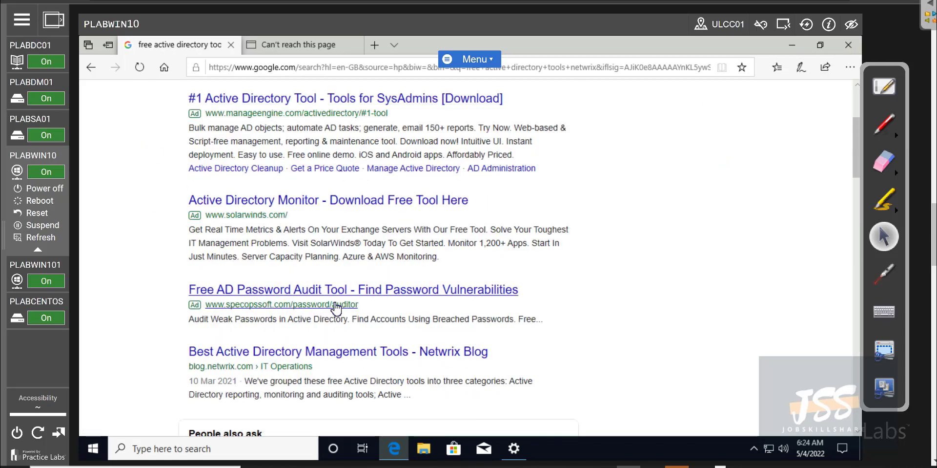
scroll(337, 308, "down", 3)
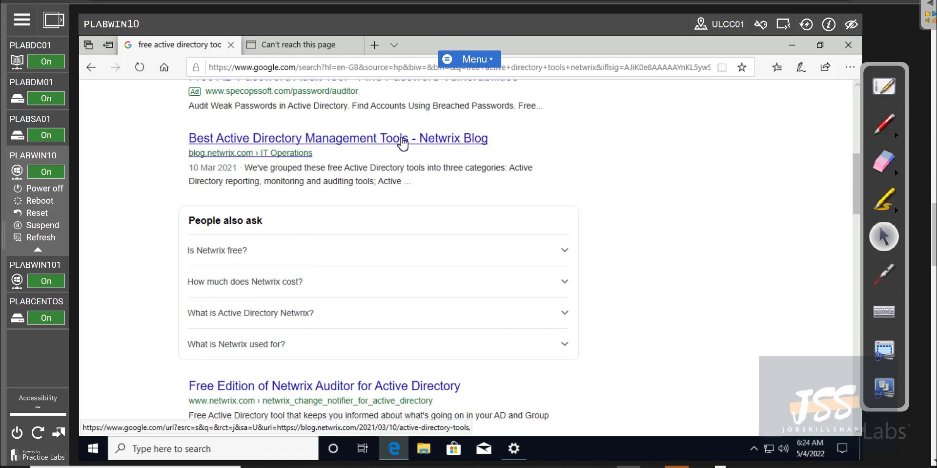
left_click(429, 141)
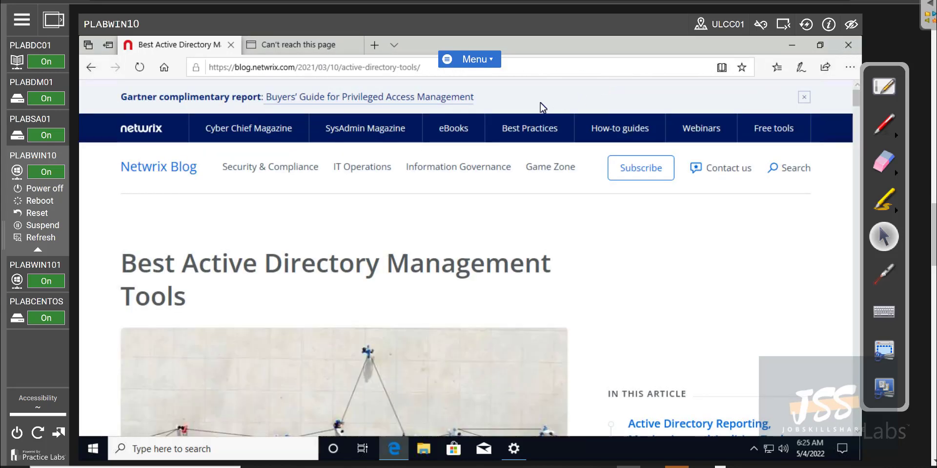
scroll(437, 211, "down", 6)
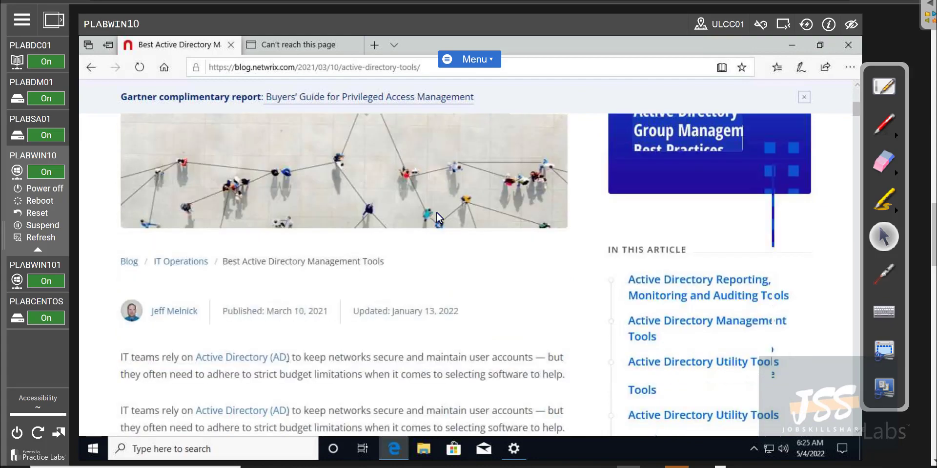
scroll(439, 217, "down", 1)
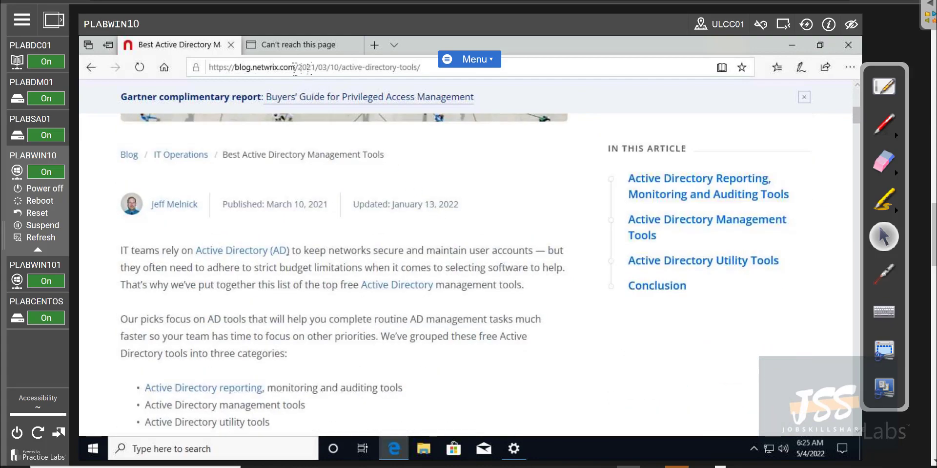
left_click_drag(297, 67, 255, 64)
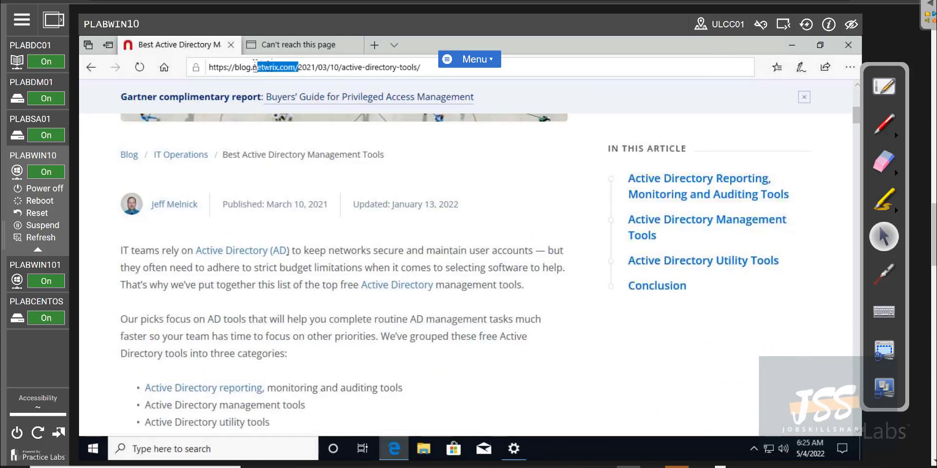
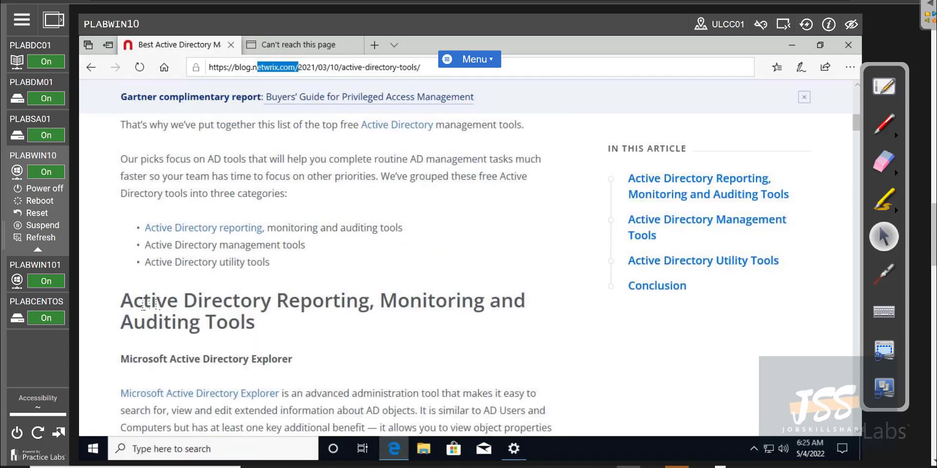
scroll(149, 303, "down", 1)
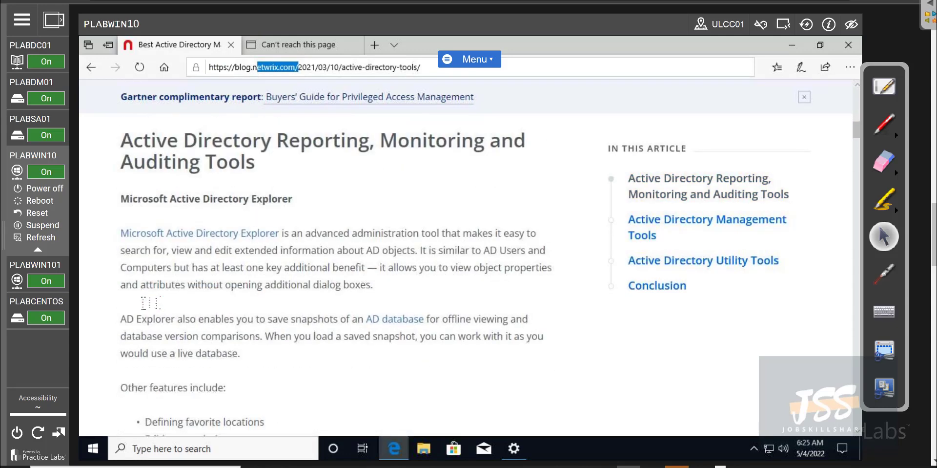
scroll(195, 257, "down", 3)
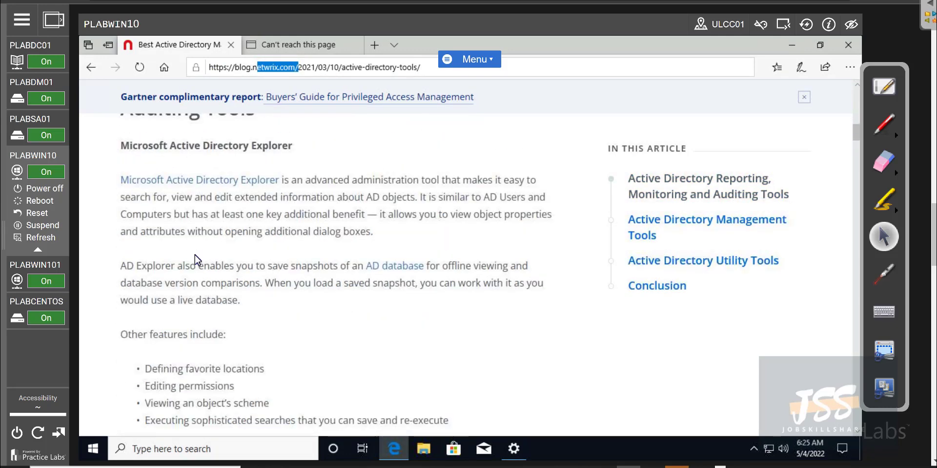
scroll(195, 259, "down", 7)
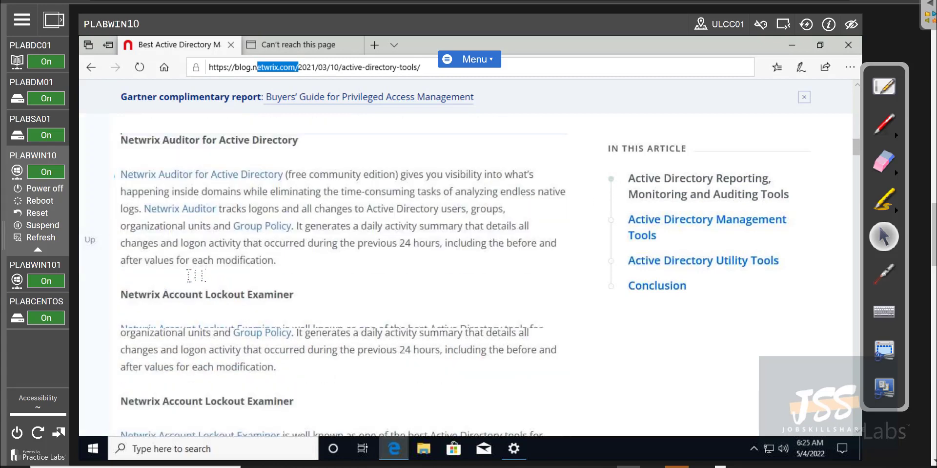
left_click_drag(120, 140, 313, 138)
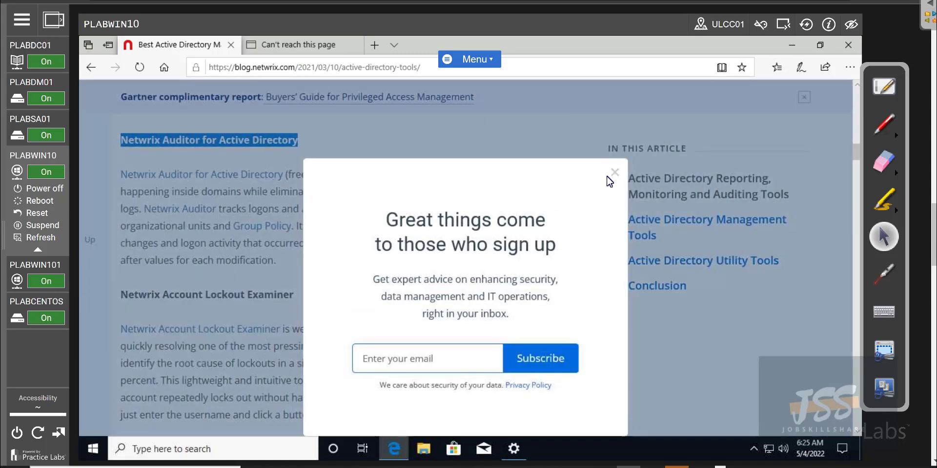
left_click(615, 175)
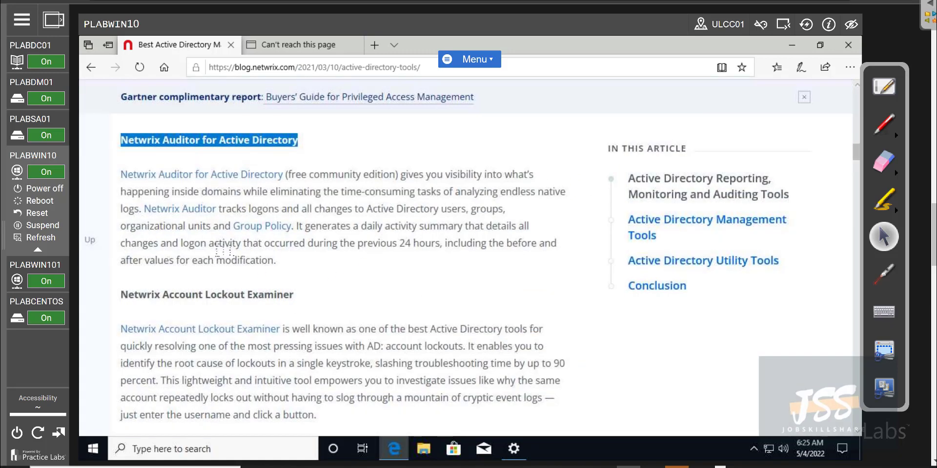
scroll(225, 253, "down", 1)
left_click_drag(120, 241, 314, 241)
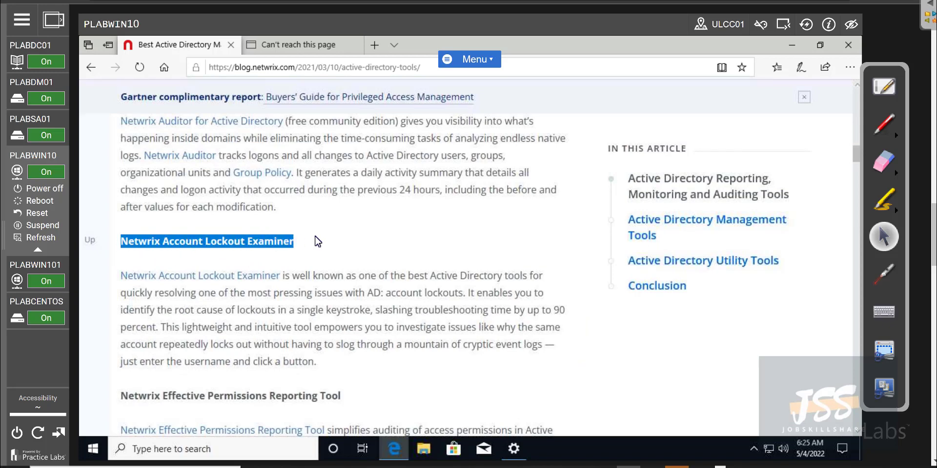
scroll(304, 254, "down", 3)
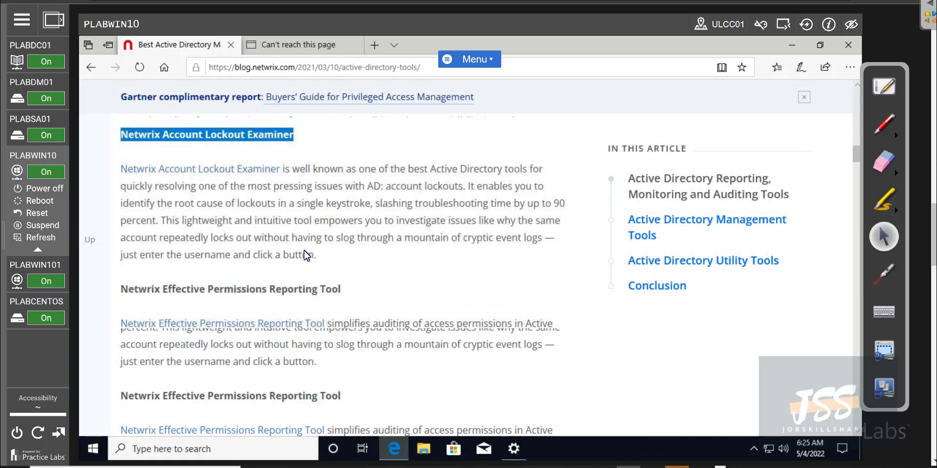
scroll(304, 253, "down", 2)
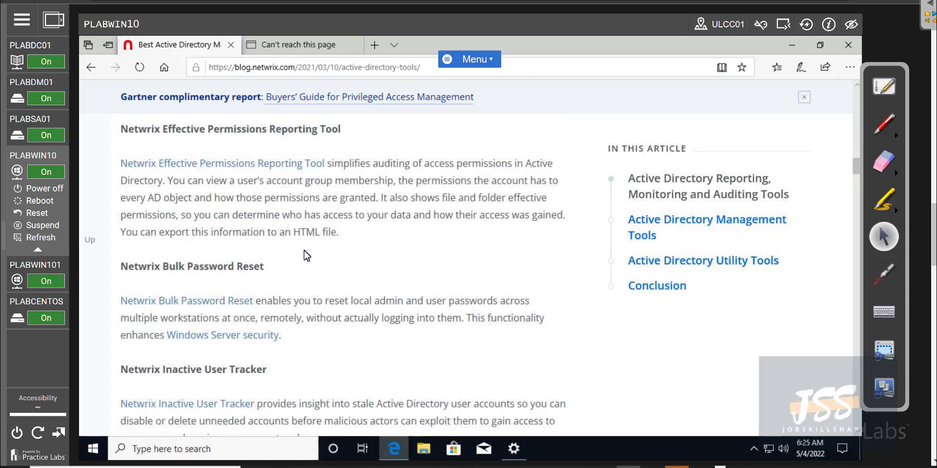
scroll(306, 254, "down", 1)
scroll(302, 258, "down", 3)
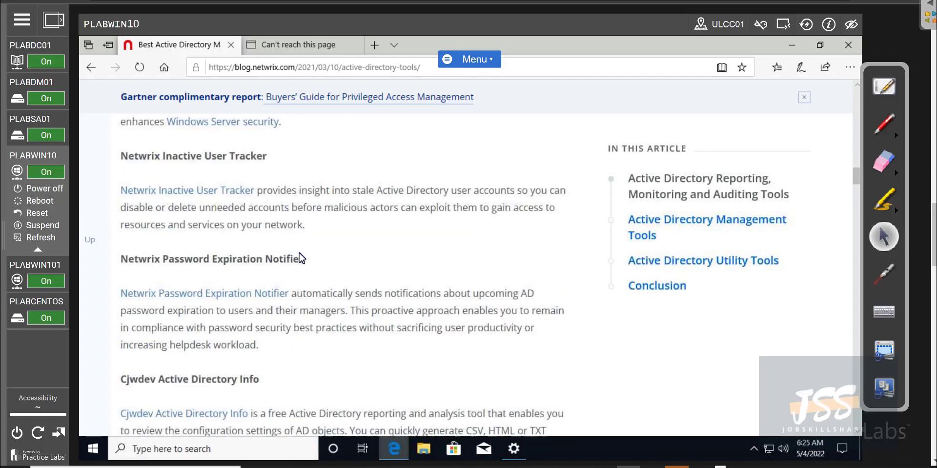
left_click_drag(162, 258, 118, 258)
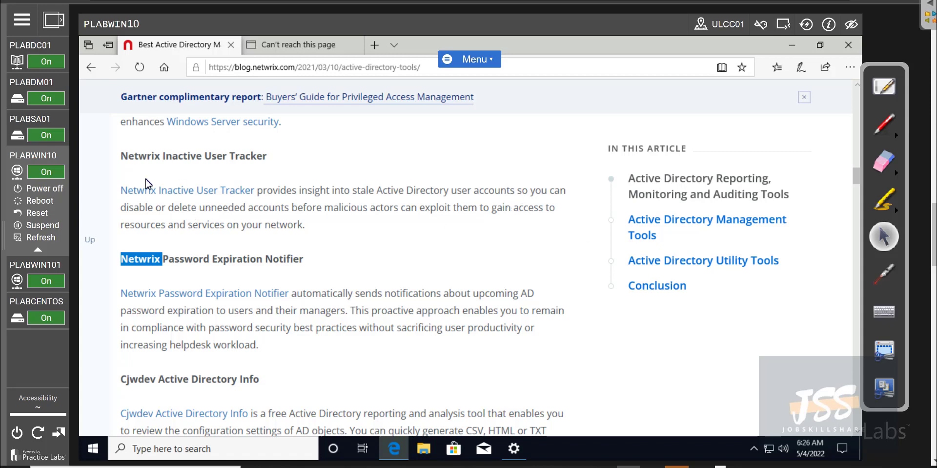
Highlight 'Netwrix' in the Inactive User Tracker heading of the article
left_click_drag(162, 156, 117, 156)
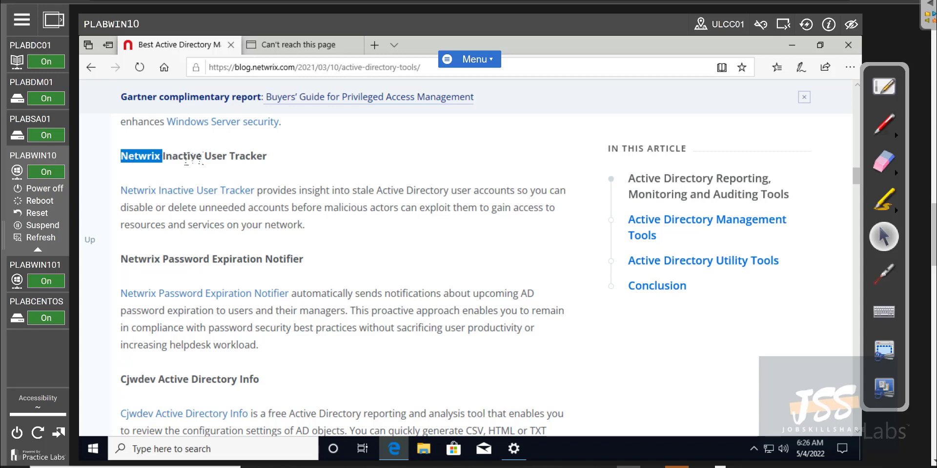
left_click(160, 159)
left_click_drag(160, 157, 129, 157)
Scroll to the Cjwdev Active Directory Info section and open its link in a new tab
scroll(203, 281, "down", 2)
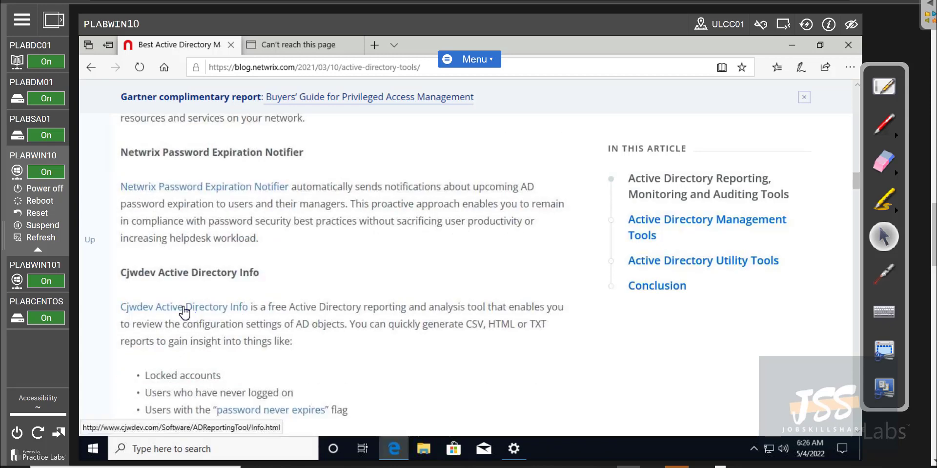
scroll(162, 301, "down", 1)
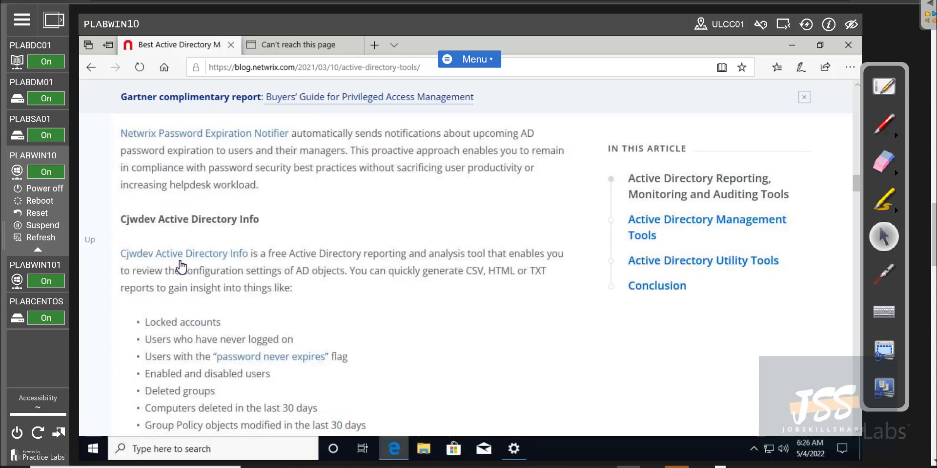
scroll(166, 291, "down", 1)
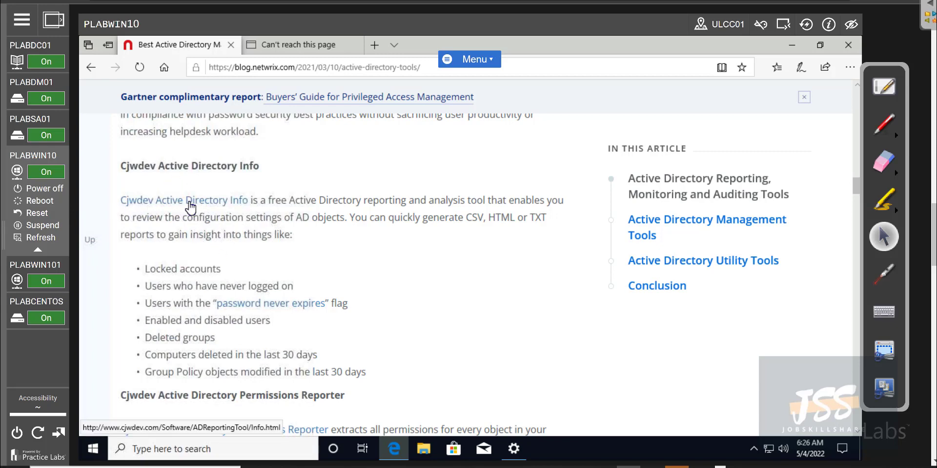
left_click(238, 209)
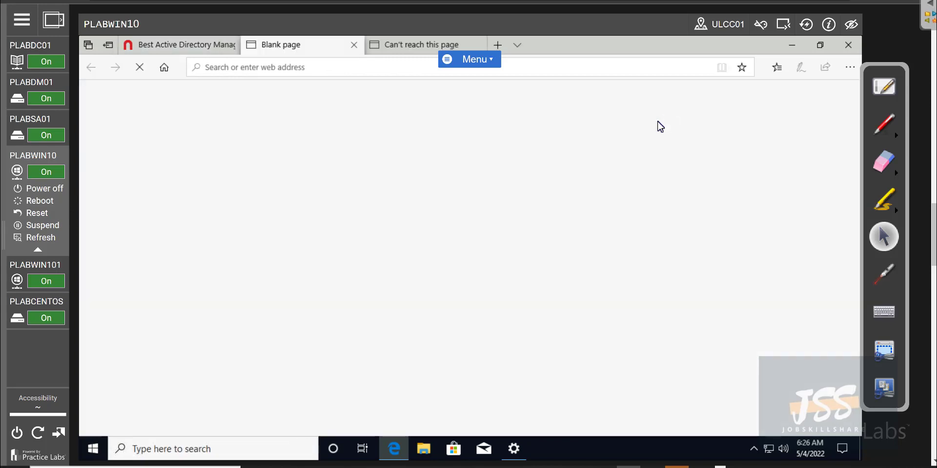
Go from the cjwdev.com AD Info page to the SOFTWARE page listing Cjwdev's current tools
scroll(420, 245, "down", 2)
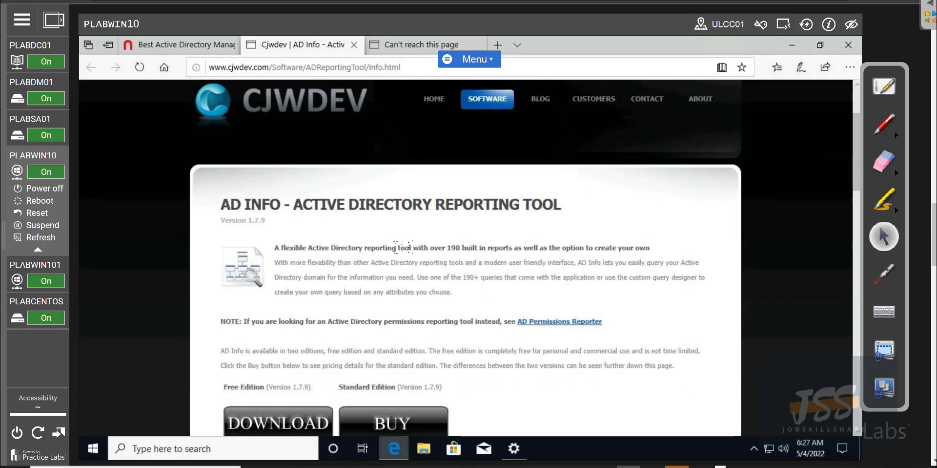
scroll(262, 125, "up", 2)
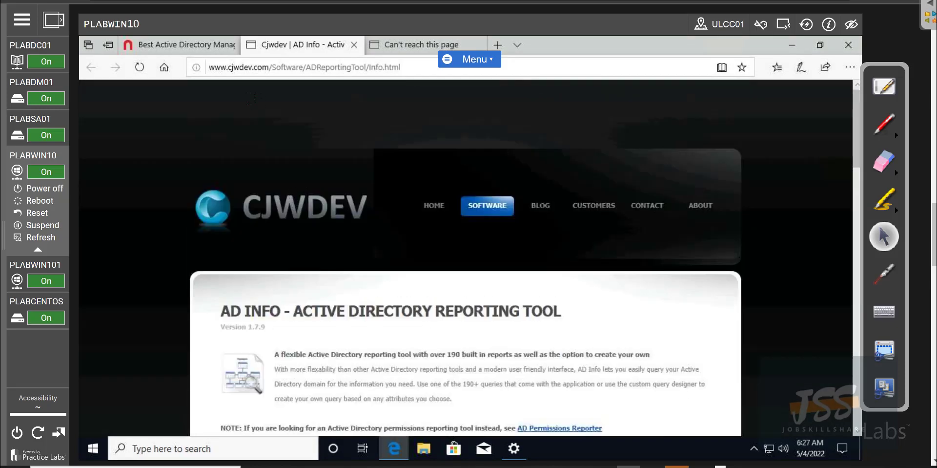
scroll(296, 194, "down", 2)
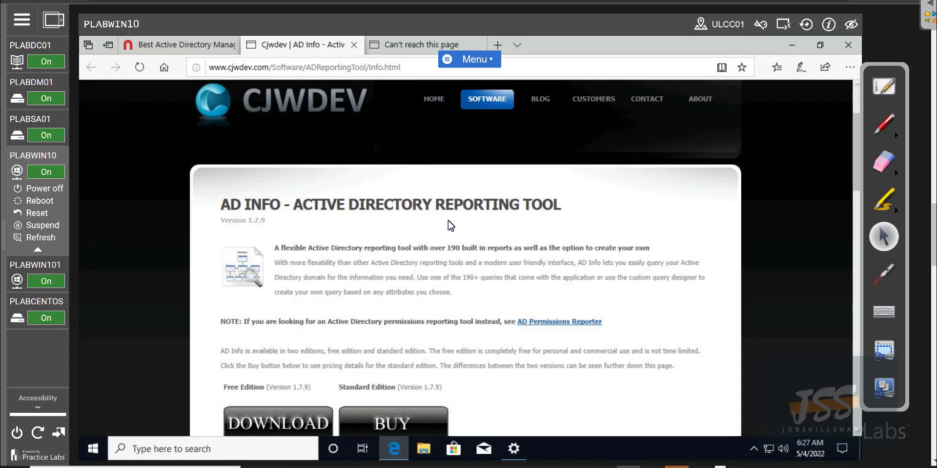
scroll(450, 220, "down", 2)
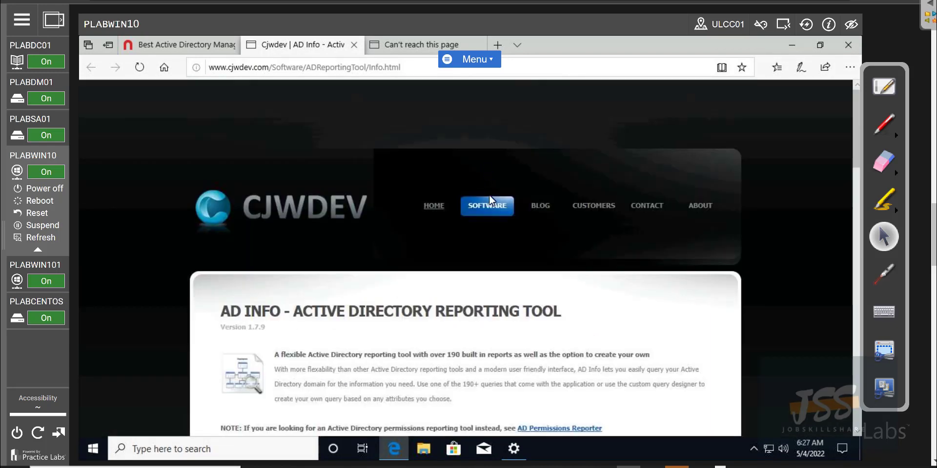
left_click(488, 209)
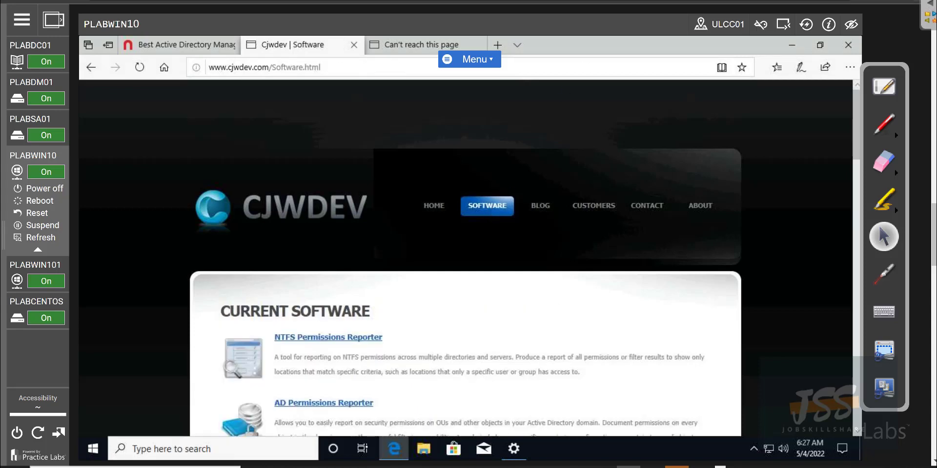
scroll(438, 356, "down", 3)
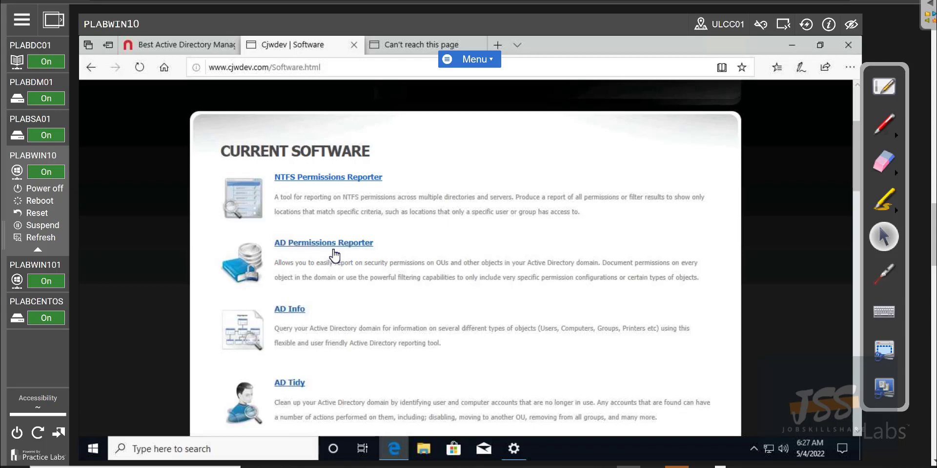
scroll(266, 315, "down", 1)
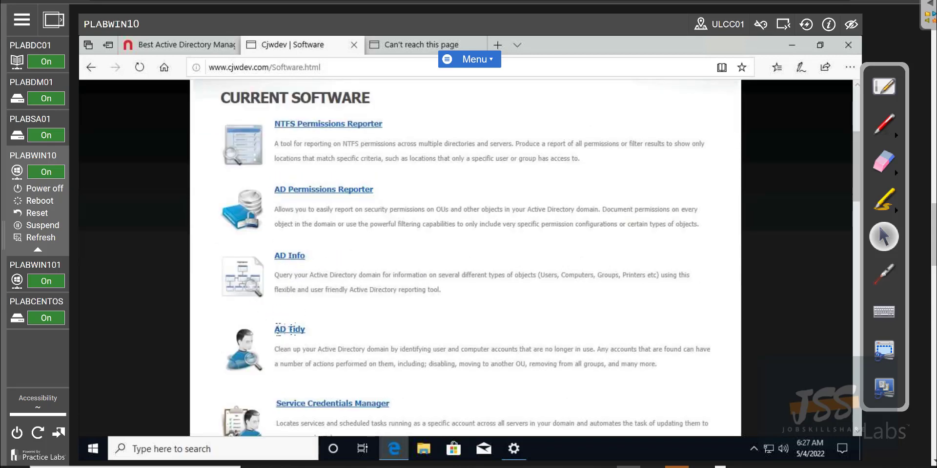
scroll(286, 339, "down", 1)
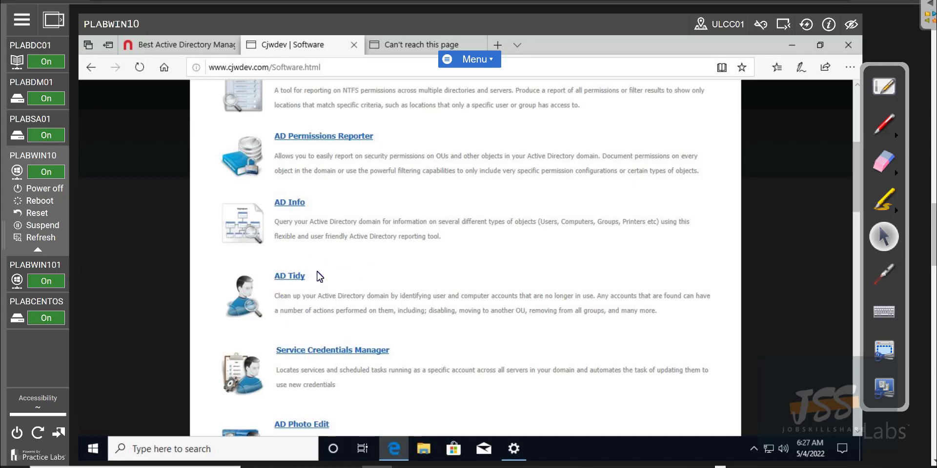
scroll(328, 332, "down", 5)
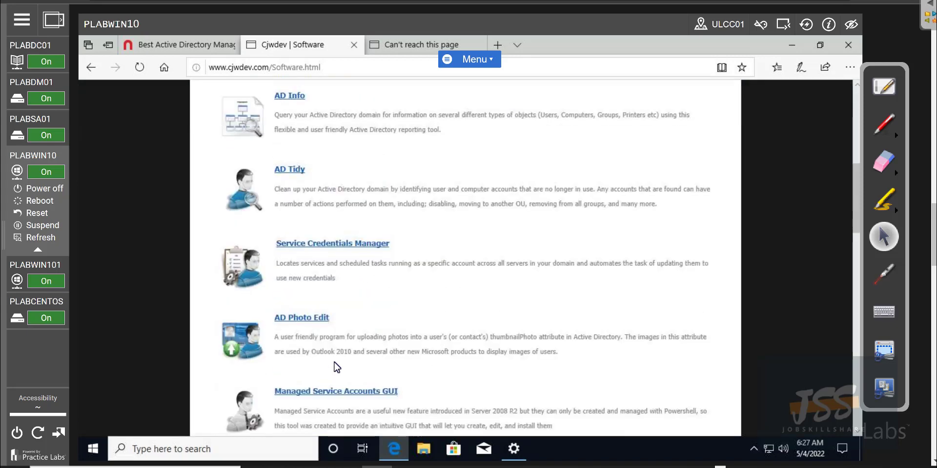
scroll(351, 378, "down", 3)
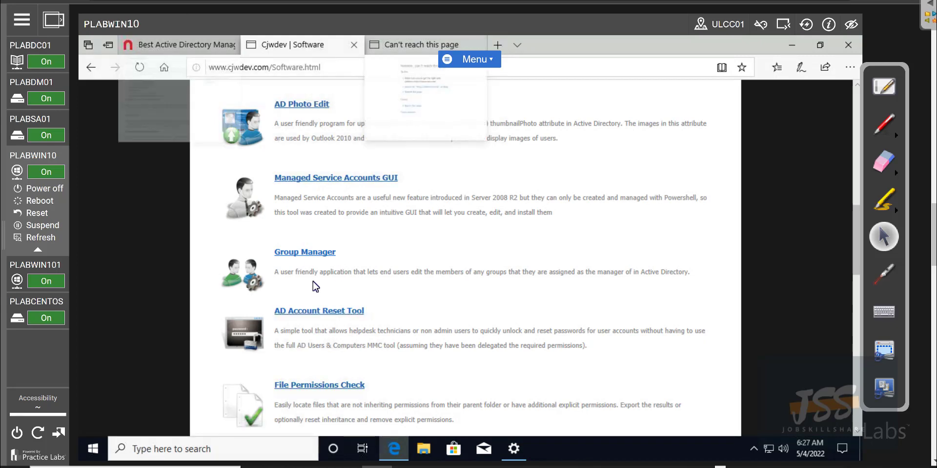
Go to the AD Account Reset Tool product page and on to its download page
left_click(312, 312)
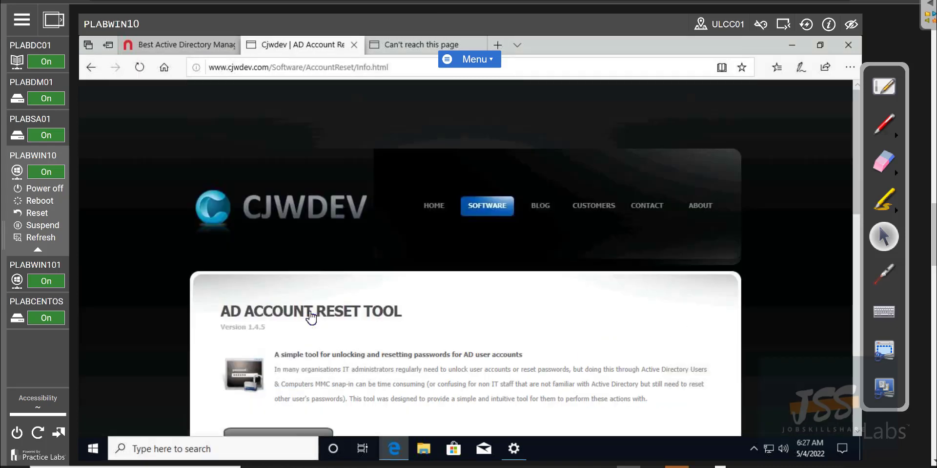
scroll(308, 308, "down", 4)
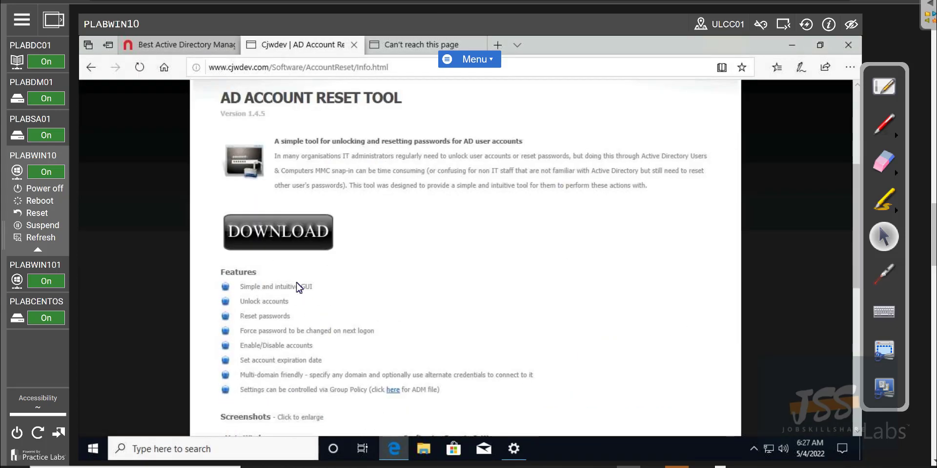
left_click(282, 250)
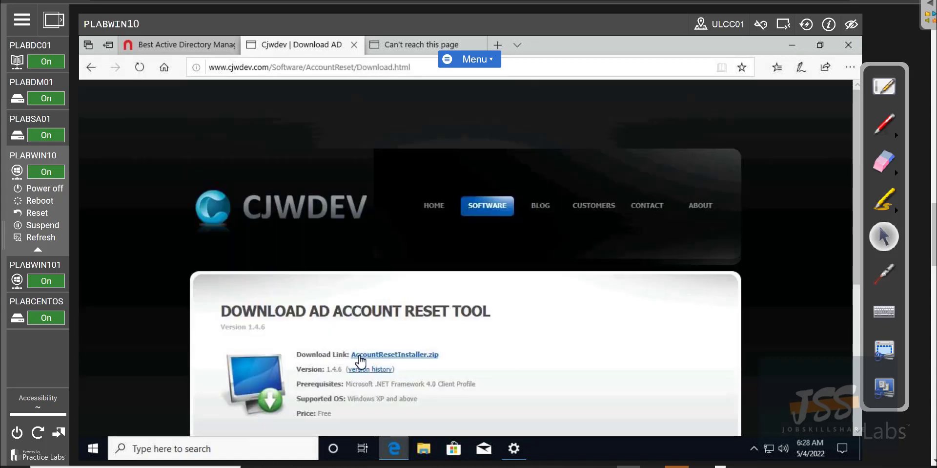
scroll(361, 359, "down", 1)
Save AccountResetInstaller.zip and open the Downloads folder containing it
left_click(385, 301)
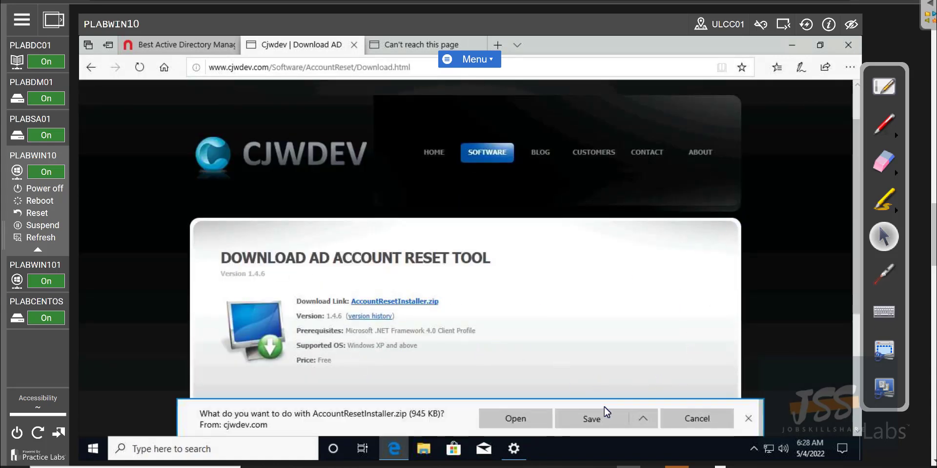
left_click(610, 423)
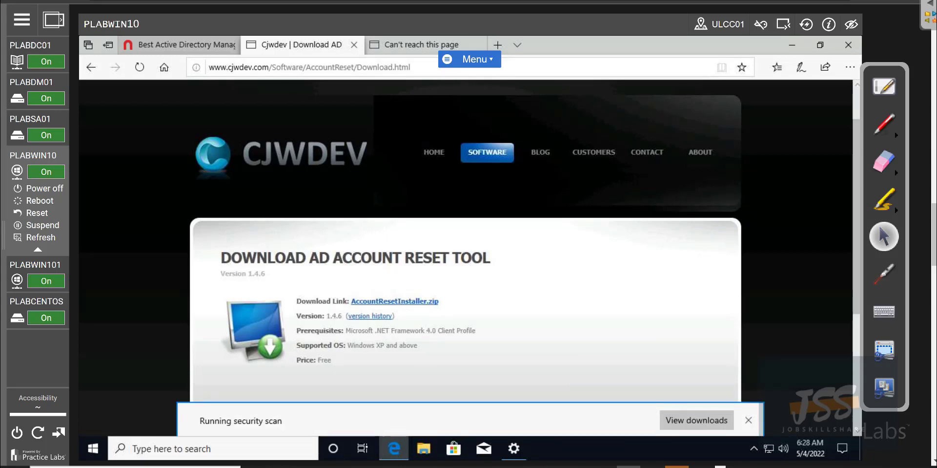
left_click(605, 424)
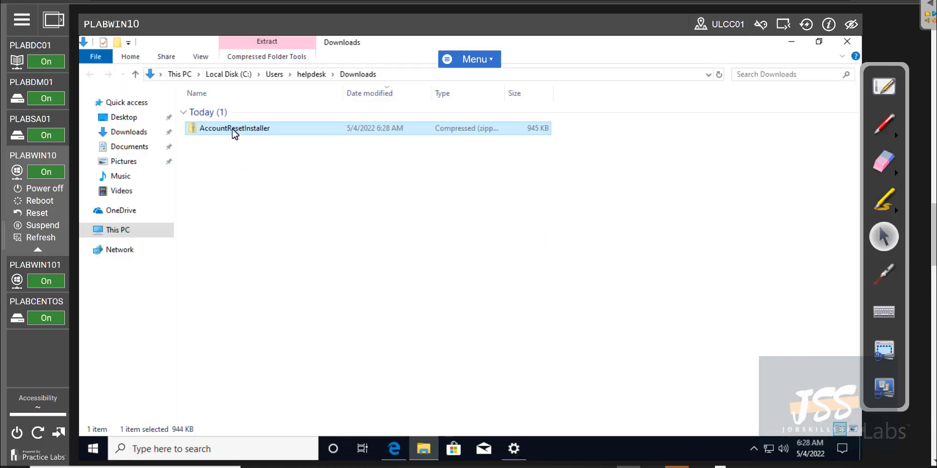
Extract all contents of the AccountResetInstaller zip archive
right_click(232, 130)
left_click(254, 169)
left_click(572, 363)
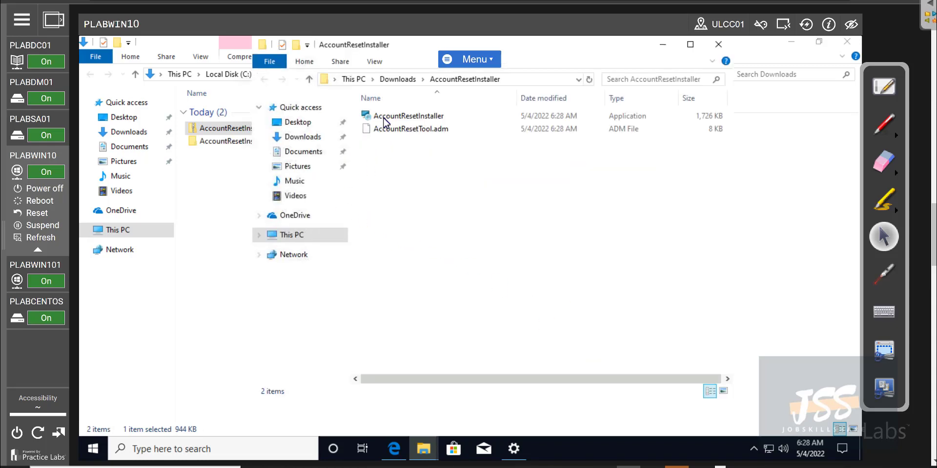
Run AccountResetInstaller and install AD Account Reset Tool to the default folder, approving UAC
double_click(392, 117)
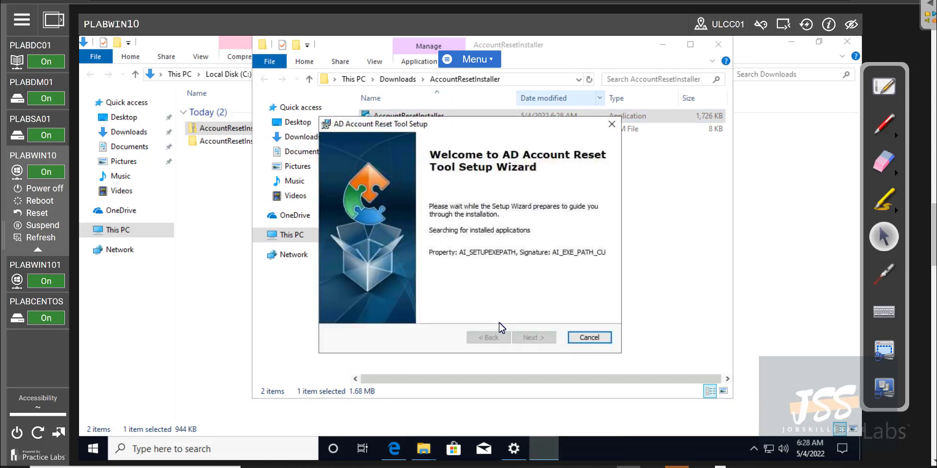
left_click(531, 337)
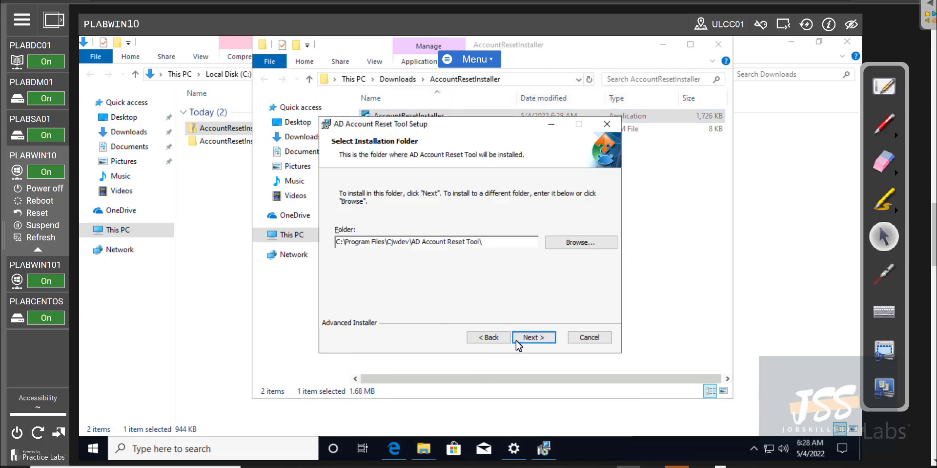
left_click(533, 338)
left_click(532, 338)
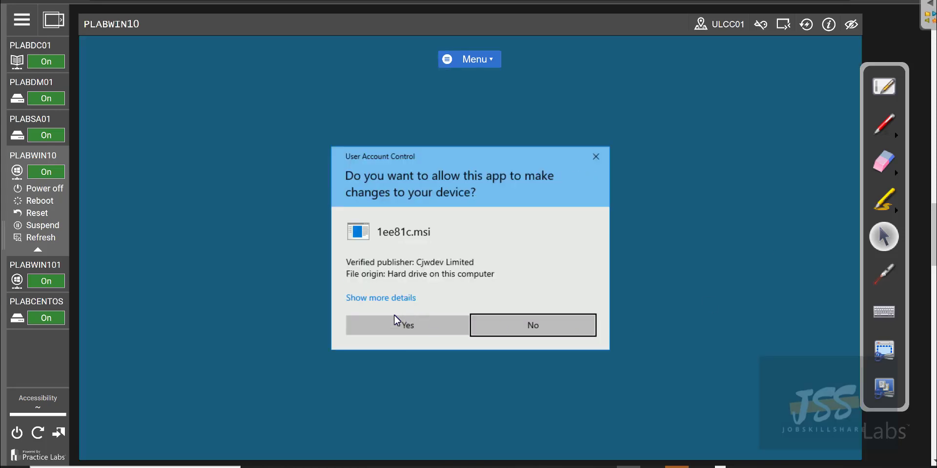
left_click(393, 324)
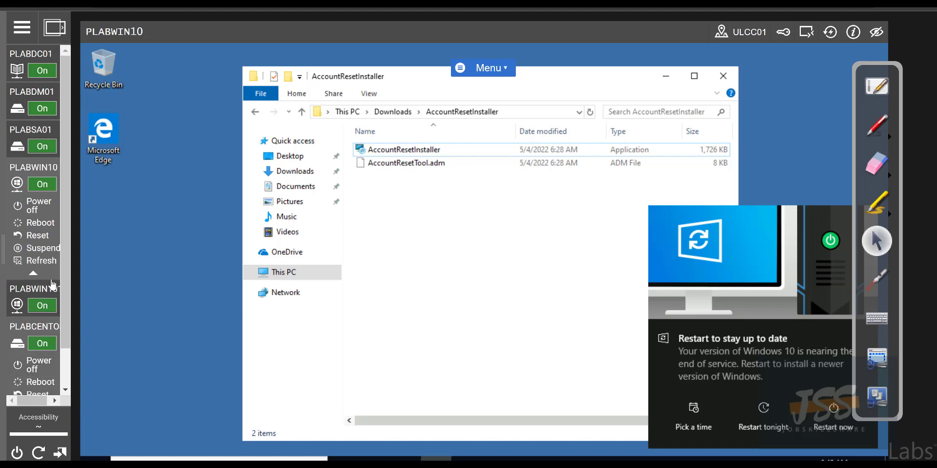
left_click(48, 296)
left_click(47, 311)
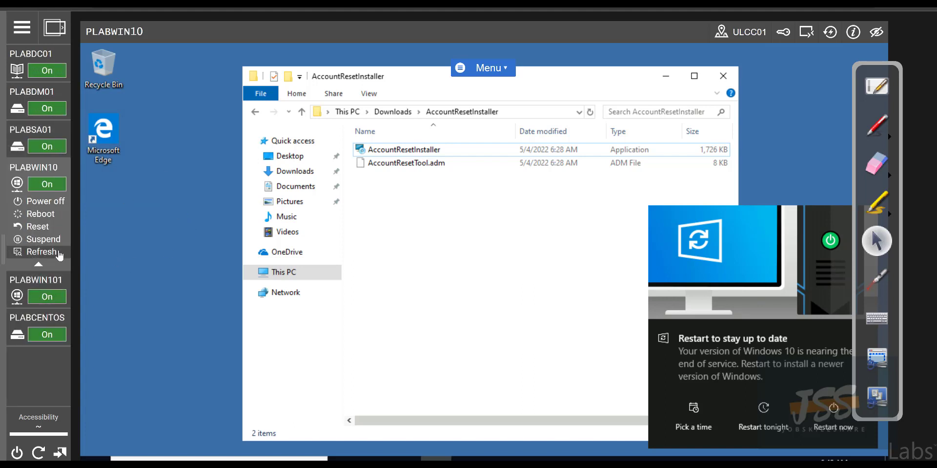
left_click(43, 73)
left_click(43, 73)
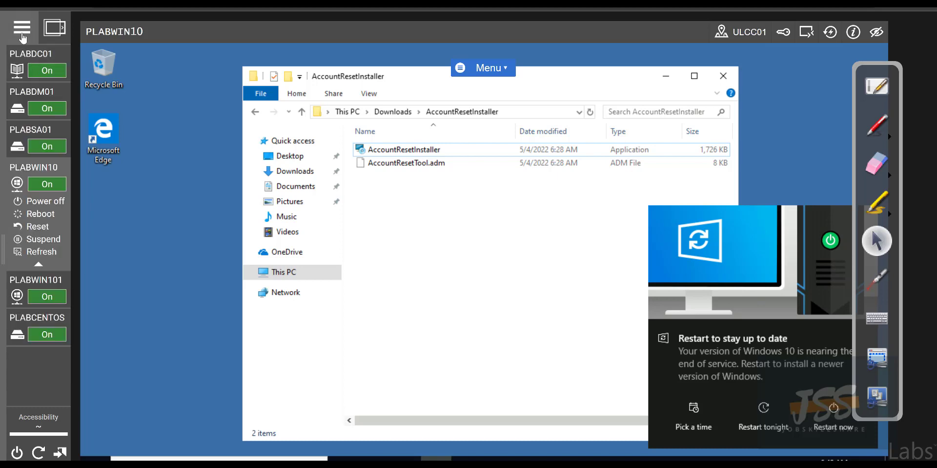
left_click(22, 29)
left_click(146, 30)
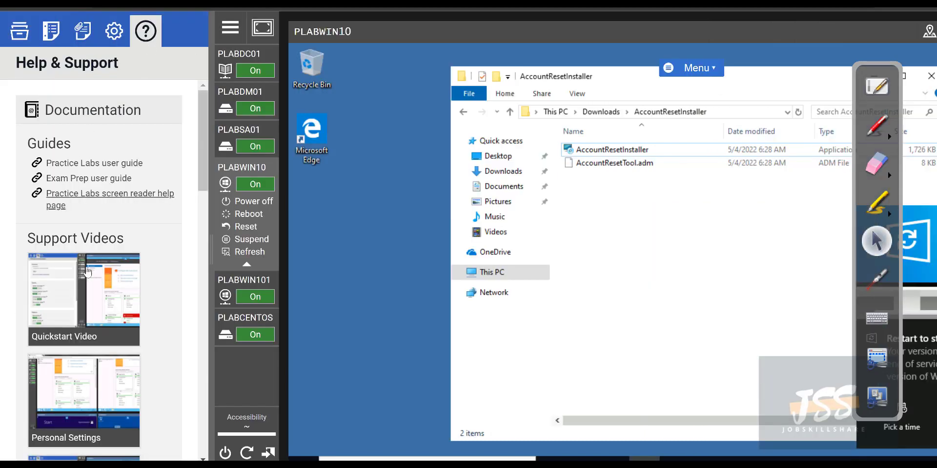
scroll(104, 395, "down", 10)
scroll(104, 395, "down", 3)
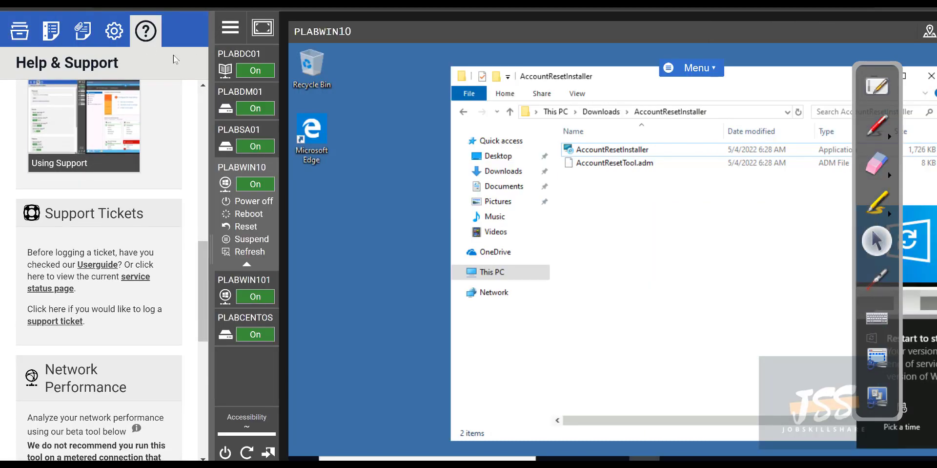
left_click(222, 71)
left_click(222, 71)
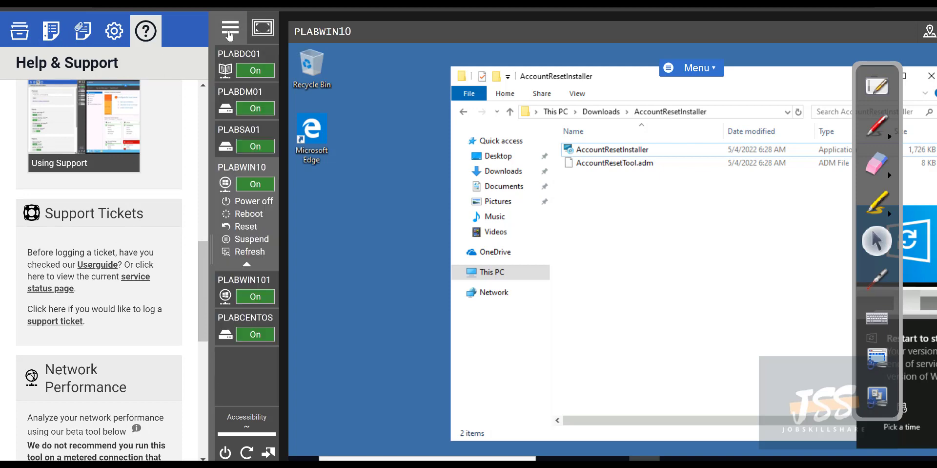
left_click(230, 30)
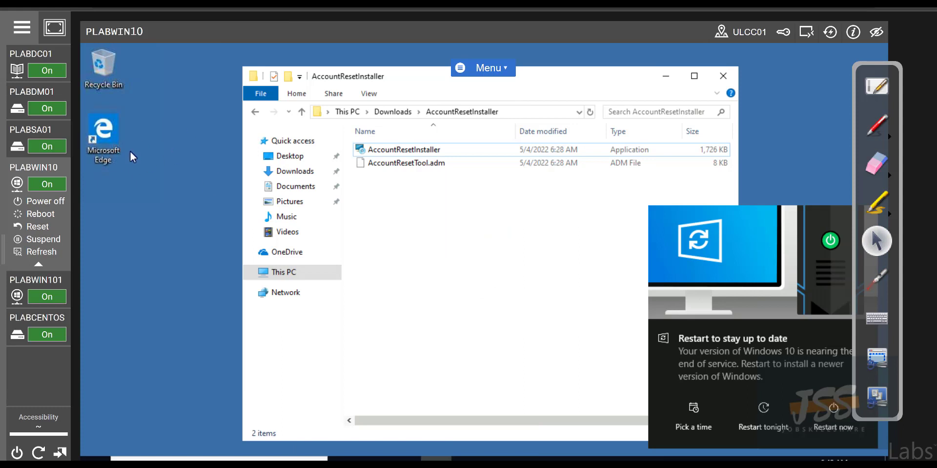
left_click(400, 151)
left_click(25, 29)
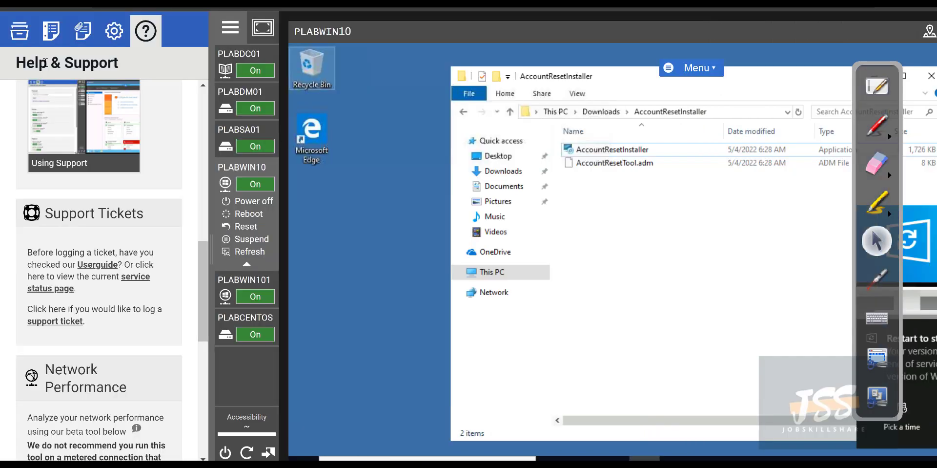
left_click(20, 30)
left_click(68, 66)
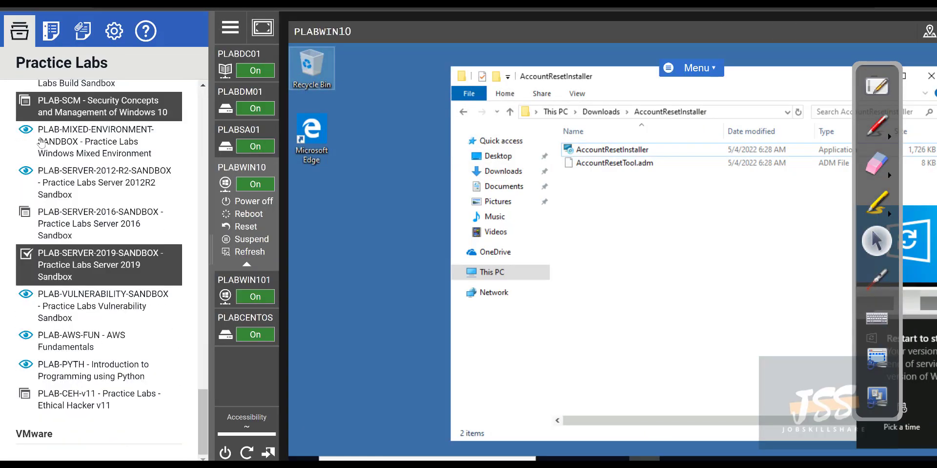
scroll(81, 282, "up", 3)
scroll(81, 282, "up", 15)
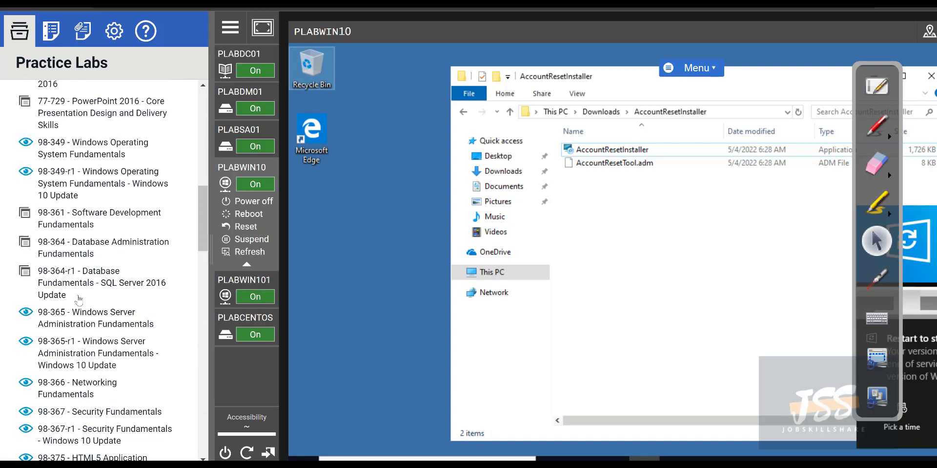
scroll(78, 292, "up", 5)
scroll(76, 254, "down", 4)
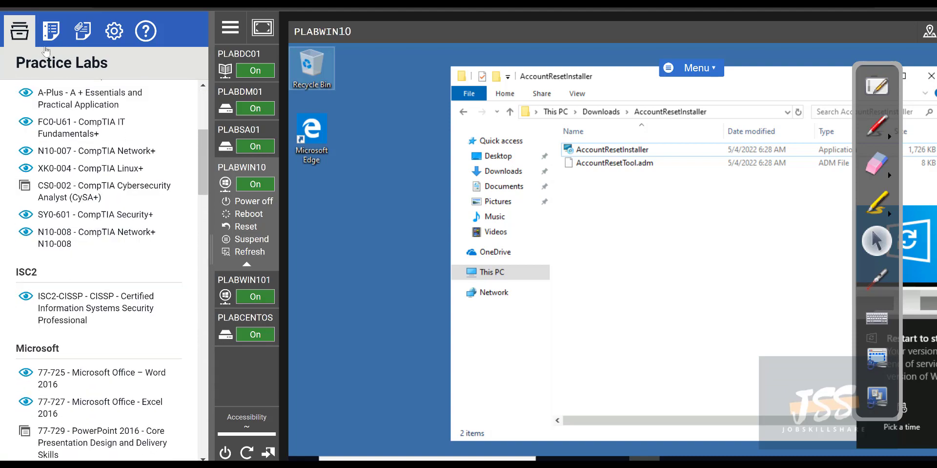
left_click(230, 27)
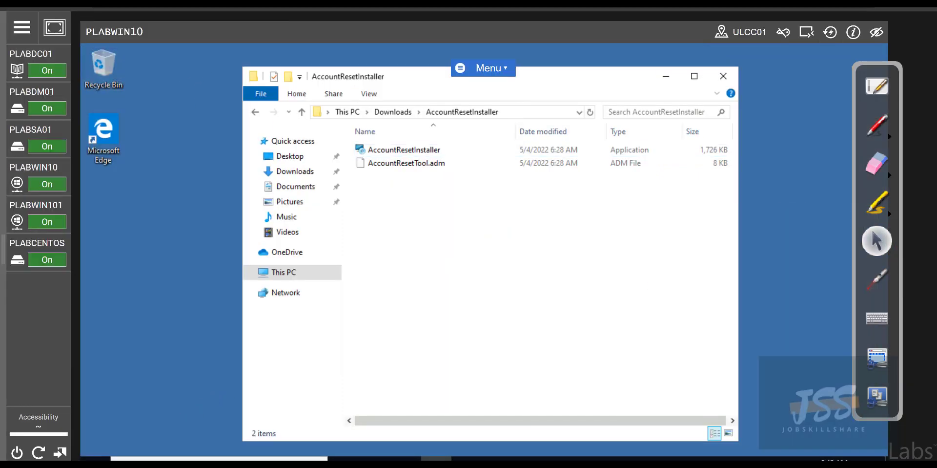
View the Ethernet adapter's IPv4 address and DNS settings via network settings
key("super")
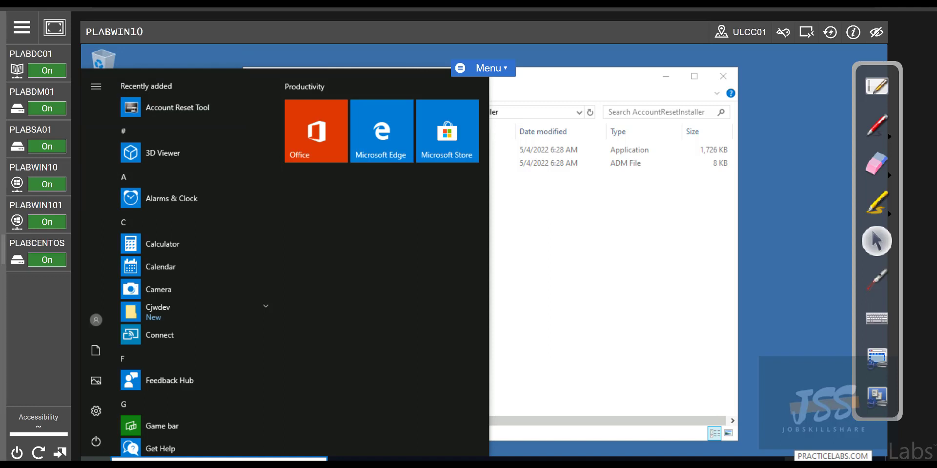
right_click(732, 461)
left_click(796, 447)
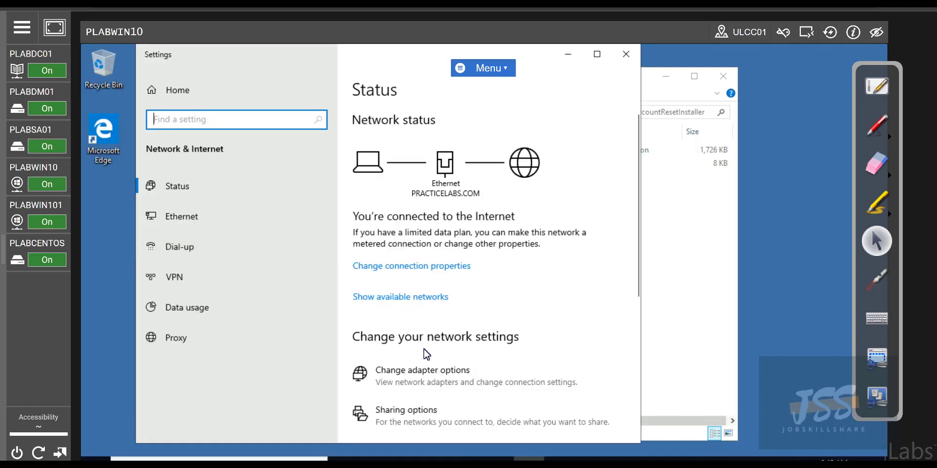
left_click(423, 372)
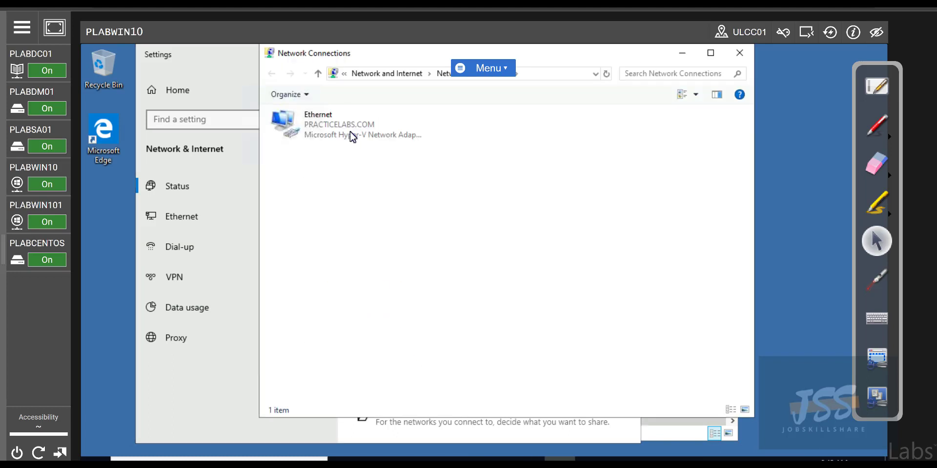
left_click(344, 128)
right_click(344, 127)
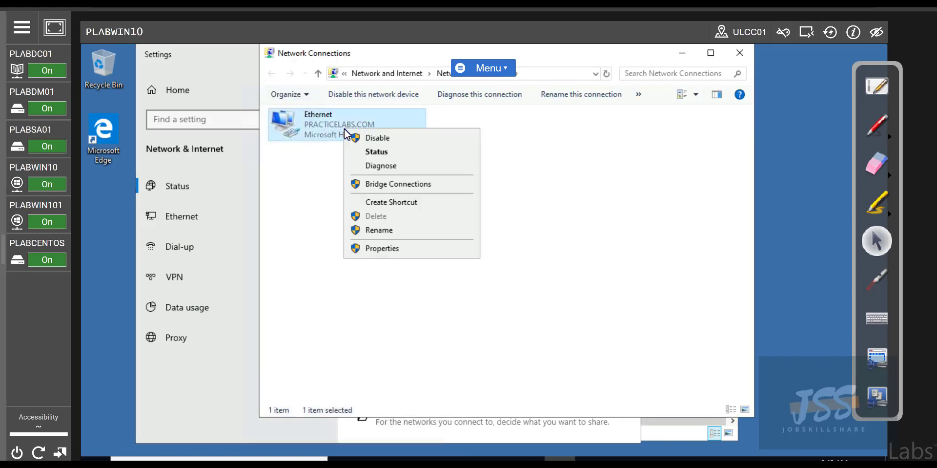
left_click(409, 249)
left_click(378, 240)
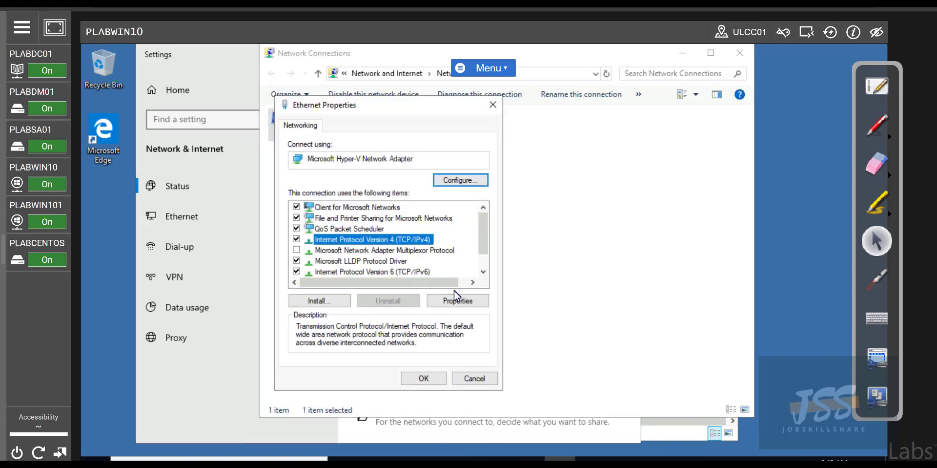
left_click(460, 301)
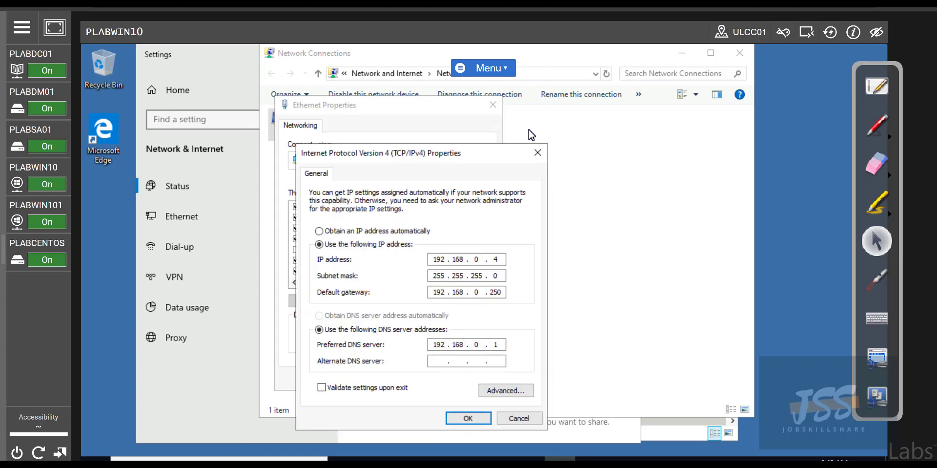
Close the network dialogs, launch Account Reset Tool, and minimize Settings and File Explorer
left_click(493, 105)
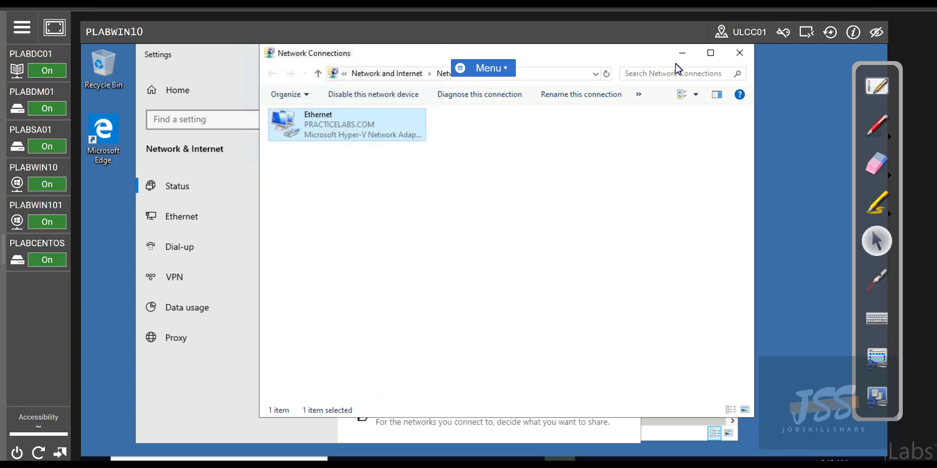
left_click(750, 52)
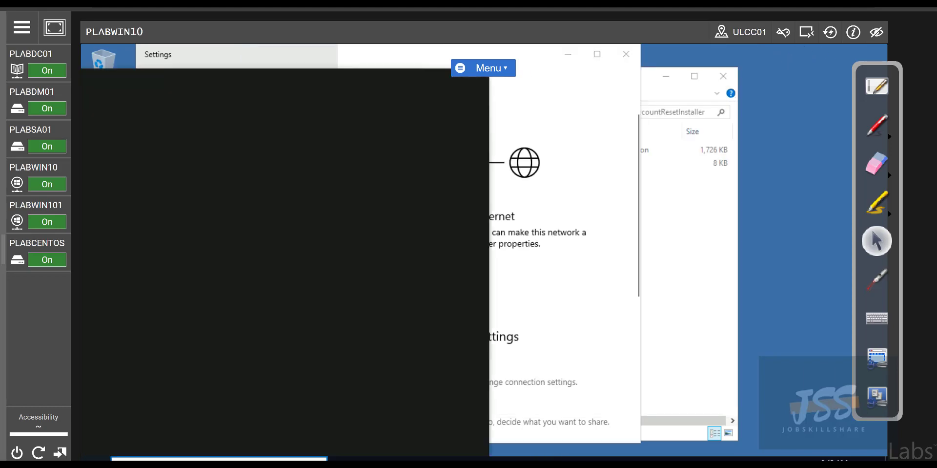
left_click(195, 99)
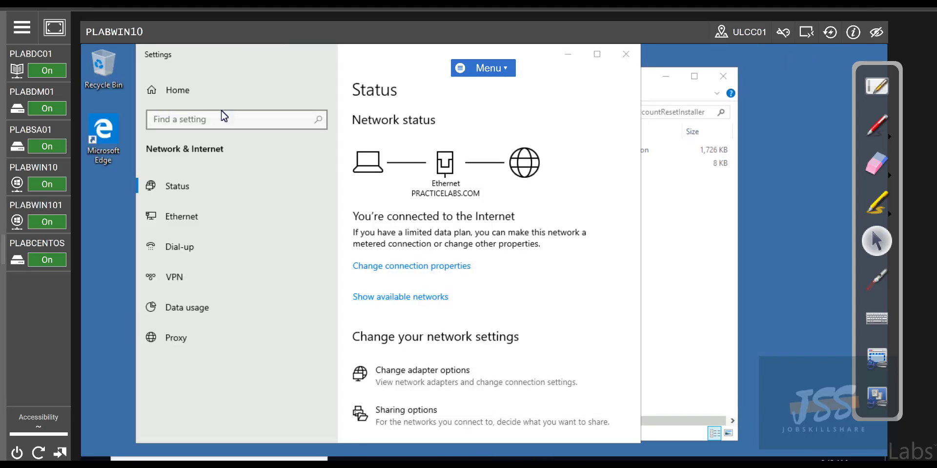
left_click(470, 343)
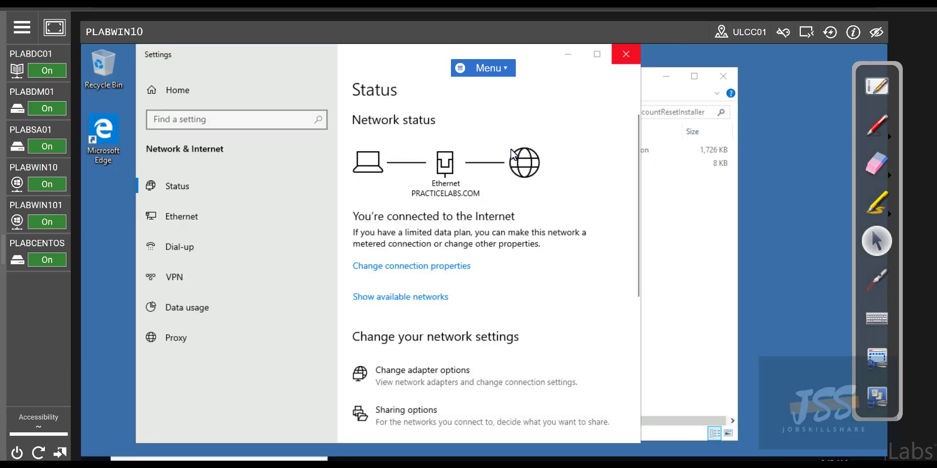
left_click(568, 53)
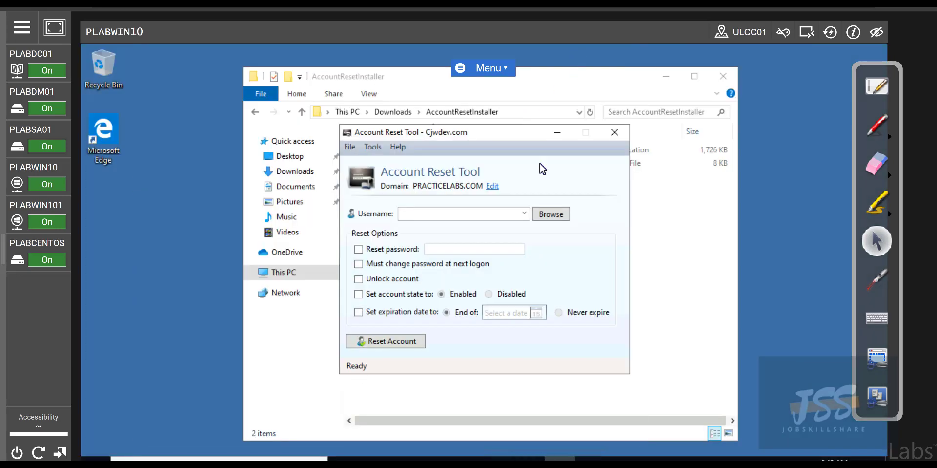
left_click(665, 76)
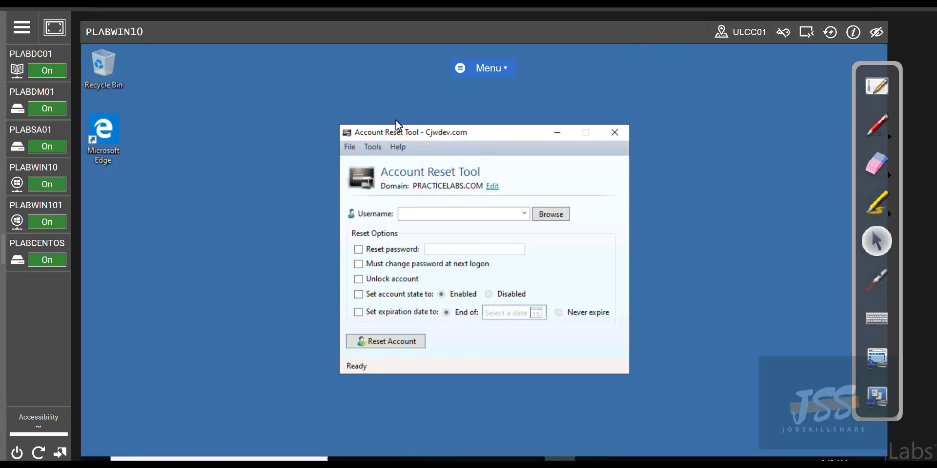
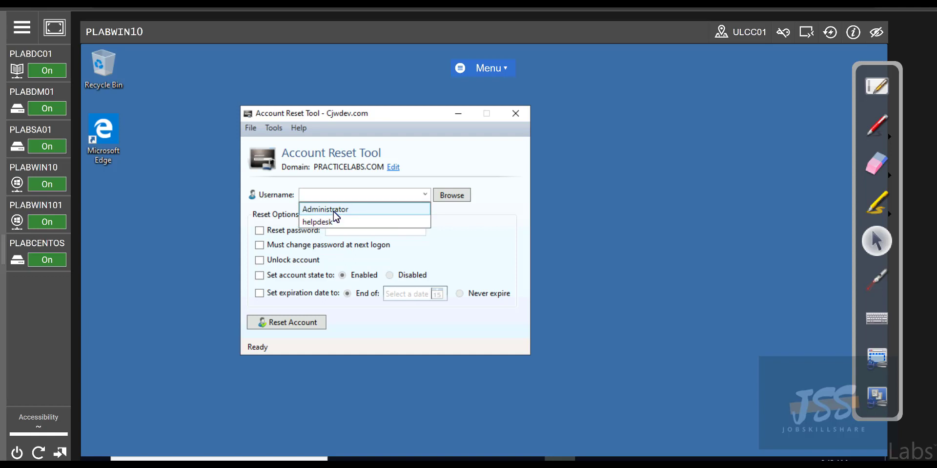
Select helpdesk as the username, leaving Reset password and Unlock account both unchecked
left_click(280, 170)
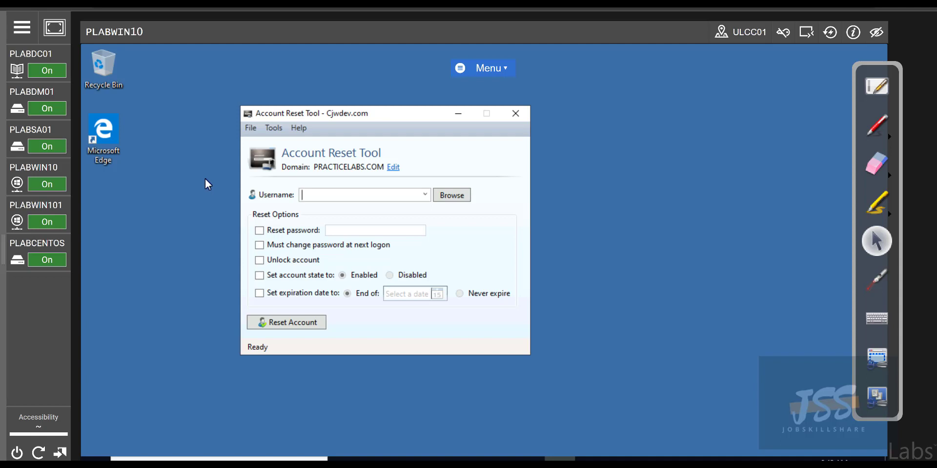
left_click(259, 230)
left_click(347, 230)
left_click(425, 194)
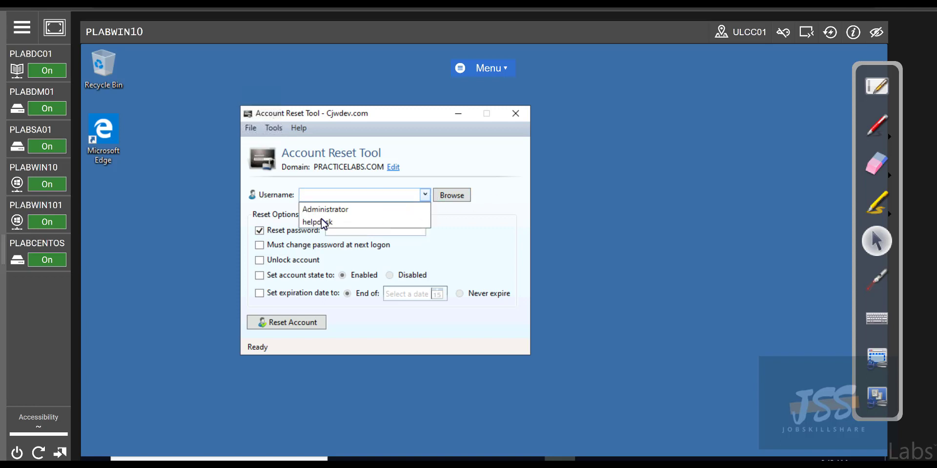
left_click(326, 222)
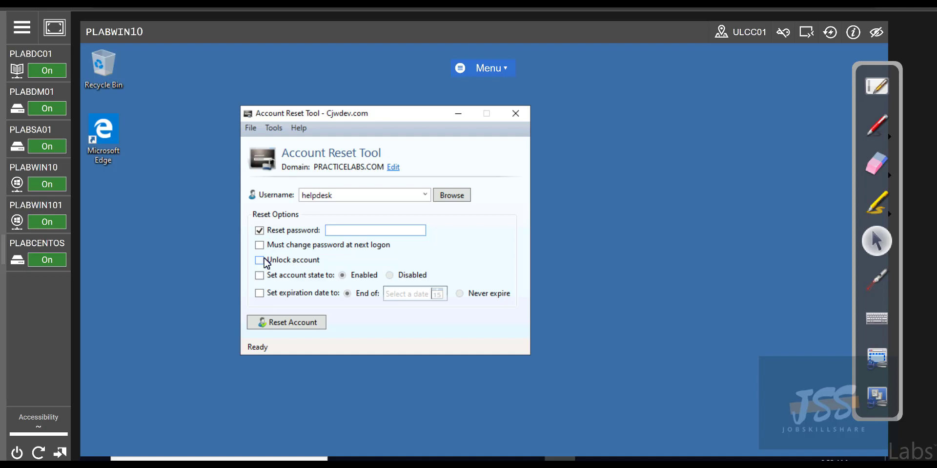
left_click(260, 230)
left_click(261, 260)
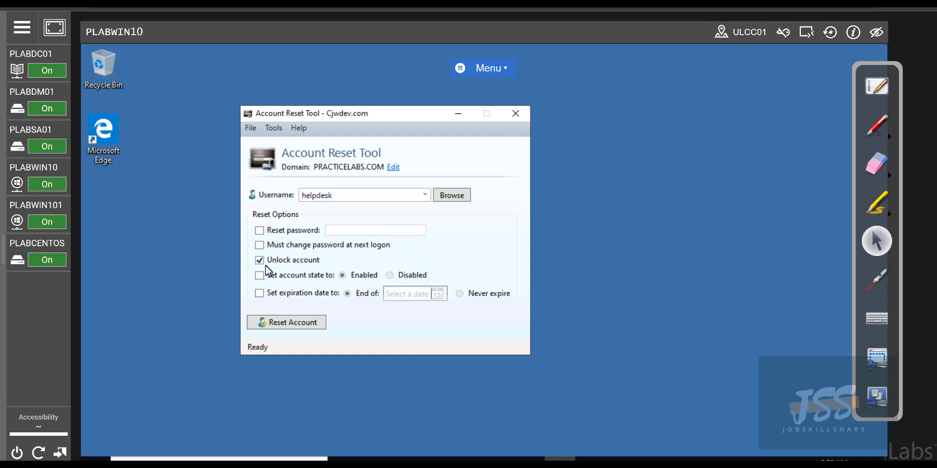
left_click(260, 259)
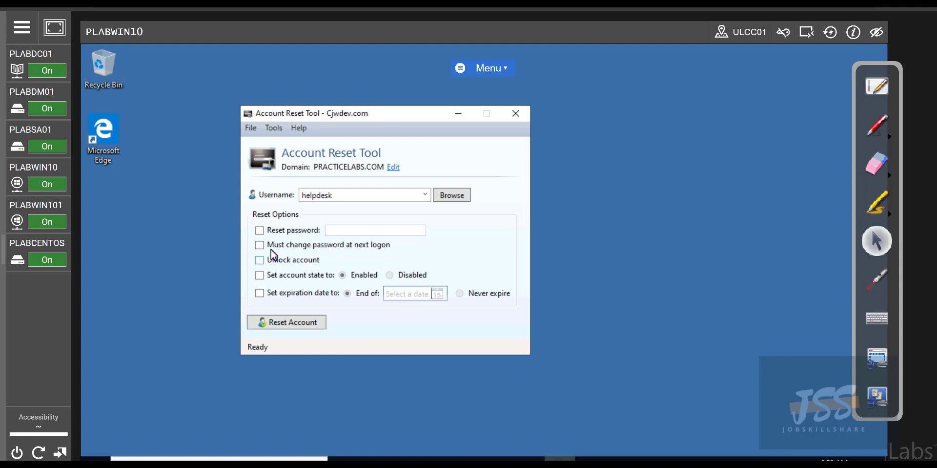
Check the Tools options and user Browse dialog, cancel both, and exit Account Reset Tool
left_click(273, 128)
left_click(320, 122)
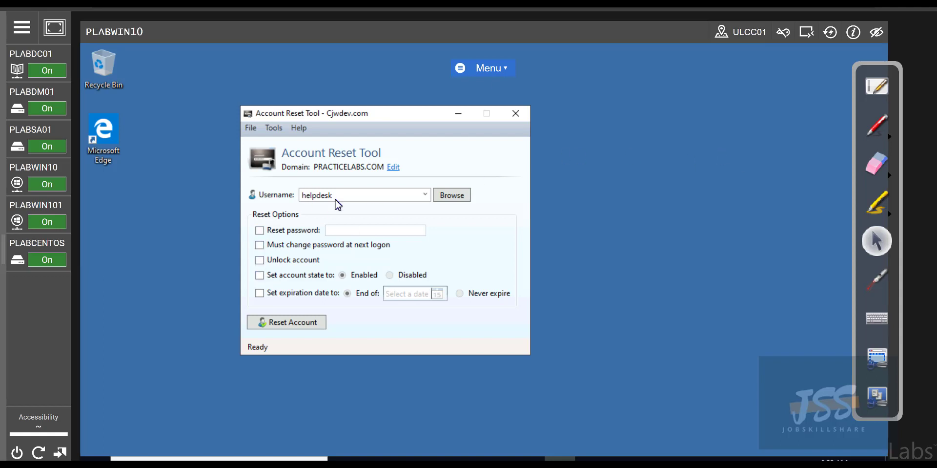
left_click(440, 195)
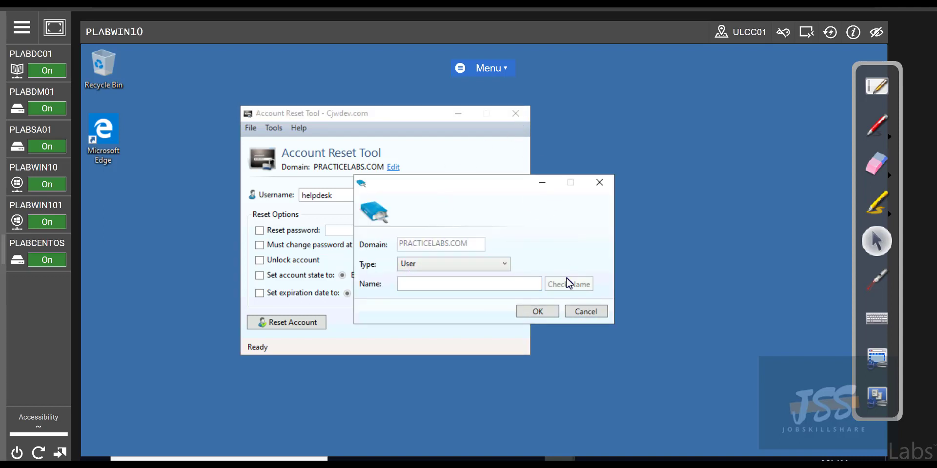
left_click(578, 311)
left_click(512, 113)
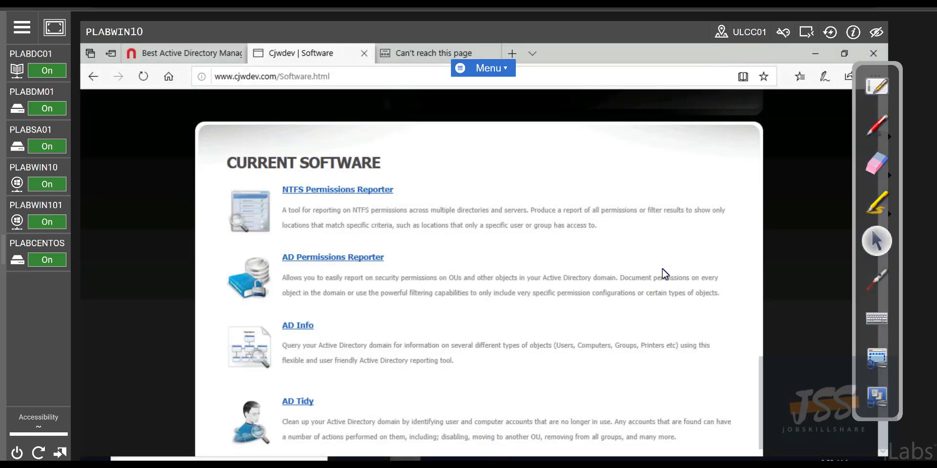
Save ADInfoFreeInstaller.zip (1.3 MB) from cjwdev.com's AD Info free edition page and show its folder
left_click(306, 334)
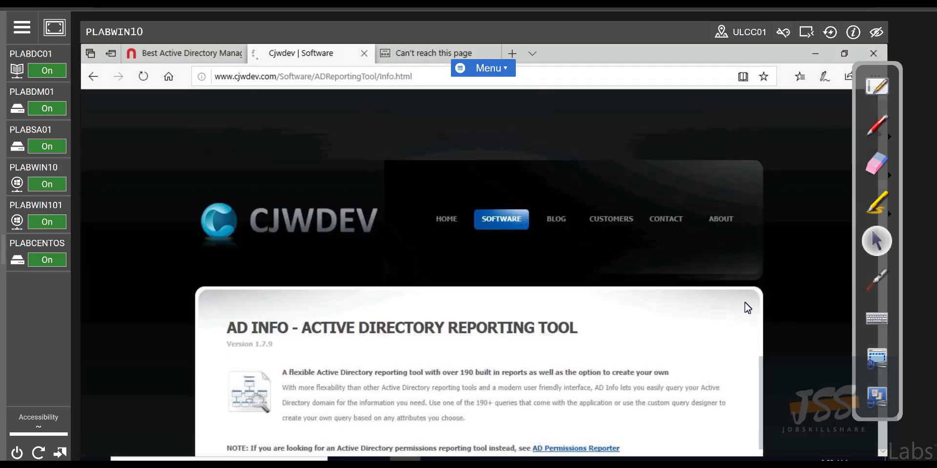
scroll(598, 359, "down", 1)
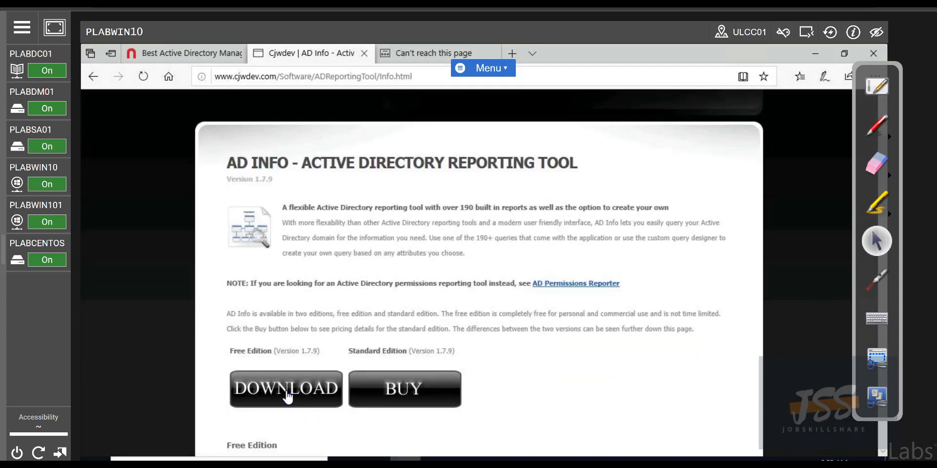
left_click(266, 391)
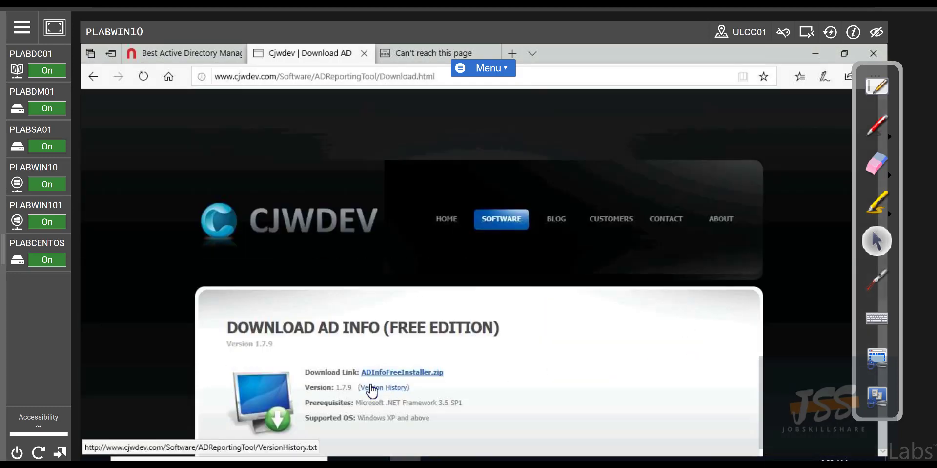
scroll(300, 180, "down", 2)
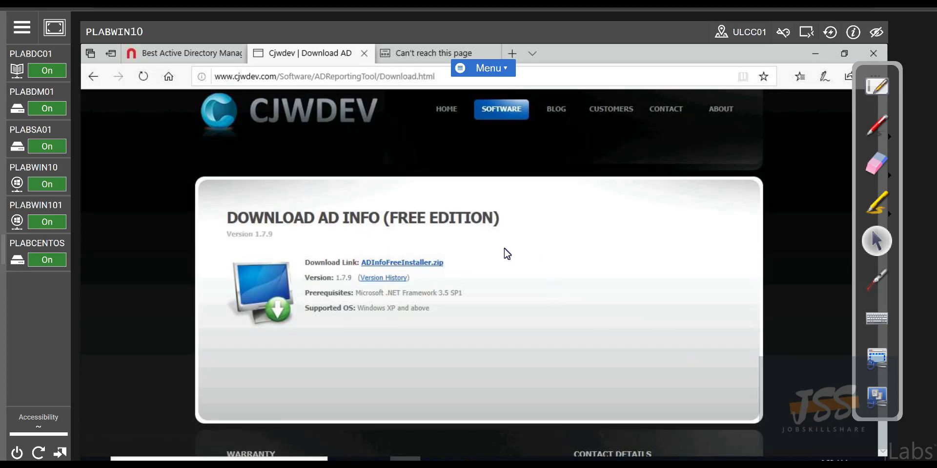
left_click(397, 264)
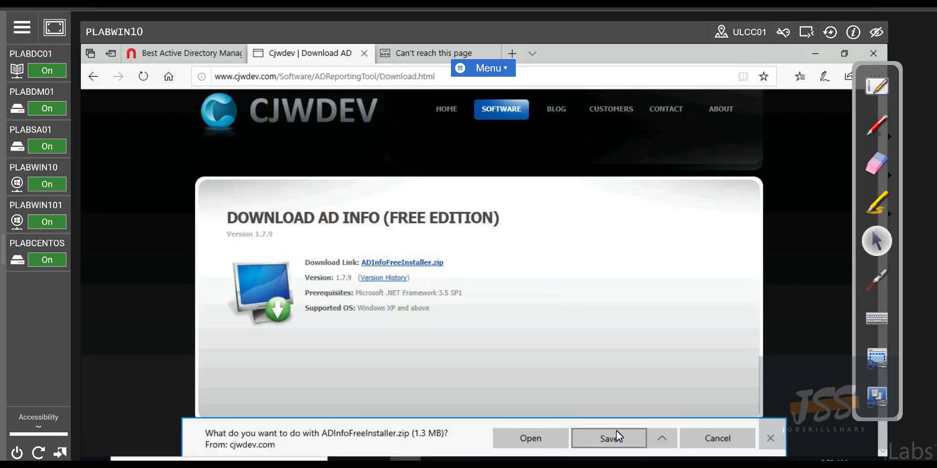
left_click(616, 437)
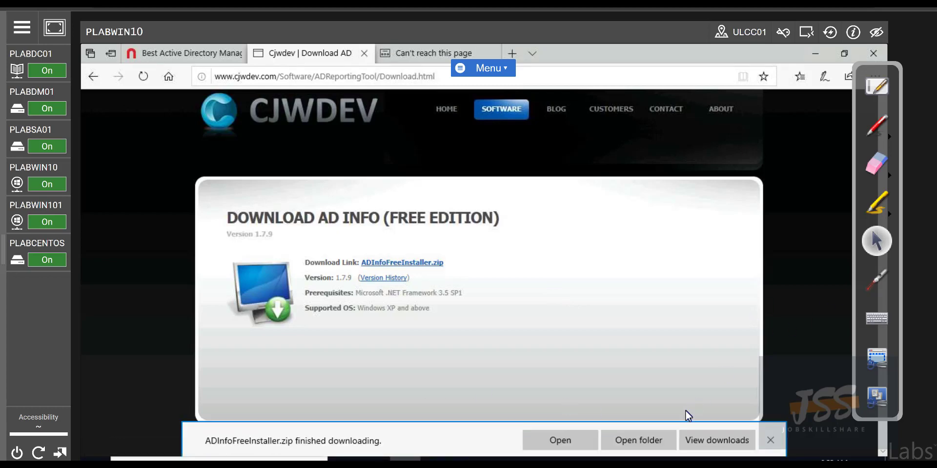
left_click(660, 438)
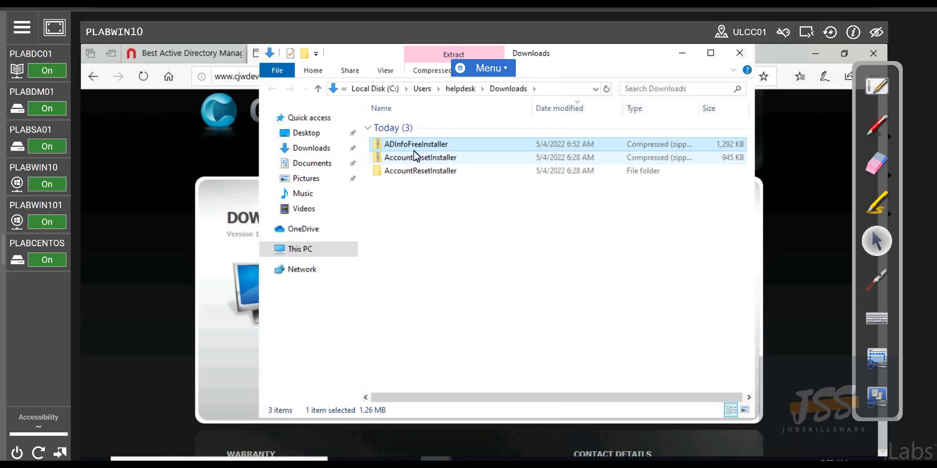
Extract ADInfoFreeInstaller.zip into its suggested Downloads subfolder
right_click(413, 170)
left_click(411, 146)
right_click(411, 146)
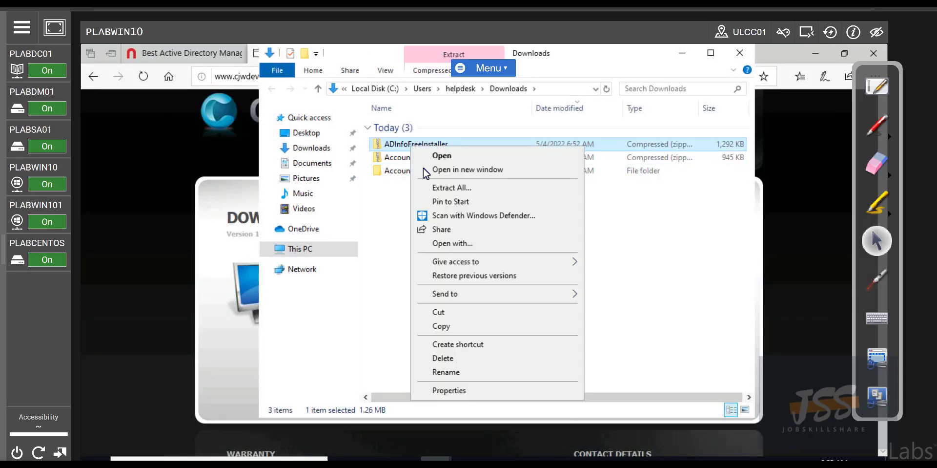
left_click(441, 187)
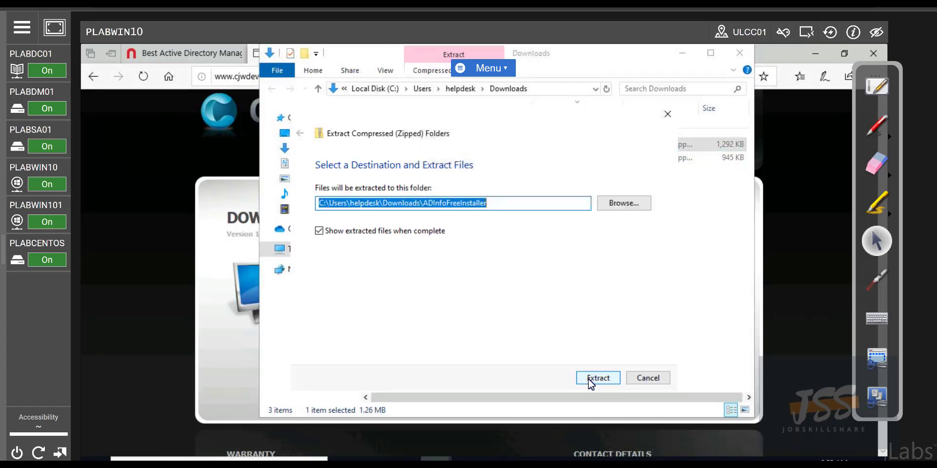
left_click(591, 379)
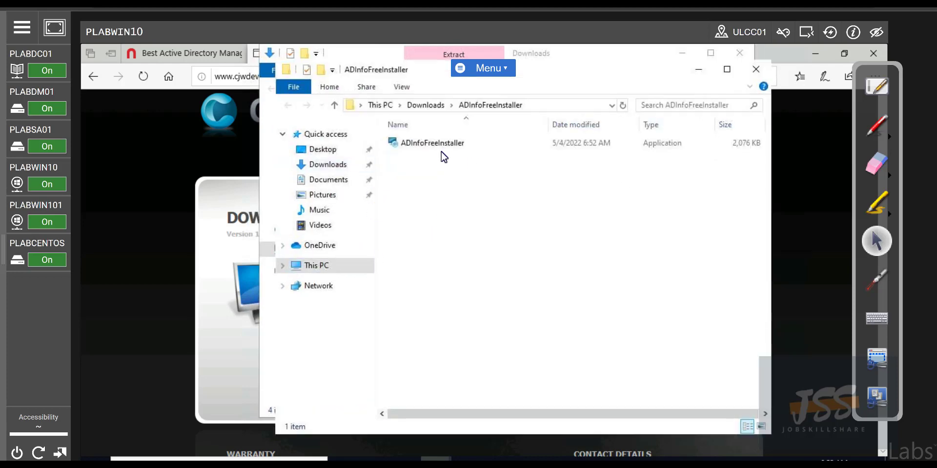
Run the extracted installer and install AD Info Free Edition with default settings
left_click(435, 142)
double_click(435, 143)
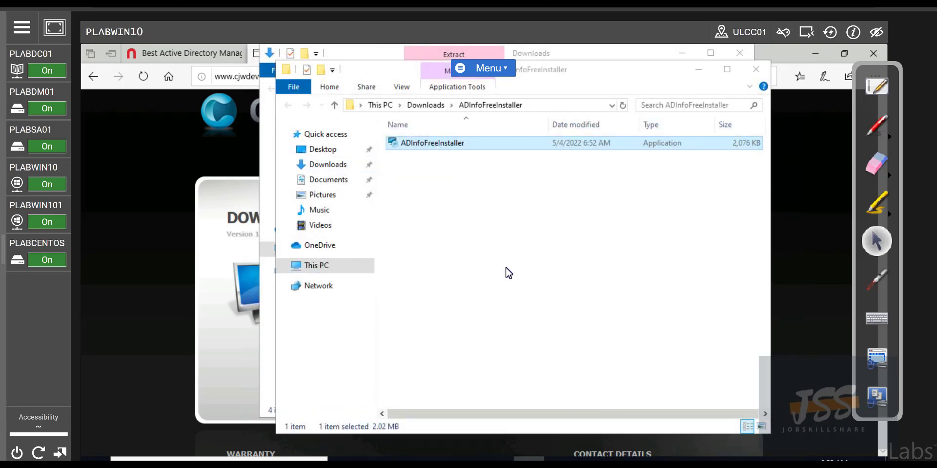
left_click(552, 355)
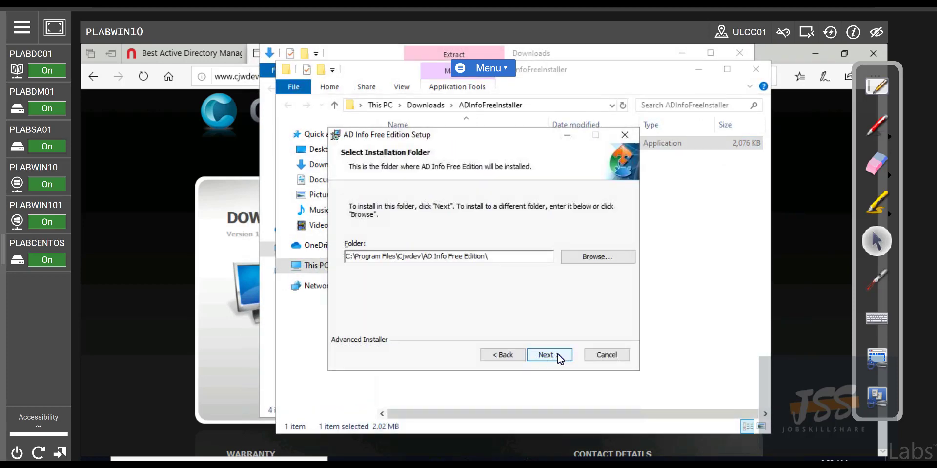
left_click(558, 353)
left_click(558, 358)
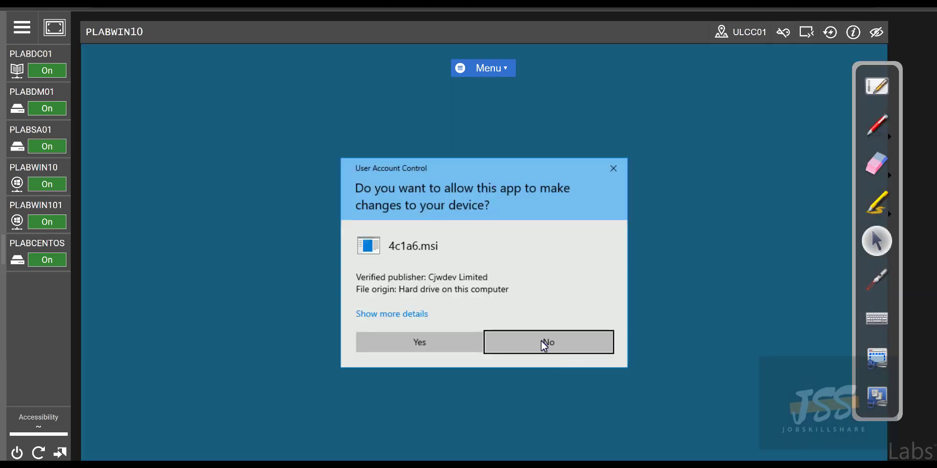
left_click(458, 339)
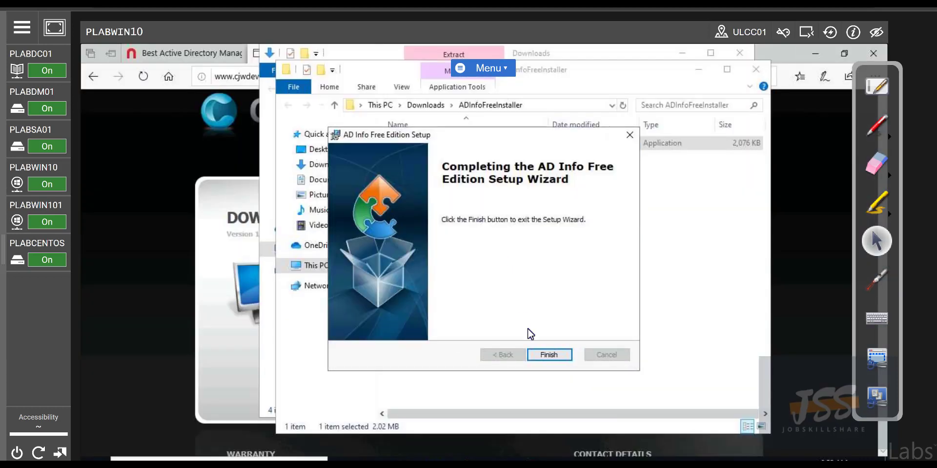
left_click(561, 353)
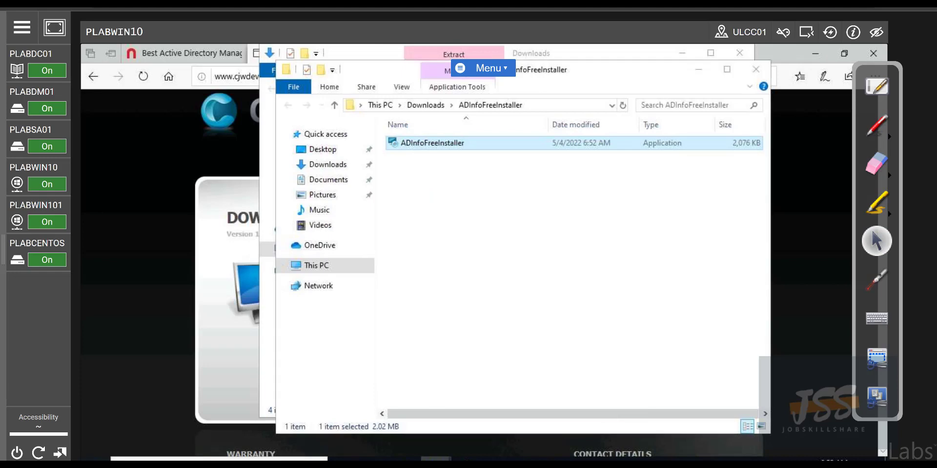
left_click(96, 450)
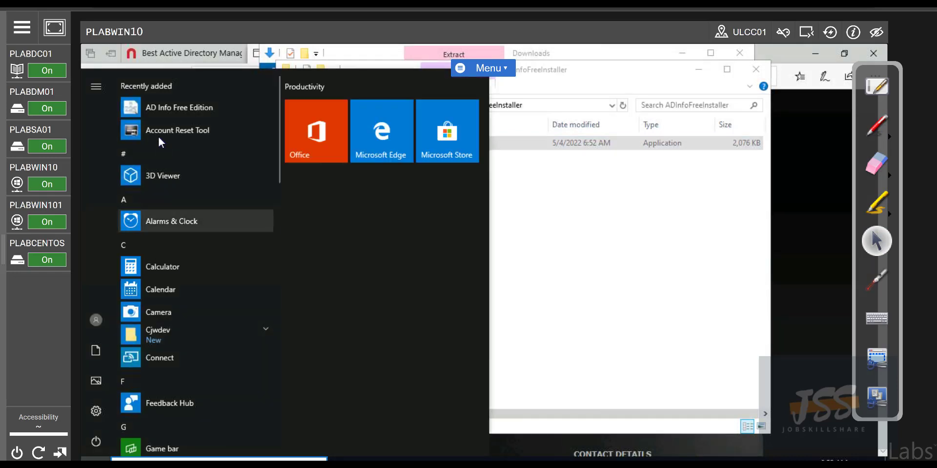
Launch AD Info Free Edition and move aside the PRACTICELABS.COM 'server is not operational' error
left_click(158, 107)
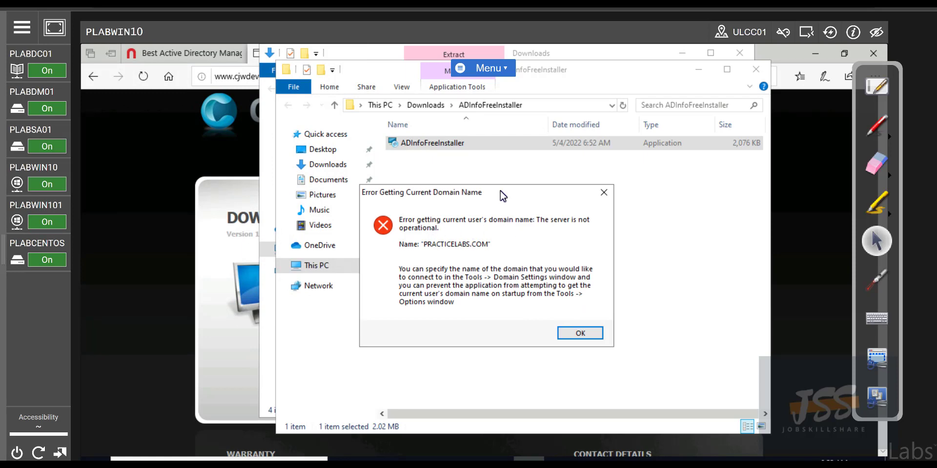
left_click_drag(499, 191, 492, 164)
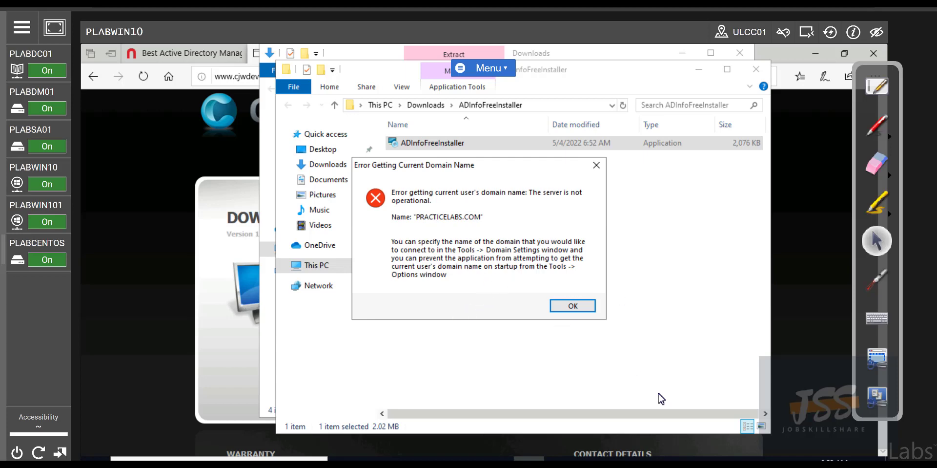
Bring up the Ethernet adapter's IPv4 properties from the network settings
right_click(789, 459)
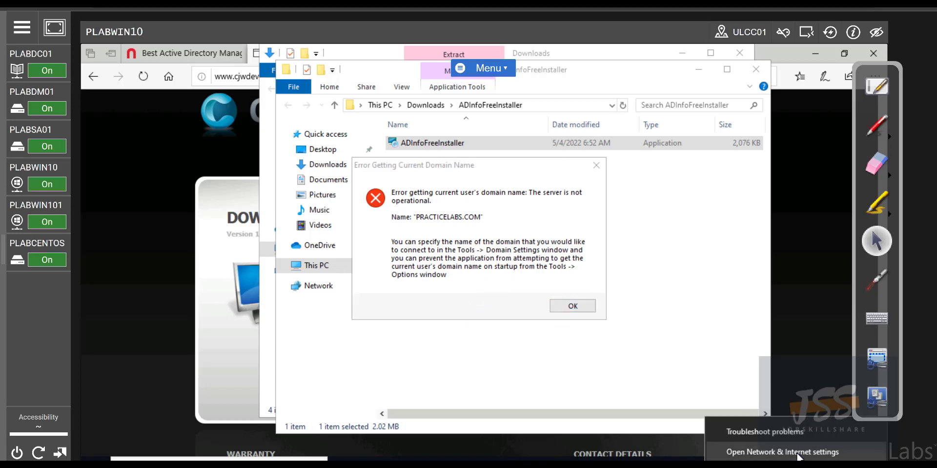
left_click(797, 450)
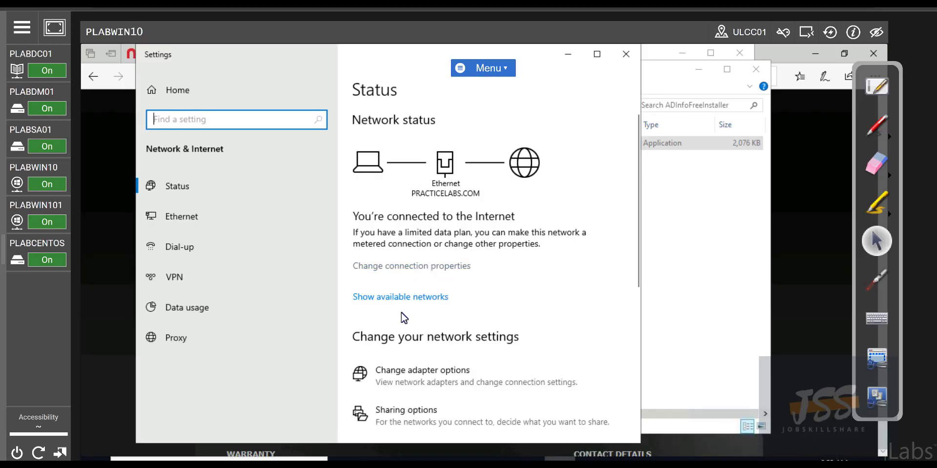
left_click(415, 368)
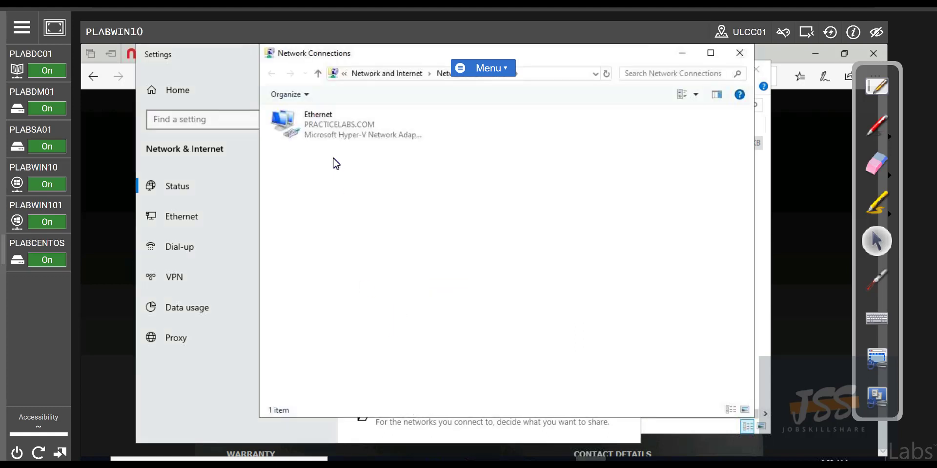
right_click(324, 132)
left_click(365, 252)
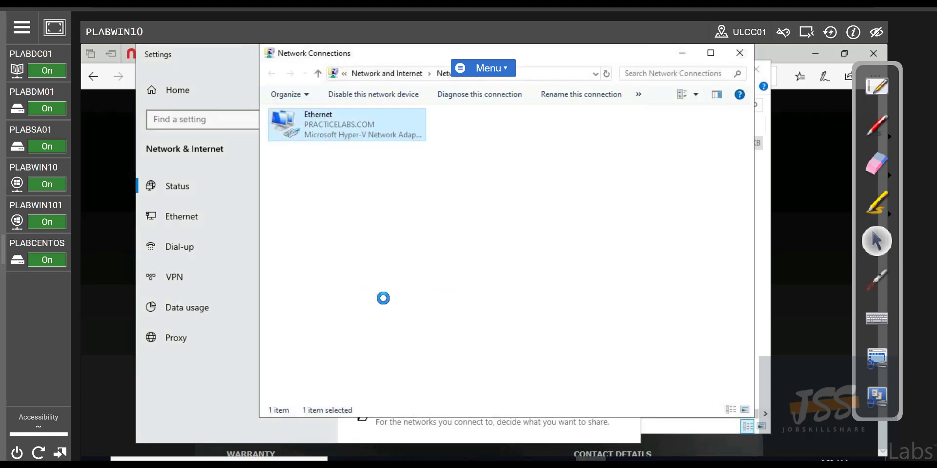
left_click(421, 239)
left_click(459, 301)
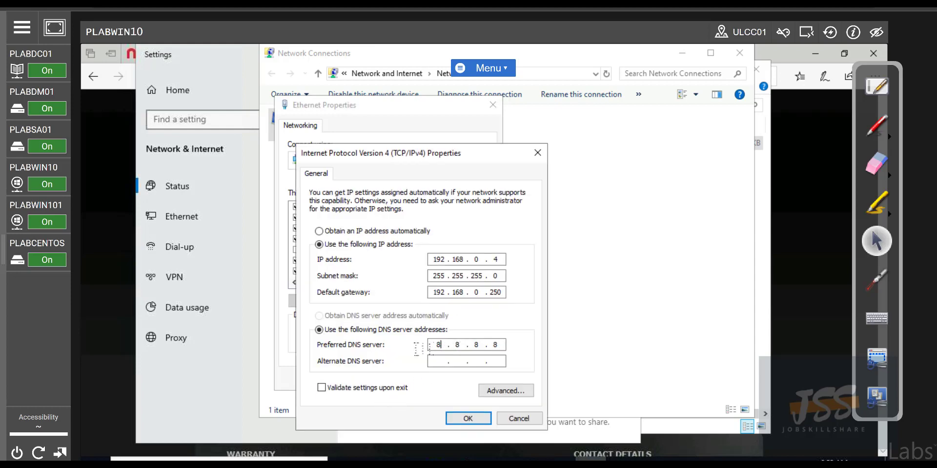
Change the preferred DNS server from 8.8.8.8 to 192.168.0.1 and close the network windows
key("BackSpace")
type("192 . 168 . ")
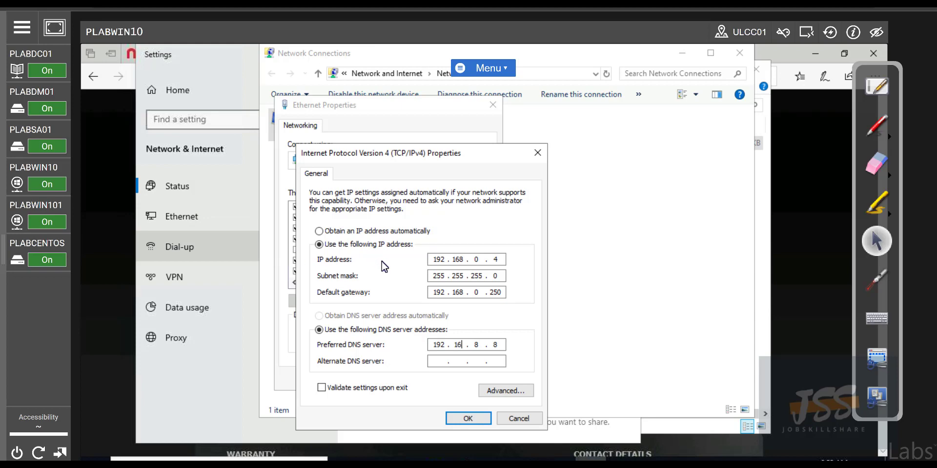
type("0 . 1")
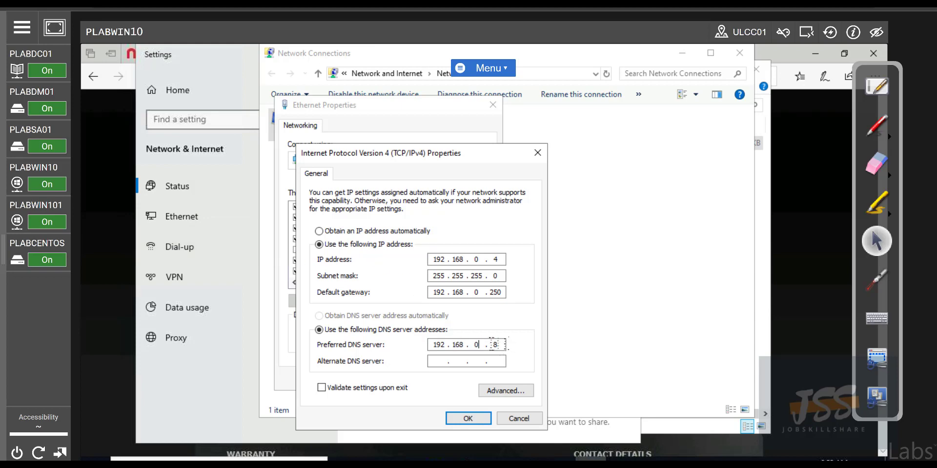
left_click(457, 419)
left_click(422, 379)
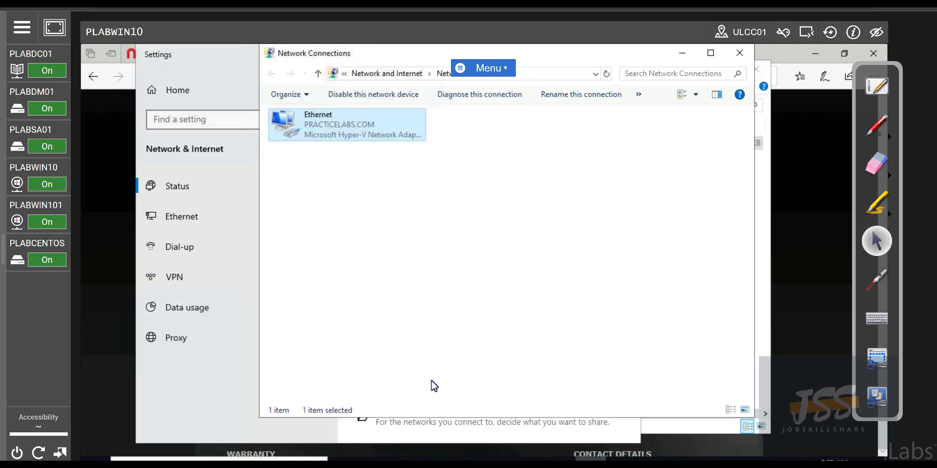
left_click(740, 52)
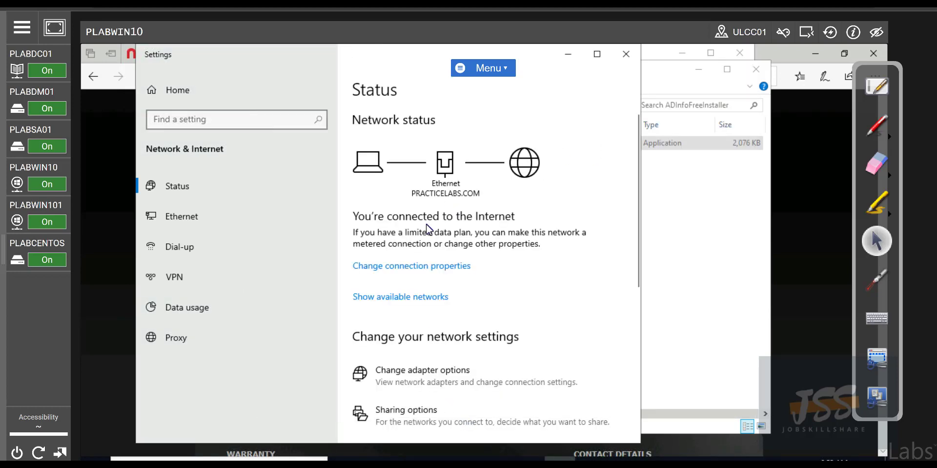
left_click(739, 194)
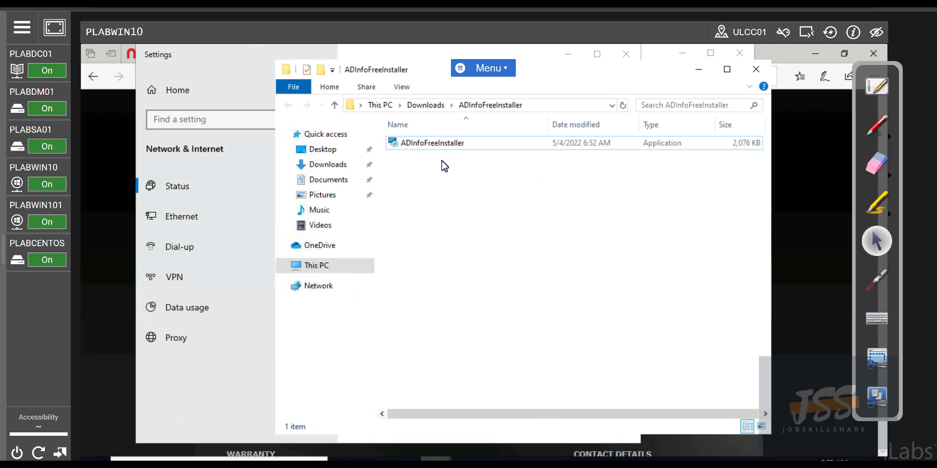
Relaunch AD Info maximized and run All computers, returning PLABDC01, PLABDM01 and PLABWIN10
left_click(96, 457)
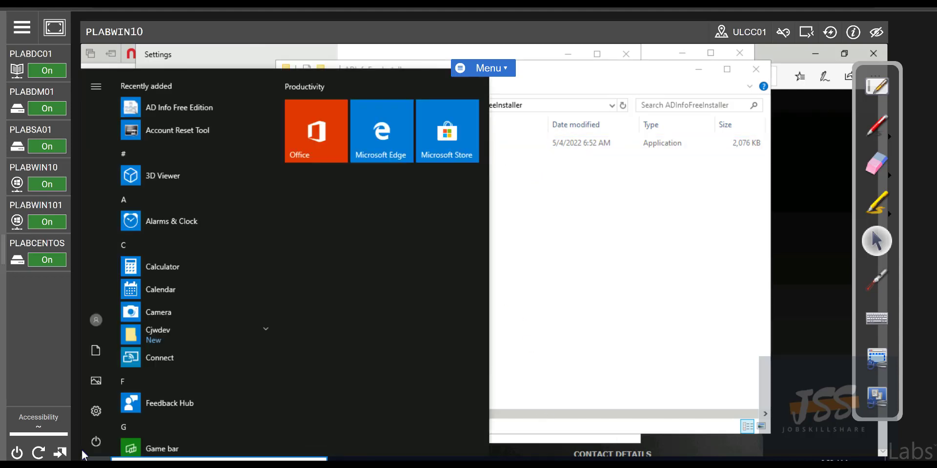
left_click(171, 110)
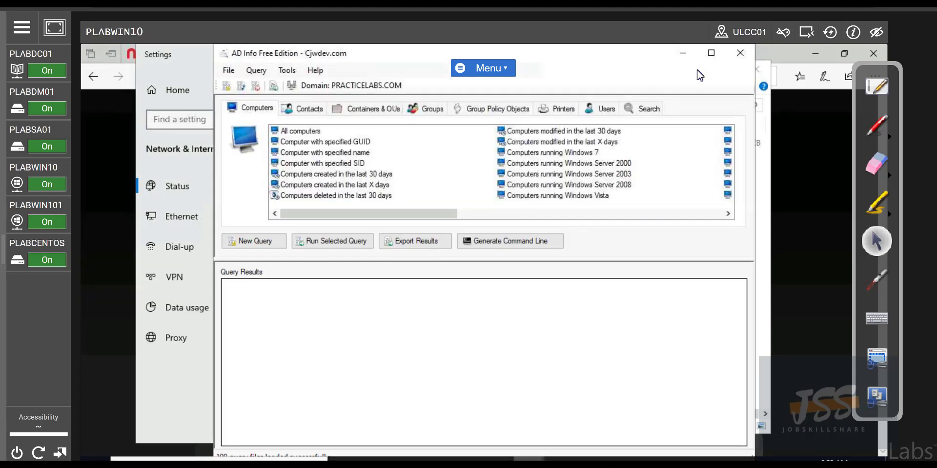
left_click(710, 54)
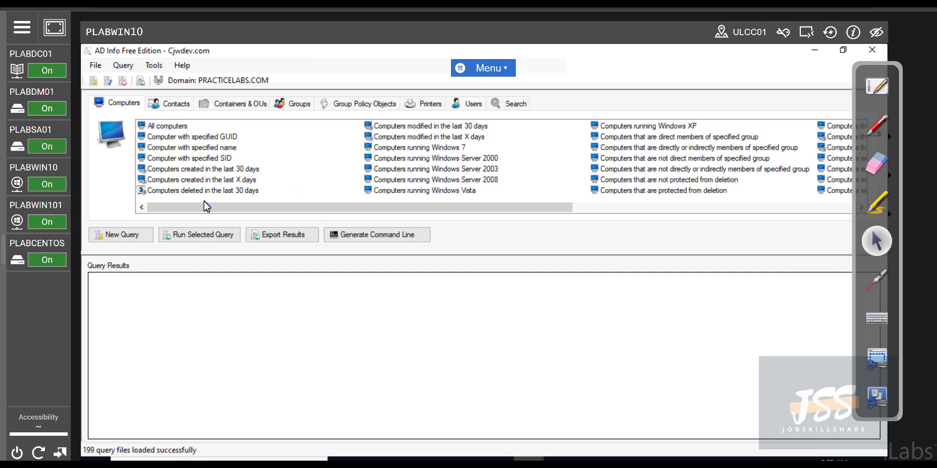
left_click_drag(198, 209, 434, 196)
left_click_drag(201, 195, 168, 196)
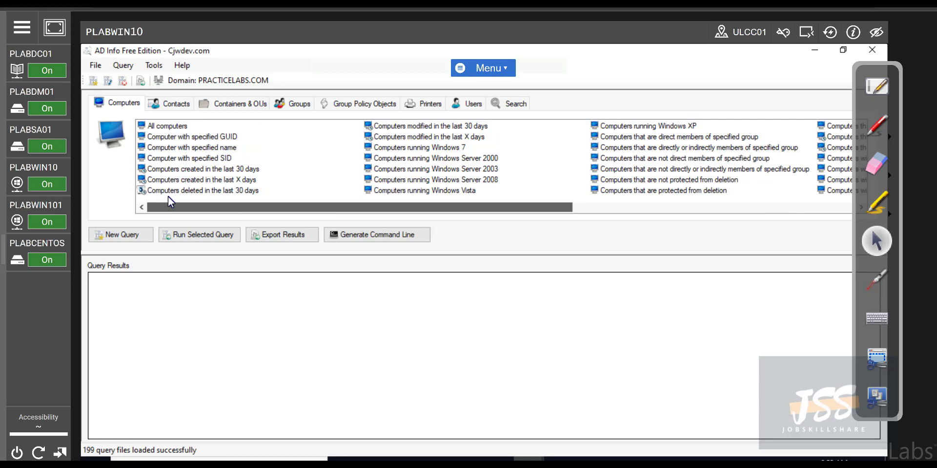
left_click(169, 126)
double_click(169, 127)
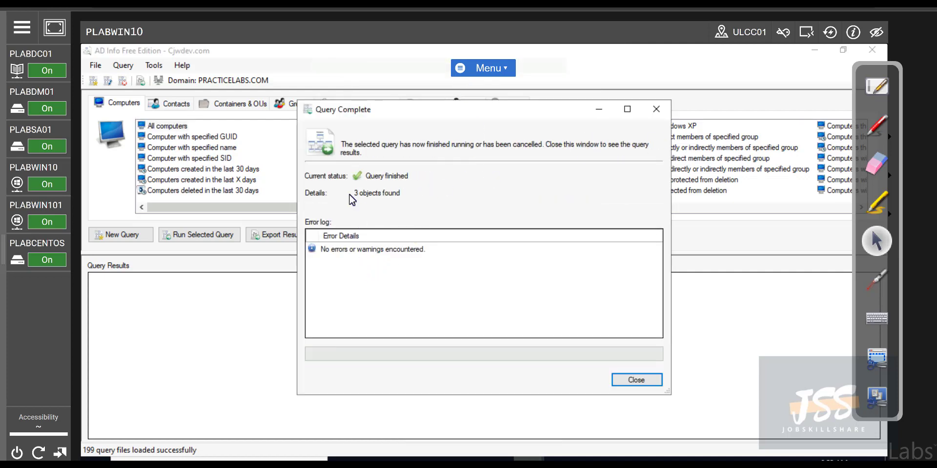
left_click(657, 108)
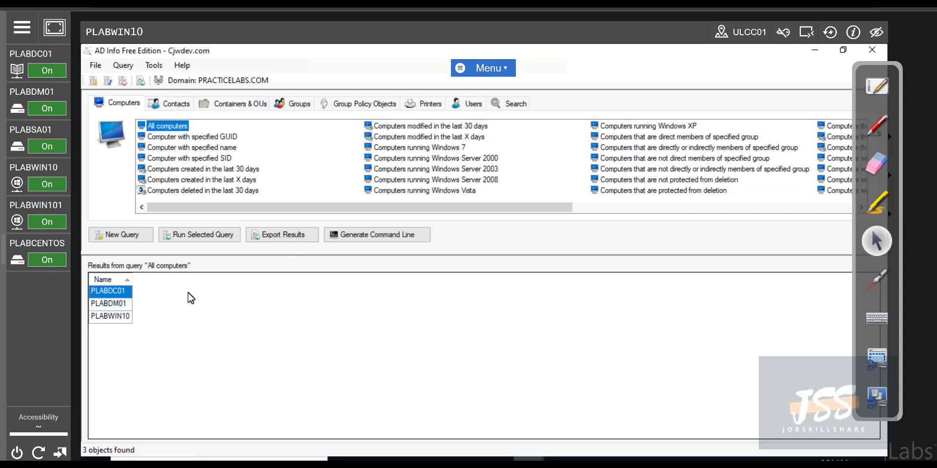
Run the 'Computers created in the last 30 days' query, which returns 0 objects
left_click(277, 203)
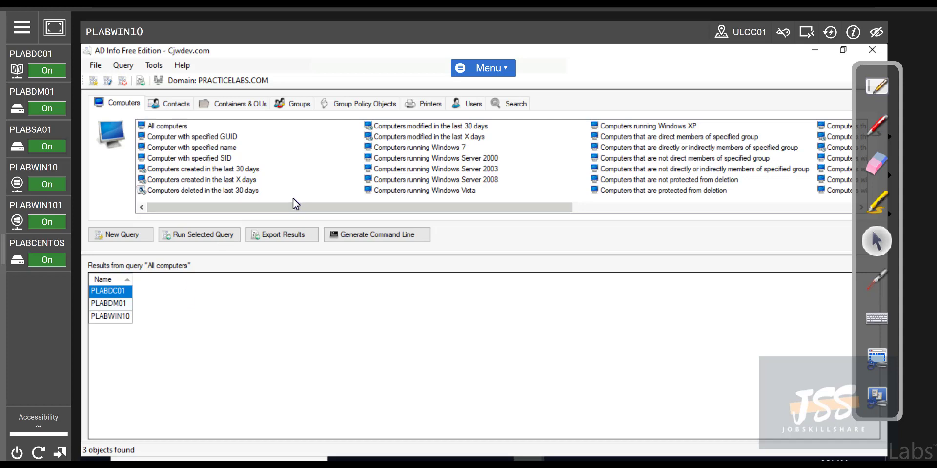
left_click(227, 170)
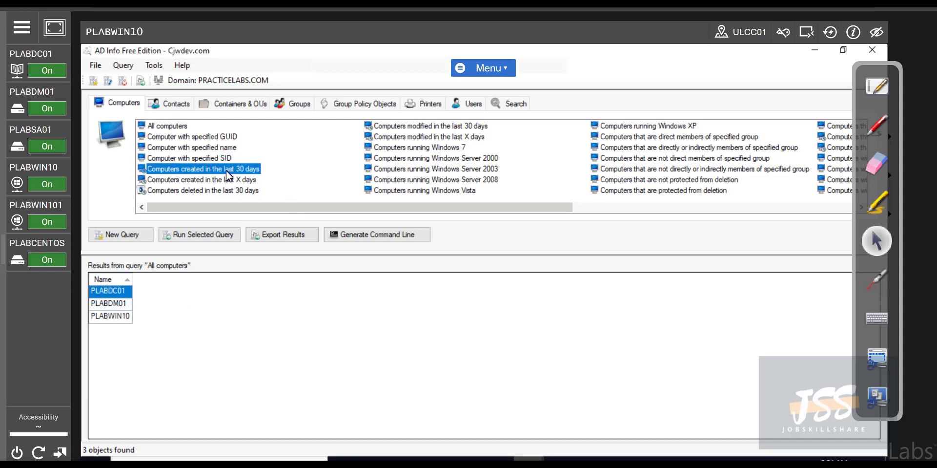
double_click(227, 173)
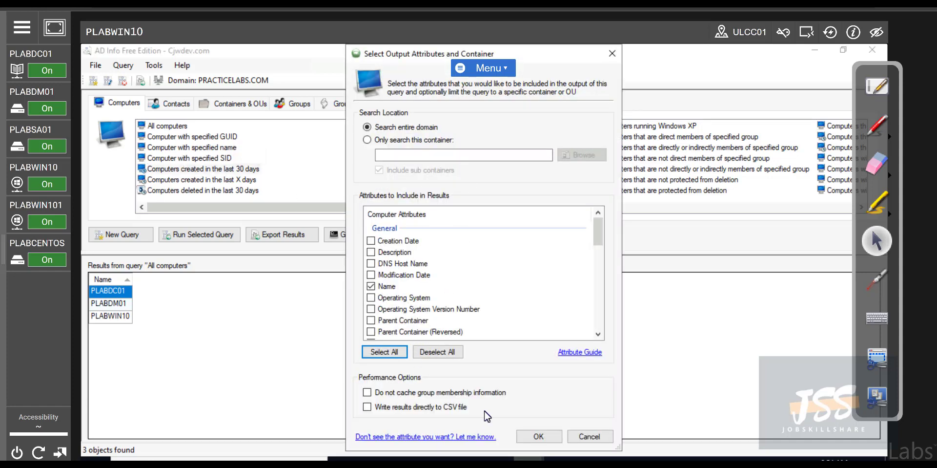
left_click(535, 430)
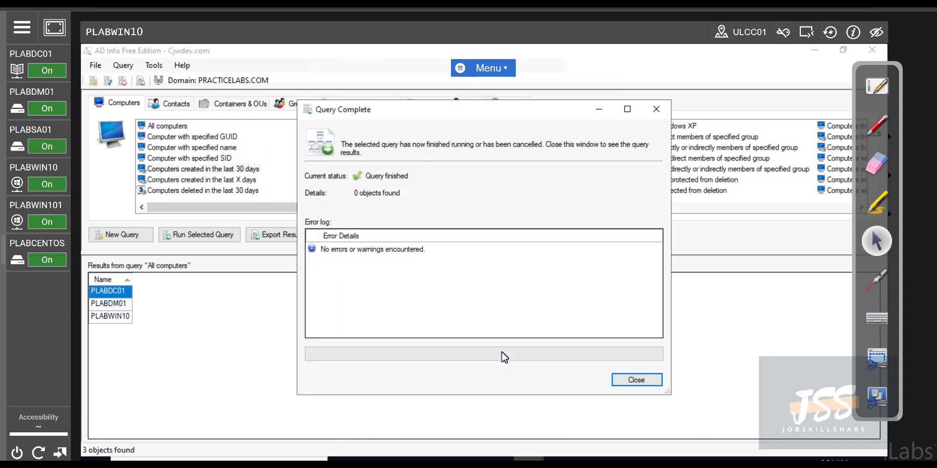
left_click(647, 374)
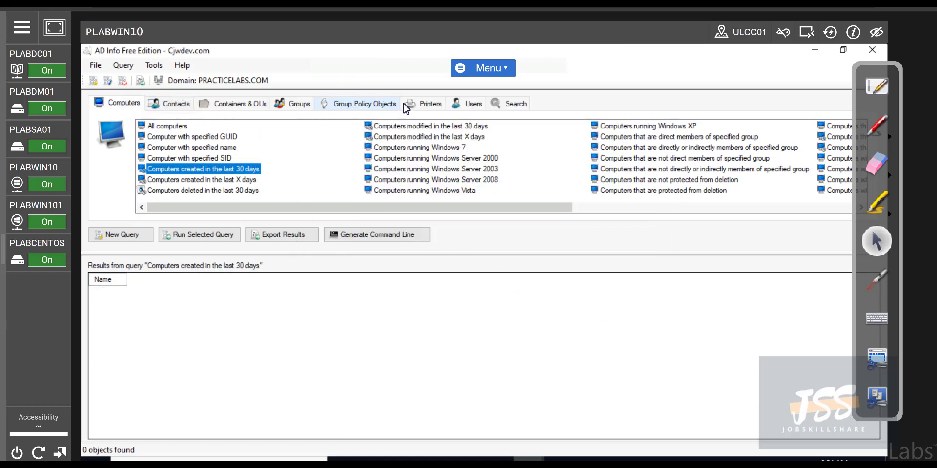
left_click(472, 103)
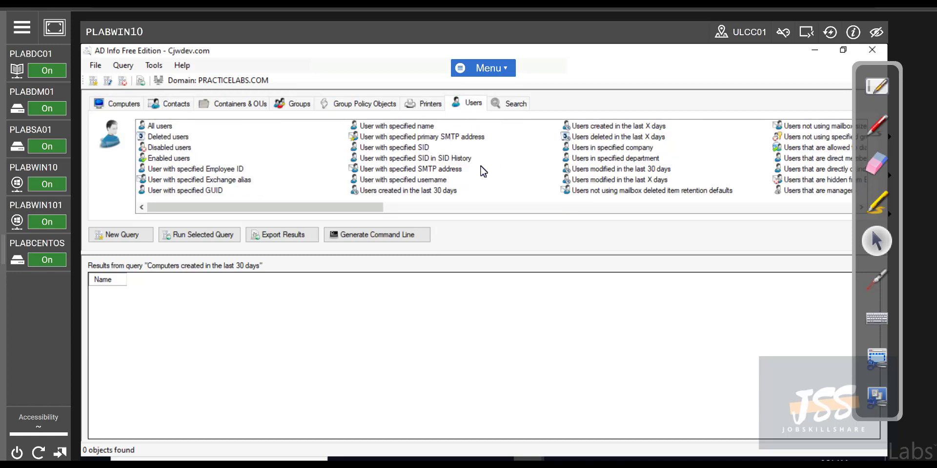
Run the All users query, returning Administrator, Guest, helpdesk and krbtgt
double_click(164, 126)
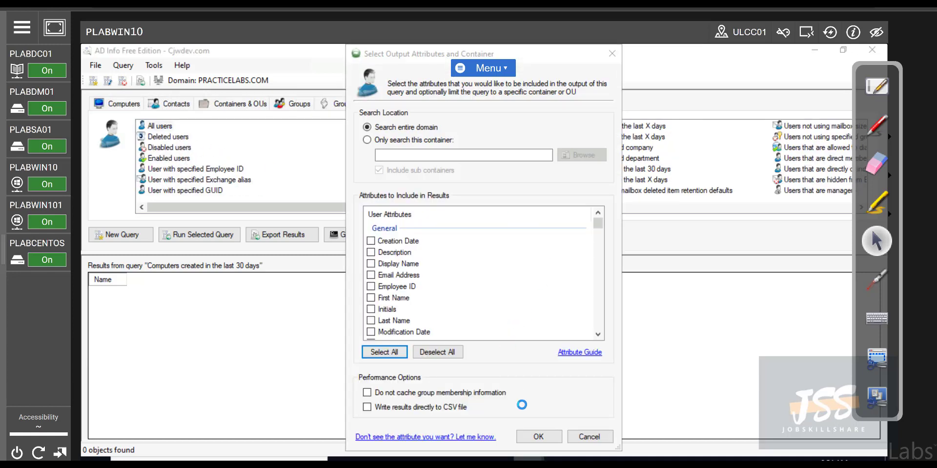
left_click(538, 436)
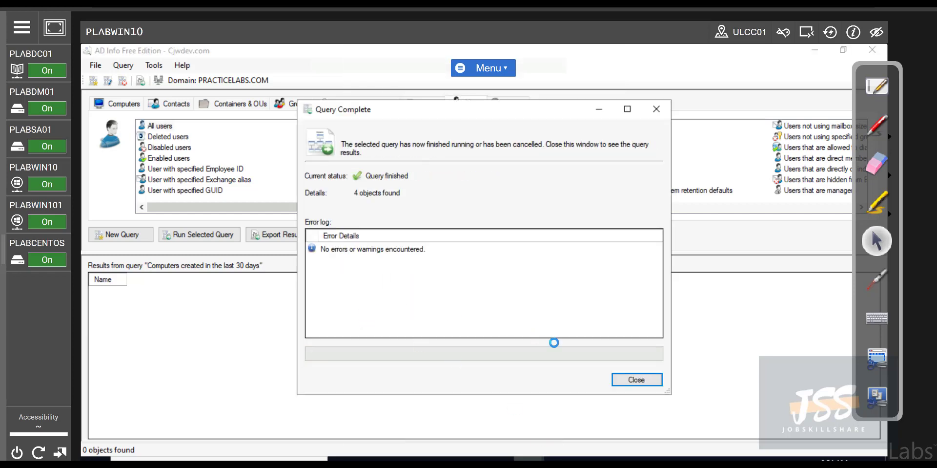
left_click(628, 383)
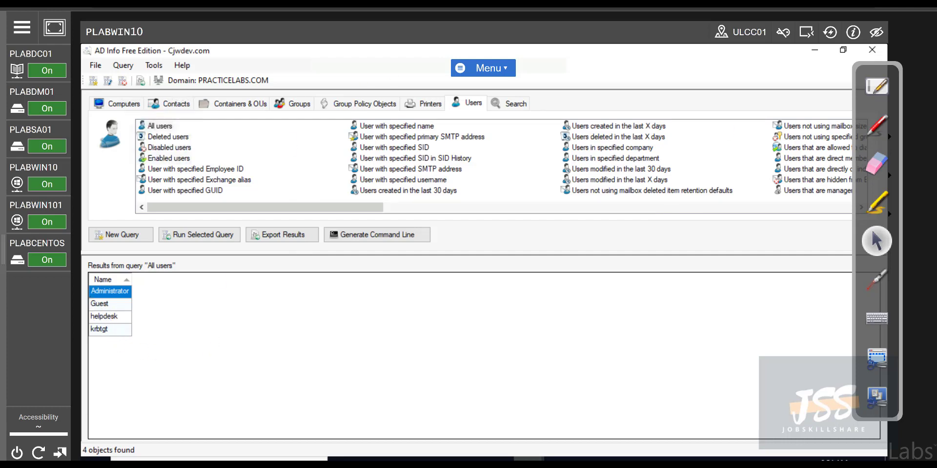
left_click(373, 107)
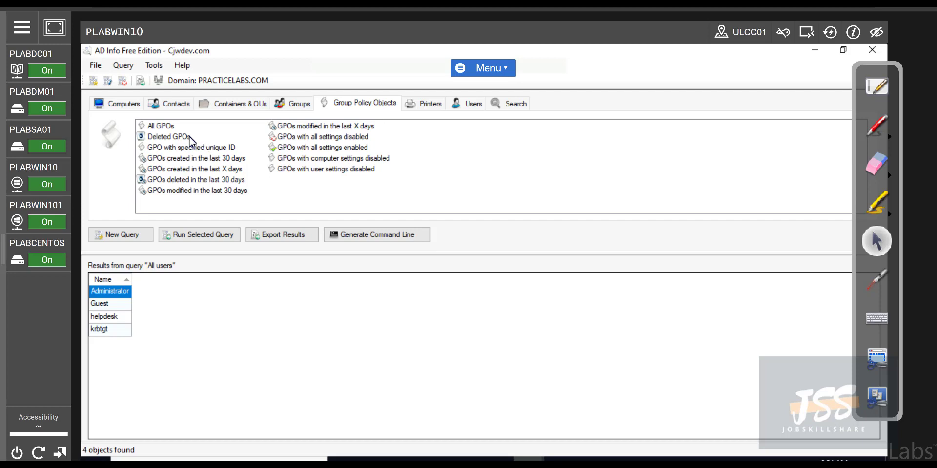
Run All GPOs, returning Default Domain Controllers Policy and Default Domain Policy
double_click(165, 126)
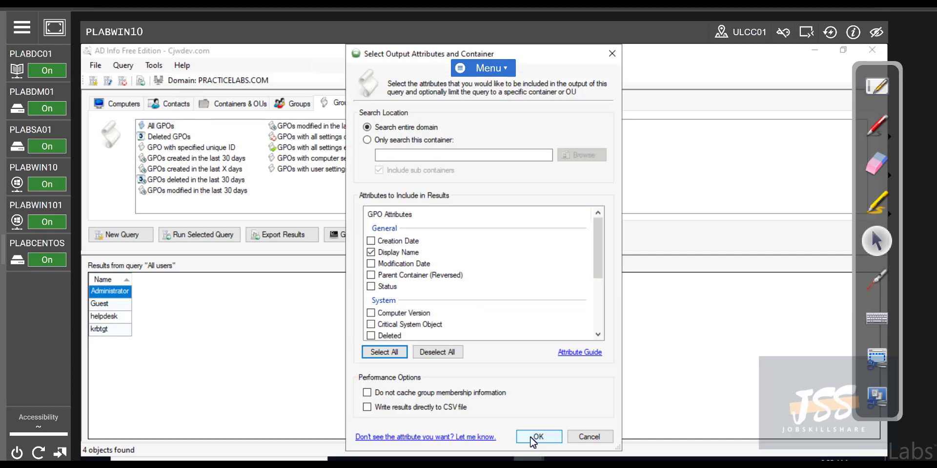
left_click(532, 437)
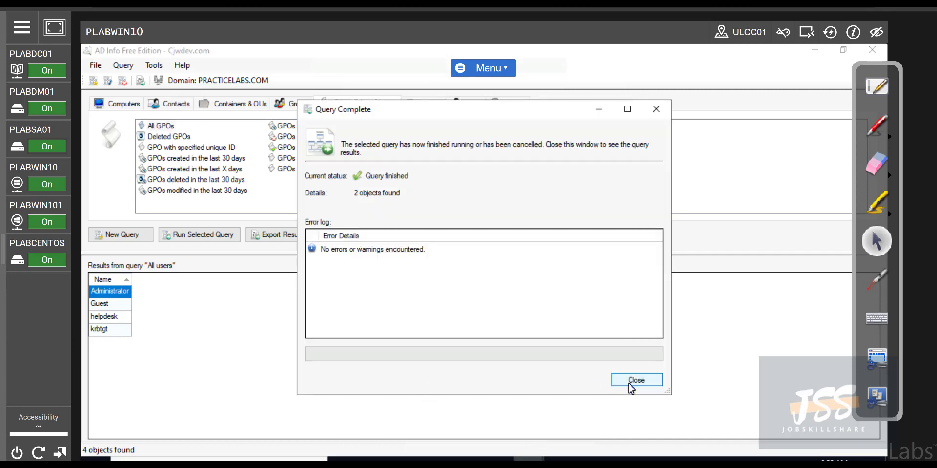
left_click(149, 304)
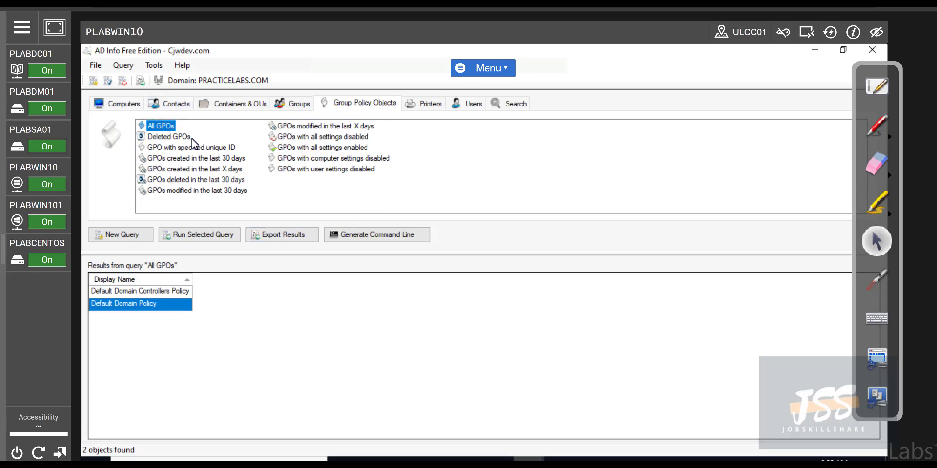
Browse the Tools and Query menus without choosing any option
left_click(154, 65)
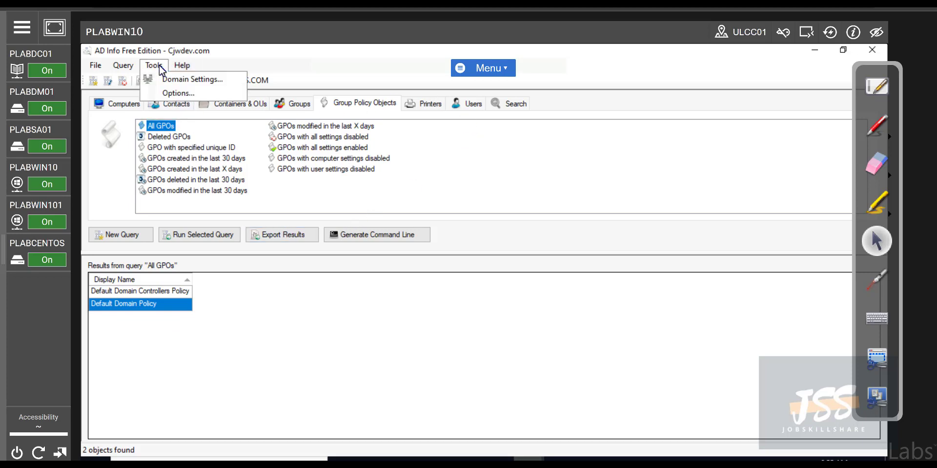
mouse_move(123, 65)
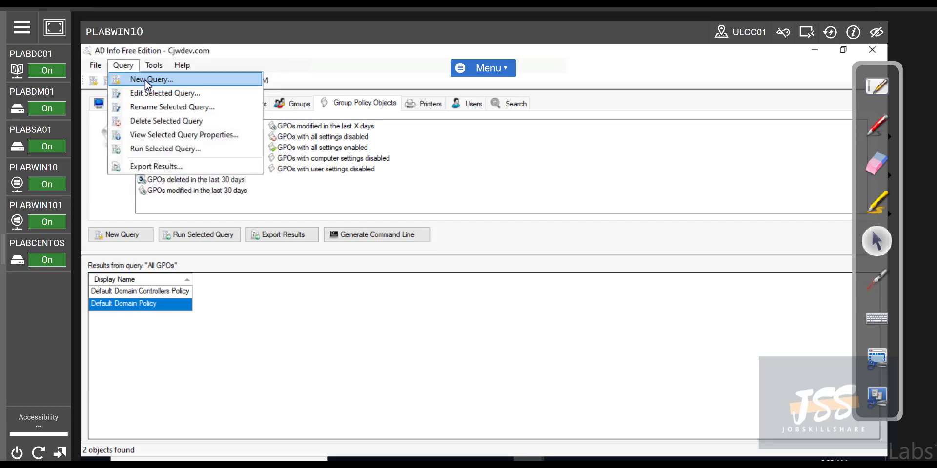
left_click(302, 50)
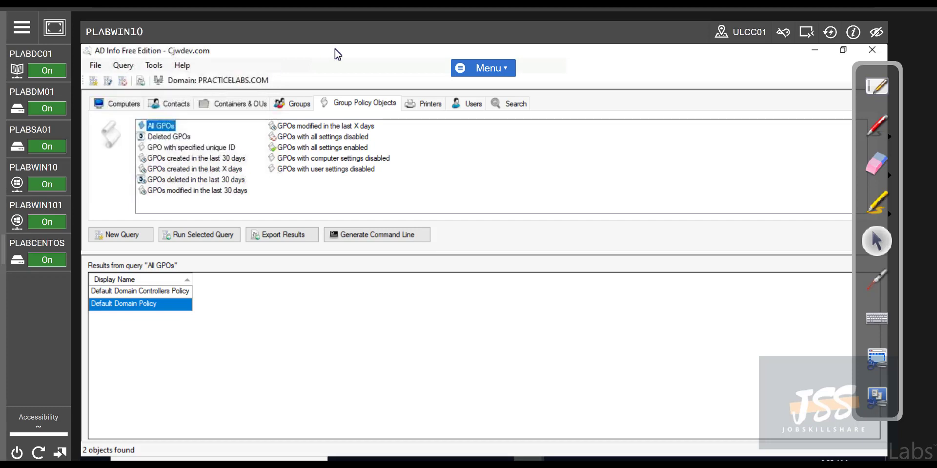
left_click(126, 61)
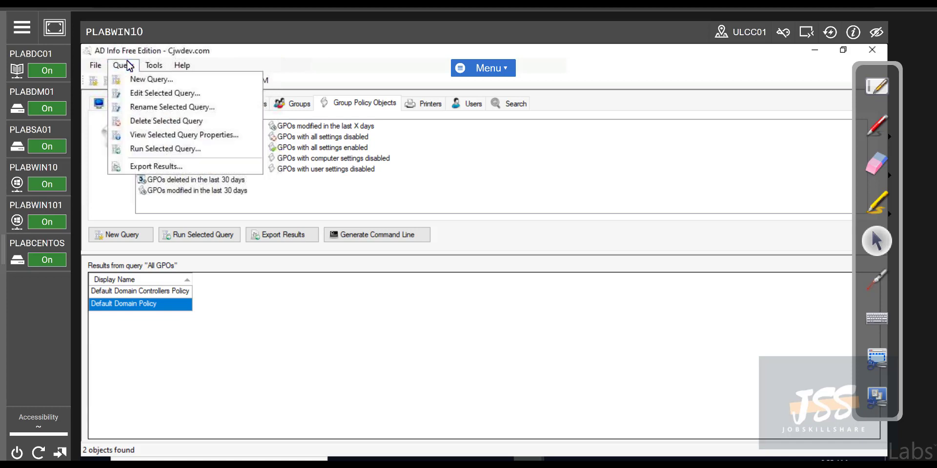
left_click(340, 65)
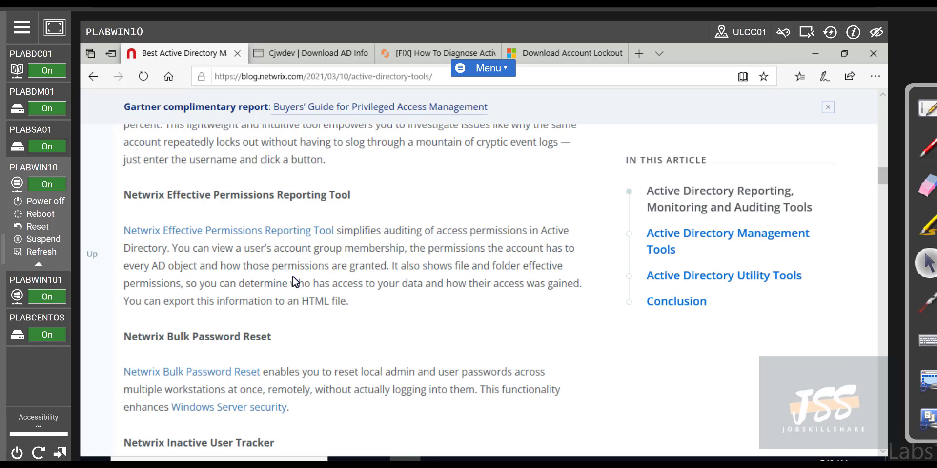
Find the Netwrix Account Lockout Examiner entry in the blog article and open its product page
scroll(293, 280, "down", 1)
scroll(294, 282, "down", 4)
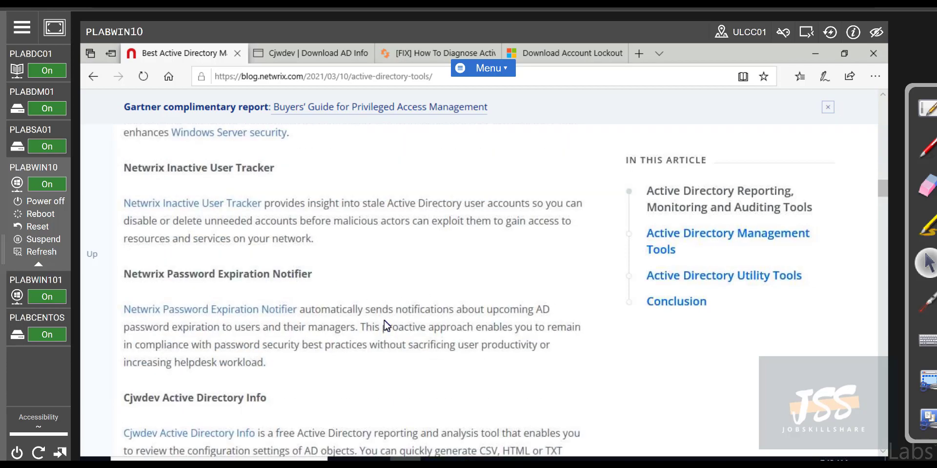
scroll(365, 320, "down", 2)
scroll(365, 321, "up", 3)
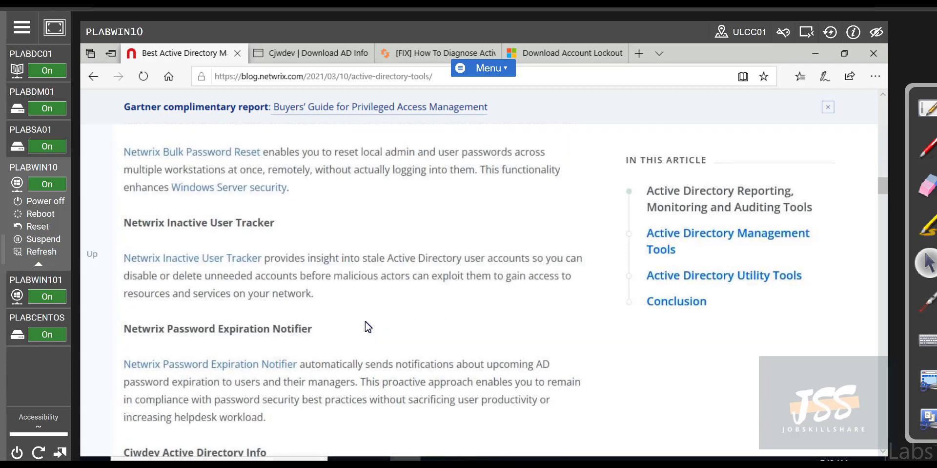
scroll(365, 320, "up", 2)
scroll(244, 285, "up", 1)
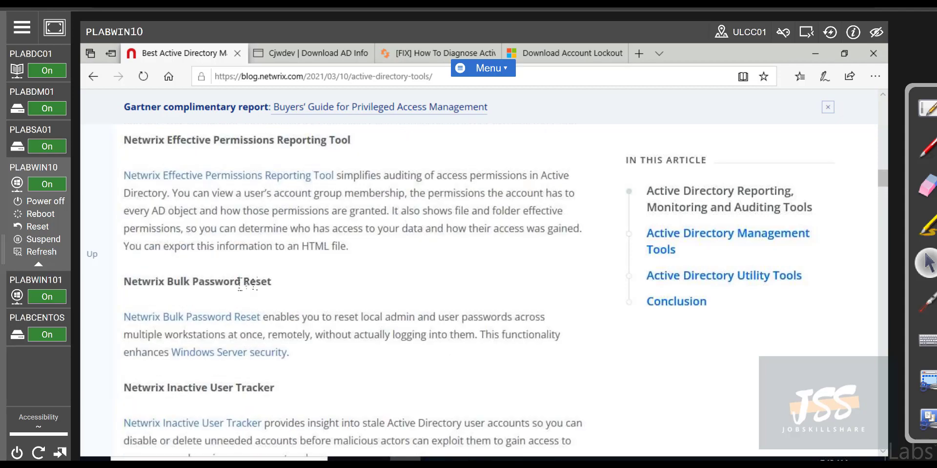
scroll(200, 291, "up", 3)
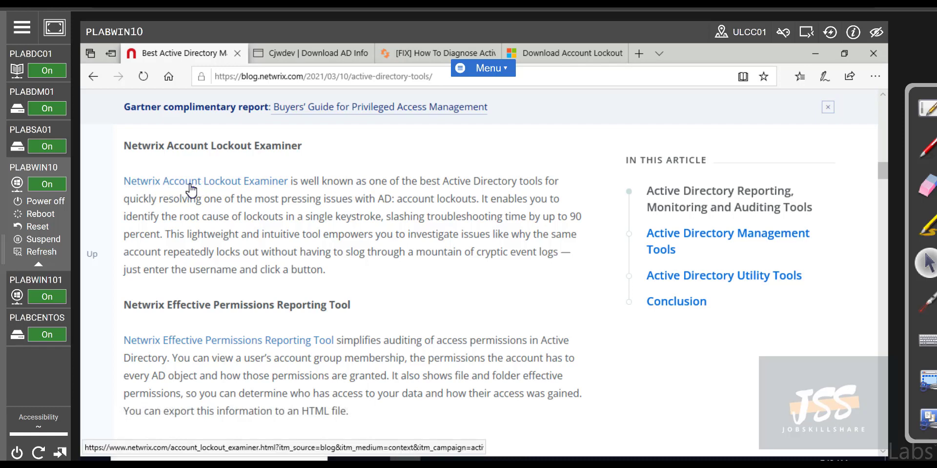
left_click(139, 182)
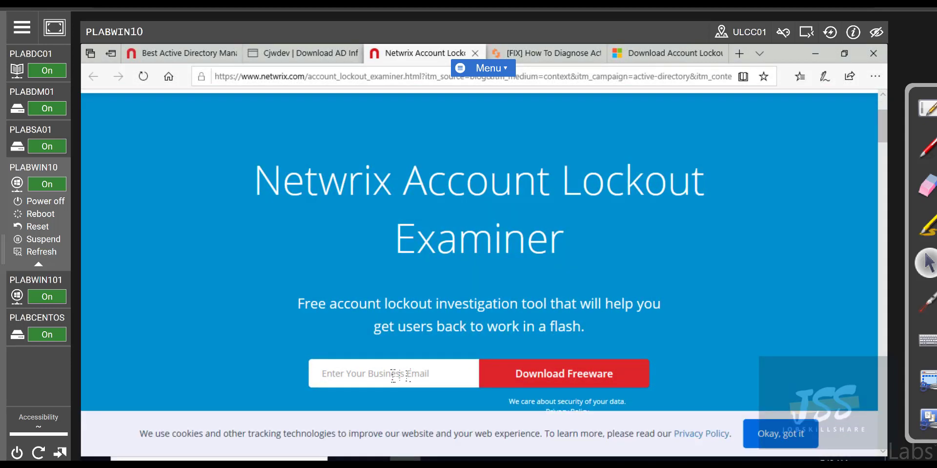
Save Netwrix_Account_Lockout_Examiner.zip, then switch to the Account Lockout Status download tab
left_click(395, 373)
left_click(760, 447)
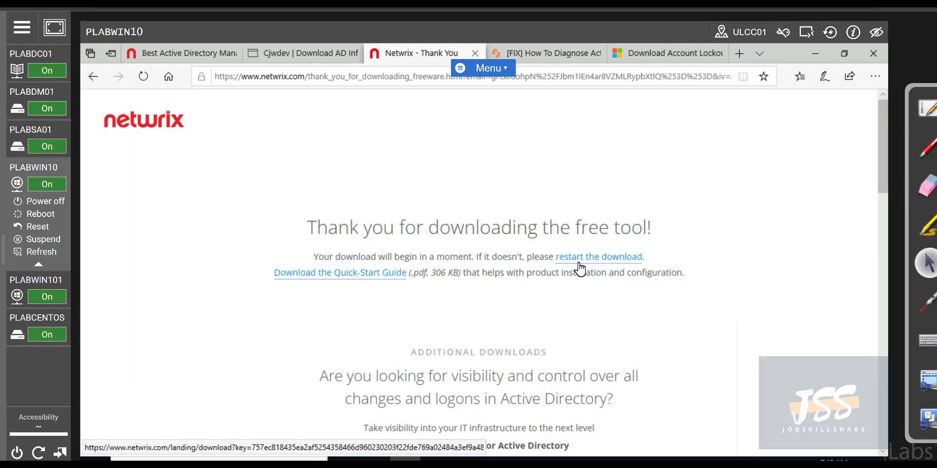
left_click(624, 438)
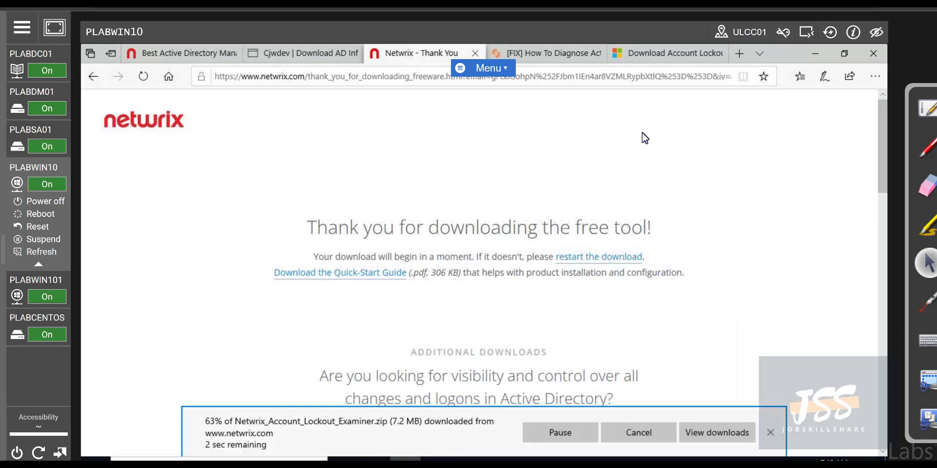
left_click(669, 54)
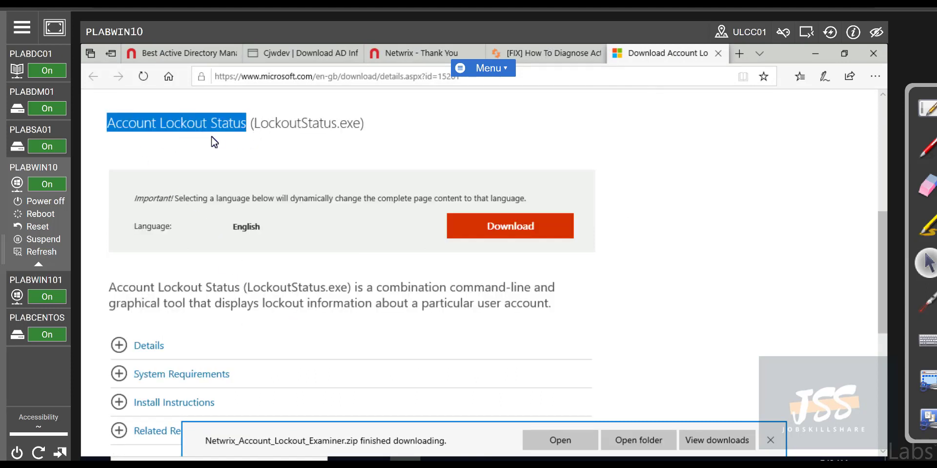
Download and save lockoutstatus.msi (301 KB) from Microsoft's Account Lockout Status page
left_click_drag(159, 123, 110, 126)
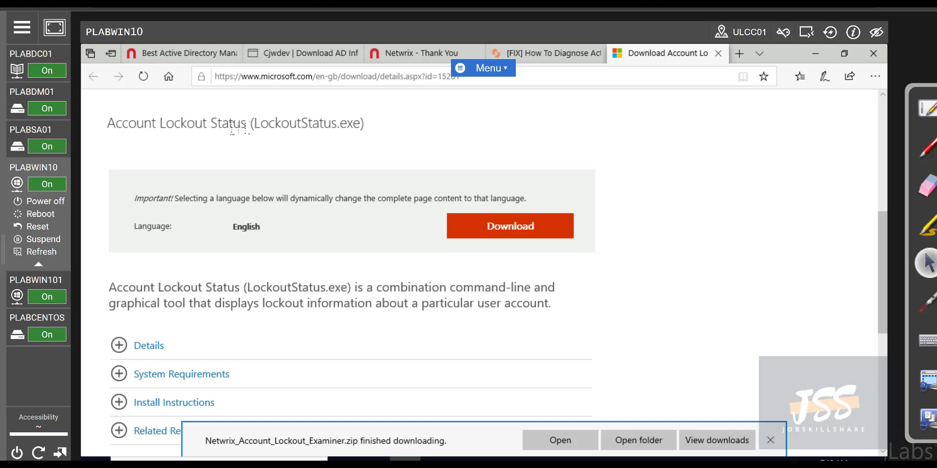
left_click_drag(230, 121, 244, 113)
left_click_drag(248, 76, 422, 77)
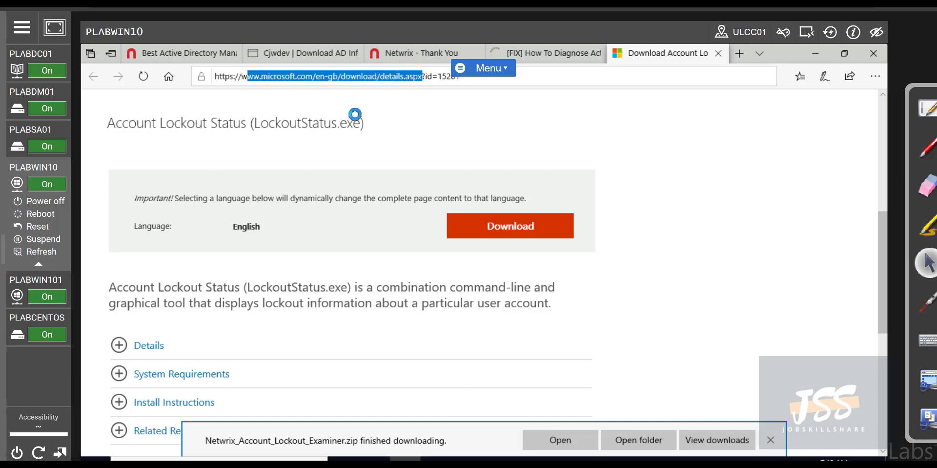
left_click_drag(363, 123, 247, 124)
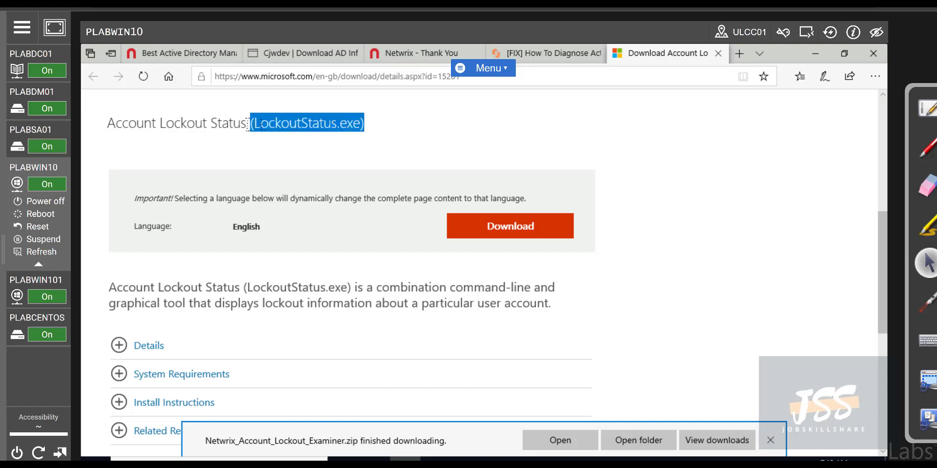
left_click(528, 228)
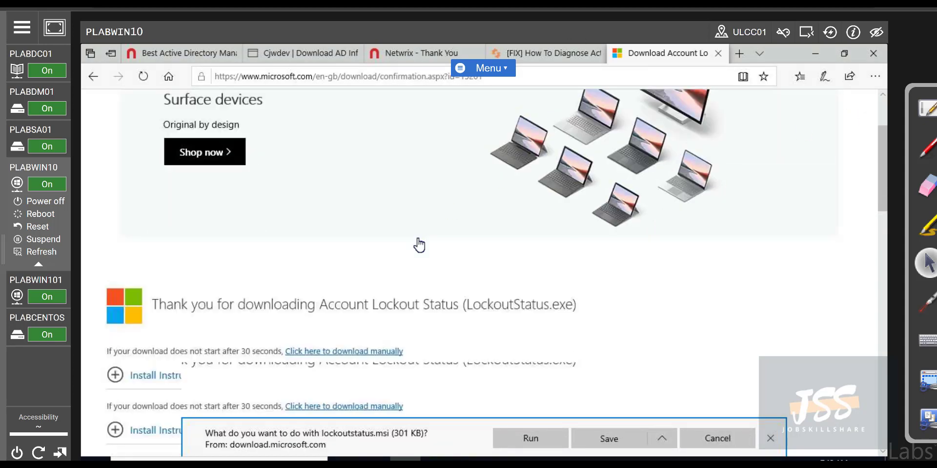
scroll(419, 245, "down", 3)
scroll(390, 288, "down", 2)
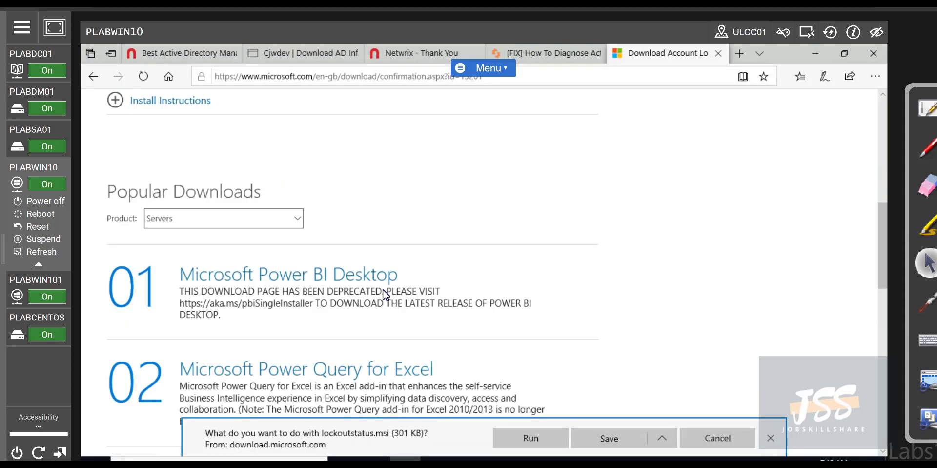
left_click(608, 438)
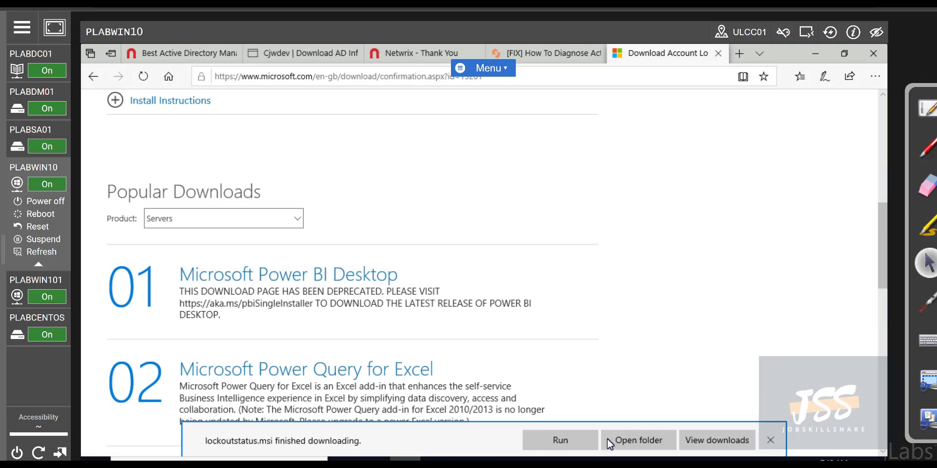
Show lockoutstatus in the Downloads folder and bring up Network & Internet settings
left_click(648, 440)
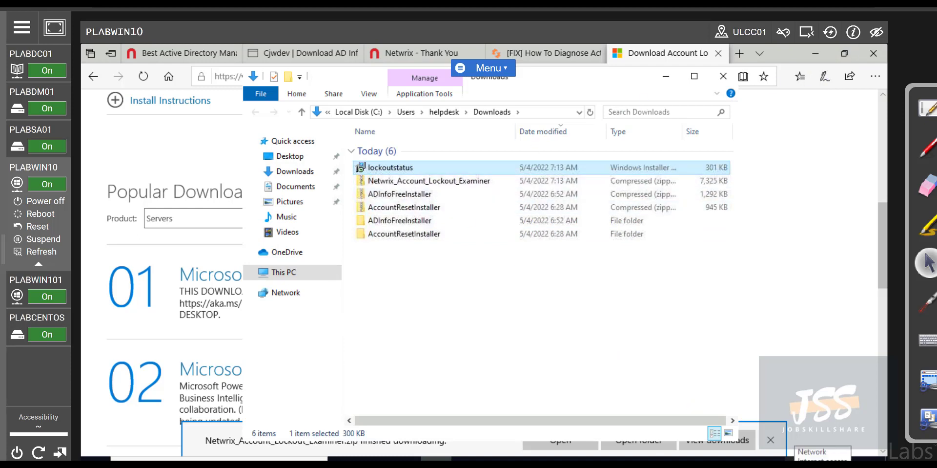
left_click(781, 448)
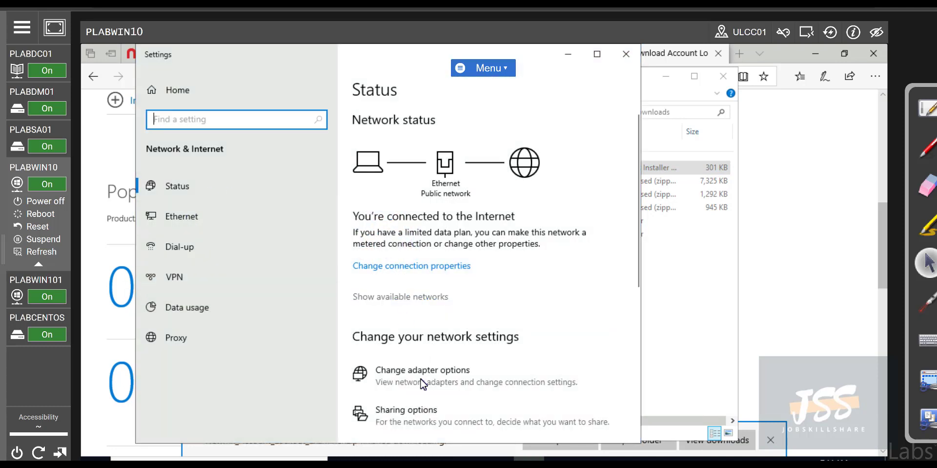
Open the Ethernet adapter's IPv4 properties from Network Connections
left_click(421, 382)
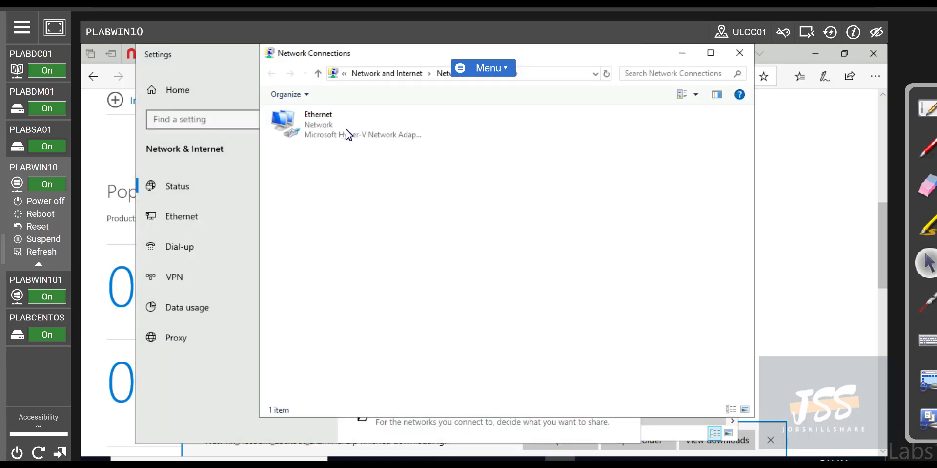
right_click(346, 129)
left_click(400, 249)
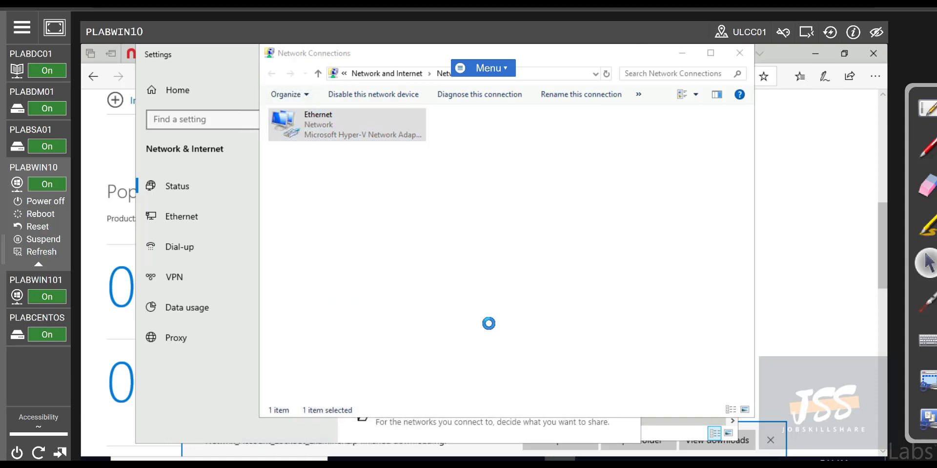
left_click(415, 239)
left_click(450, 297)
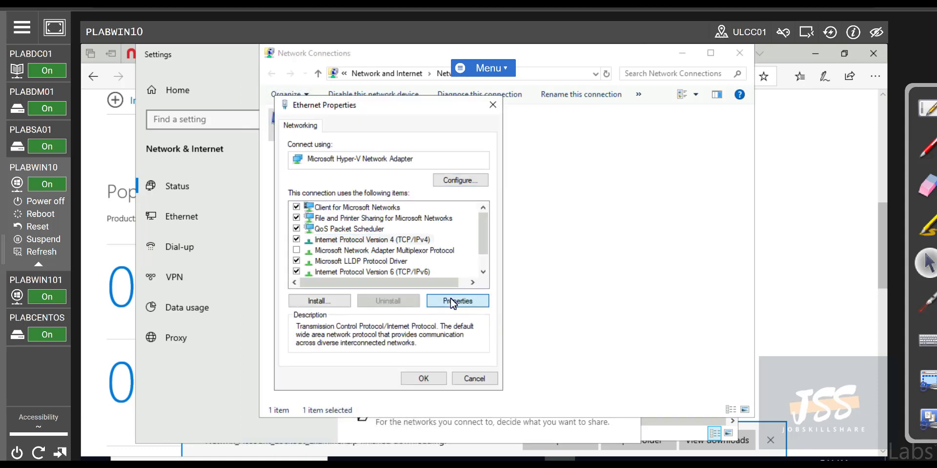
Replace the preferred DNS server with 192.168.0.1, apply it, and close the network windows
double_click(439, 344)
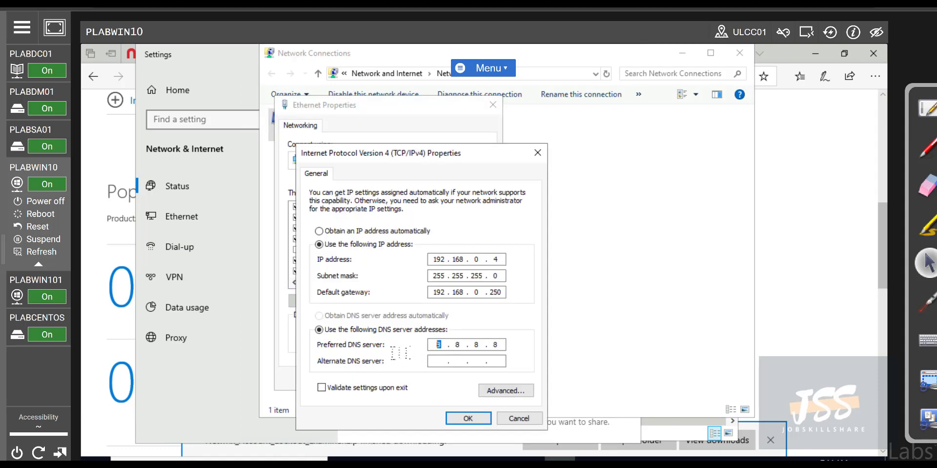
type("192.168.0.1")
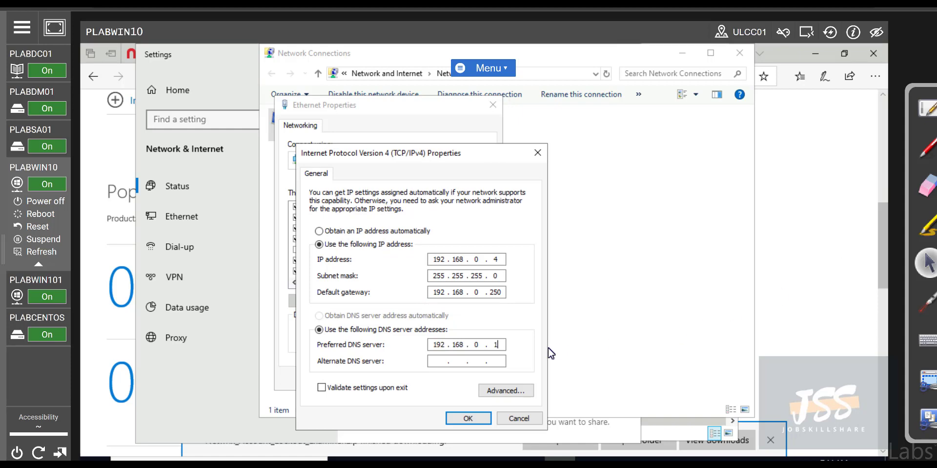
left_click(467, 418)
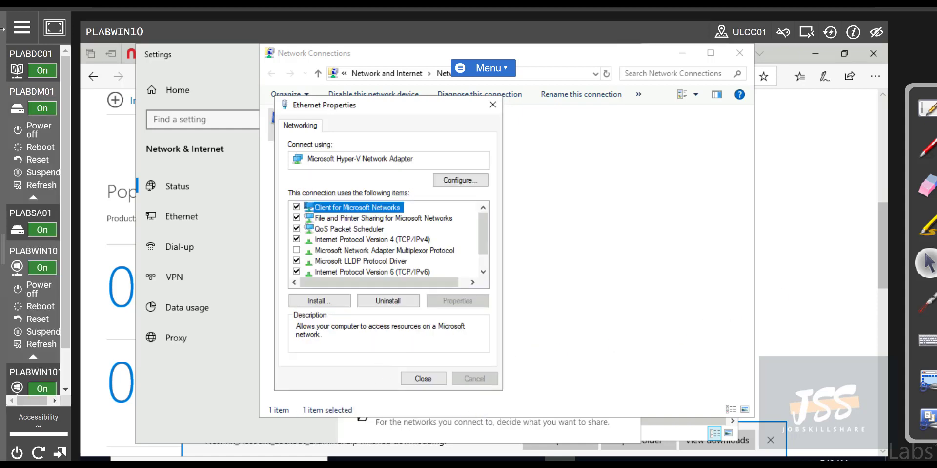
left_click(423, 378)
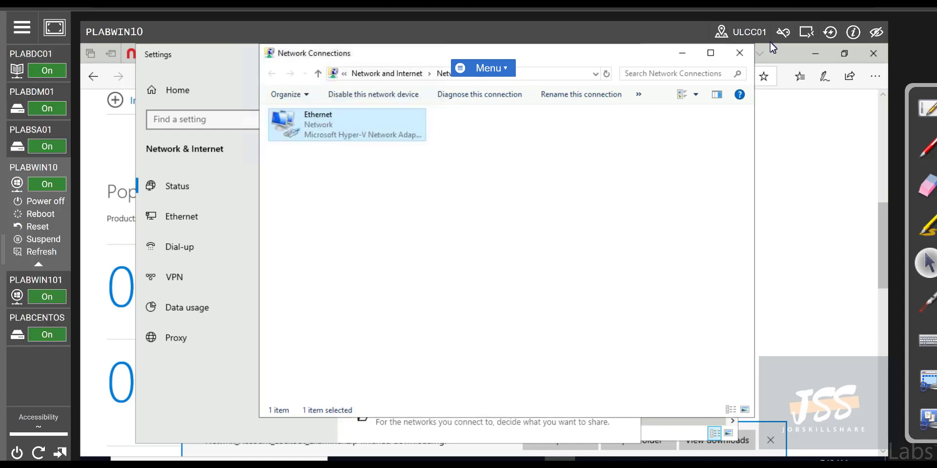
left_click(738, 53)
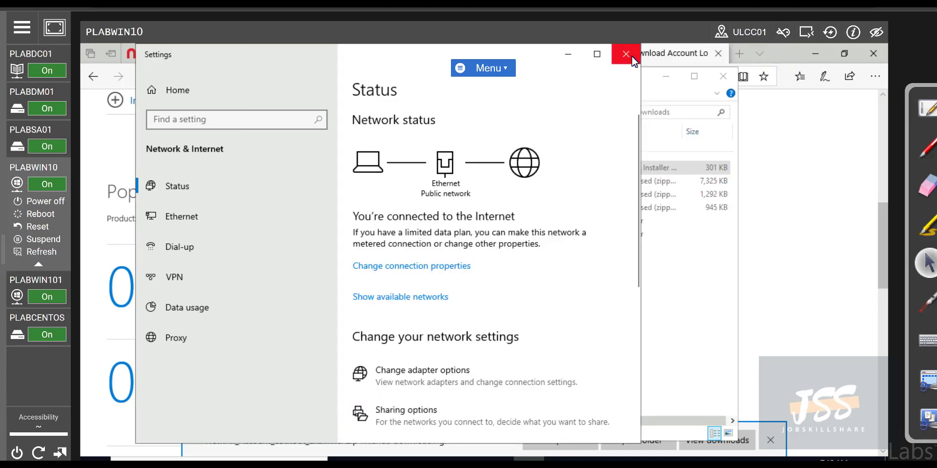
left_click(626, 53)
Extract Netwrix_Account_Lockout_Examiner.zip into the Downloads folder
left_click(694, 76)
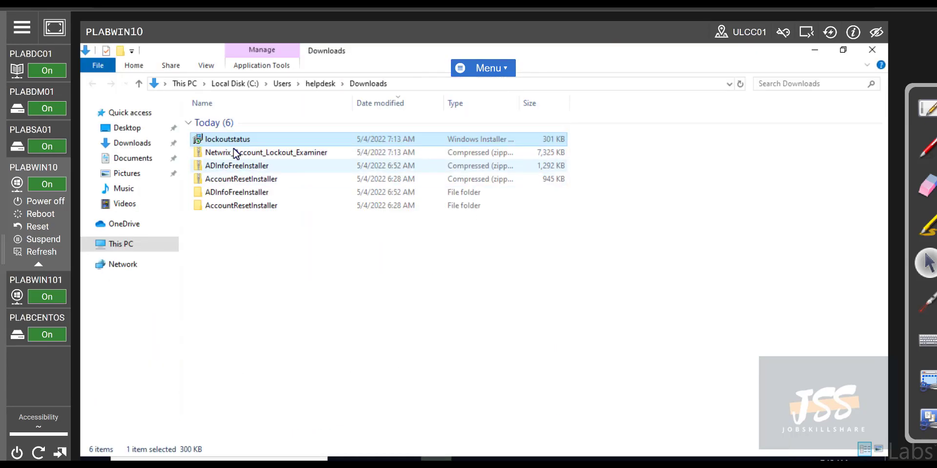
right_click(223, 154)
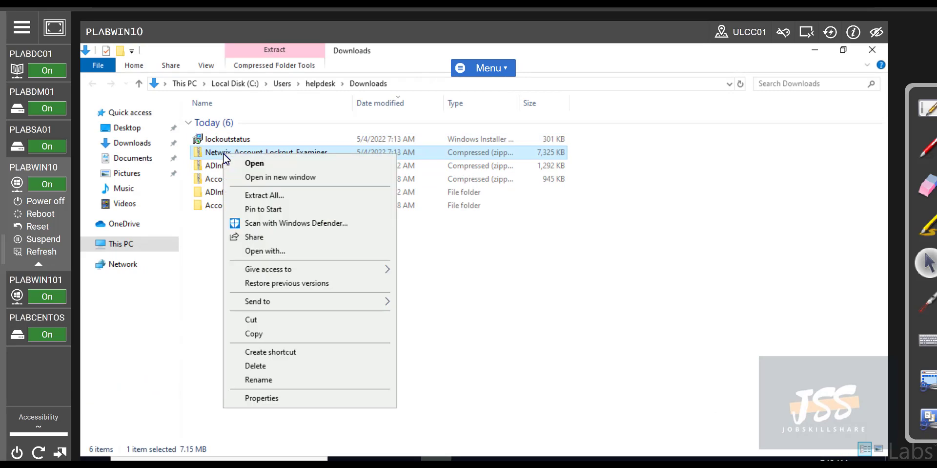
left_click(259, 196)
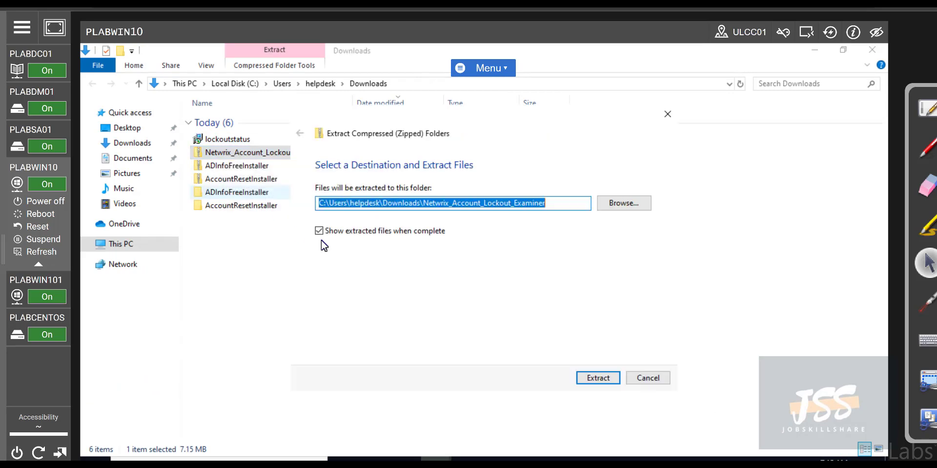
left_click(583, 376)
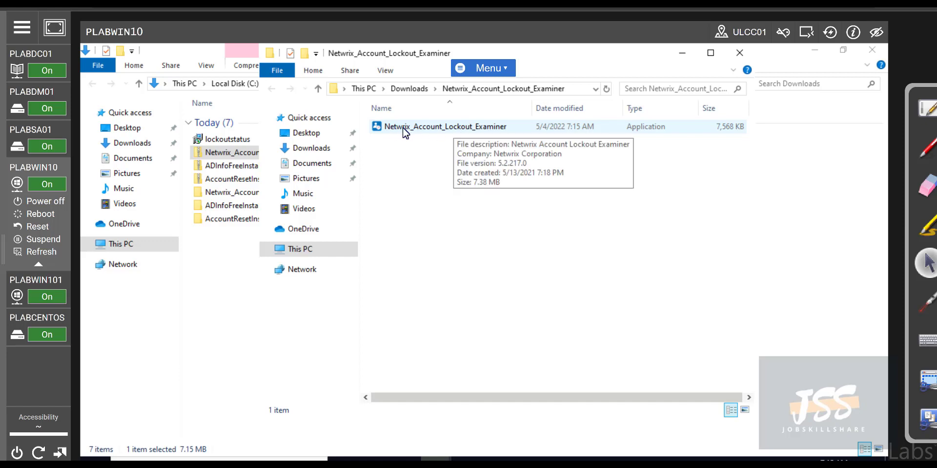
Launch Netwrix_Account_Lockout_Examiner.exe as administrator from its extracted folder
right_click(403, 129)
left_click(431, 152)
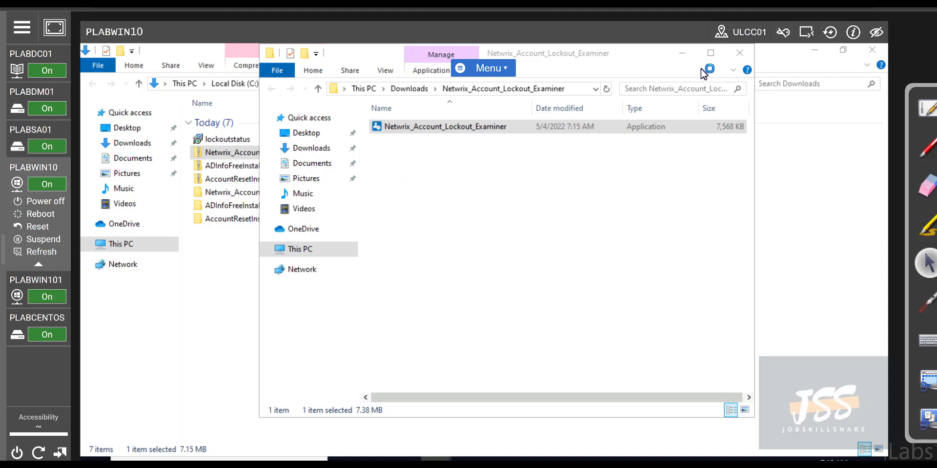
double_click(396, 127)
left_click(821, 51)
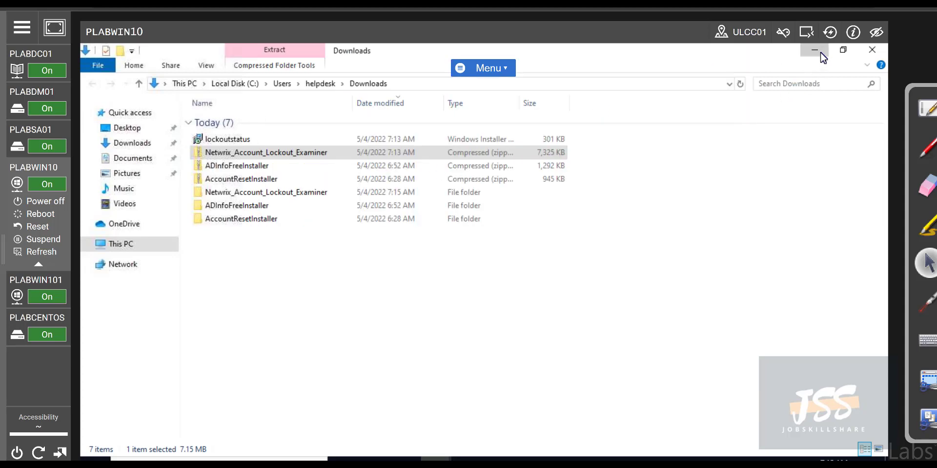
left_click(821, 52)
left_click(822, 52)
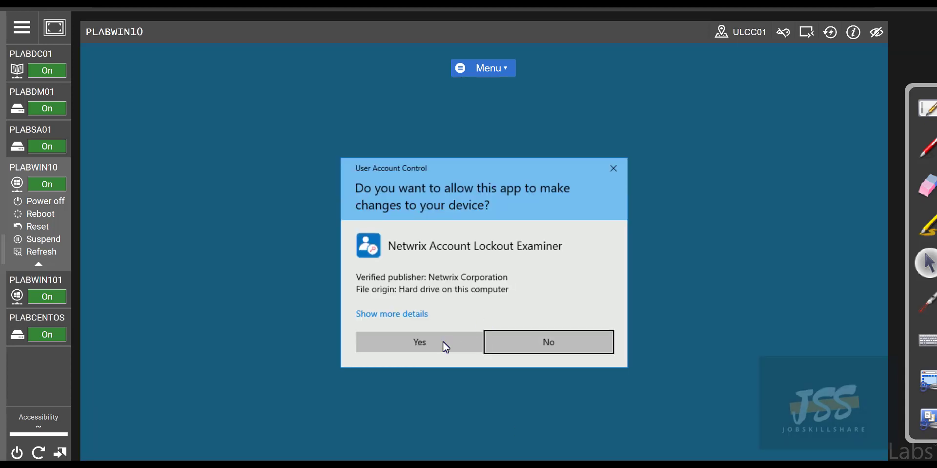
Approve the UAC prompt, accept the EULA, and skip the Customer Experience Program page
left_click(444, 341)
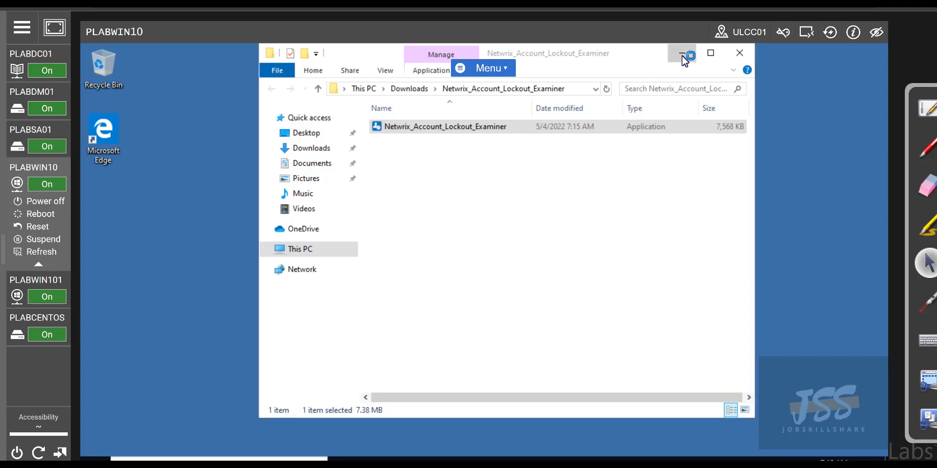
left_click(681, 54)
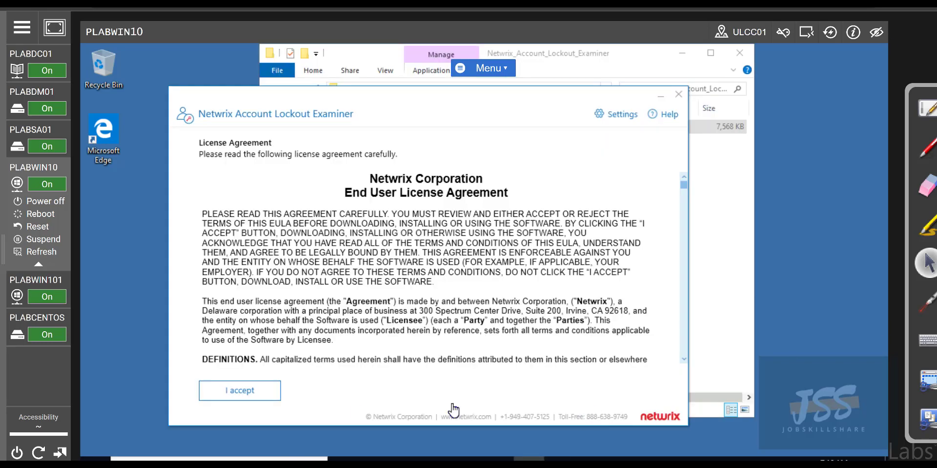
left_click(269, 397)
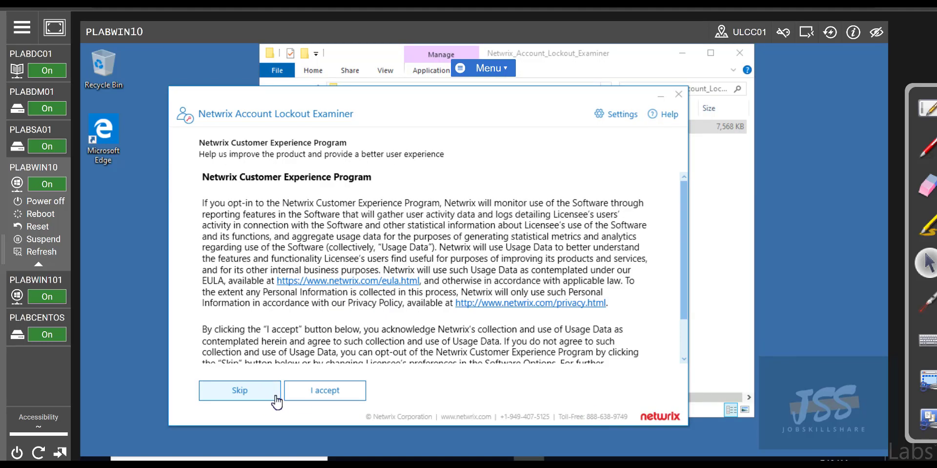
left_click(305, 399)
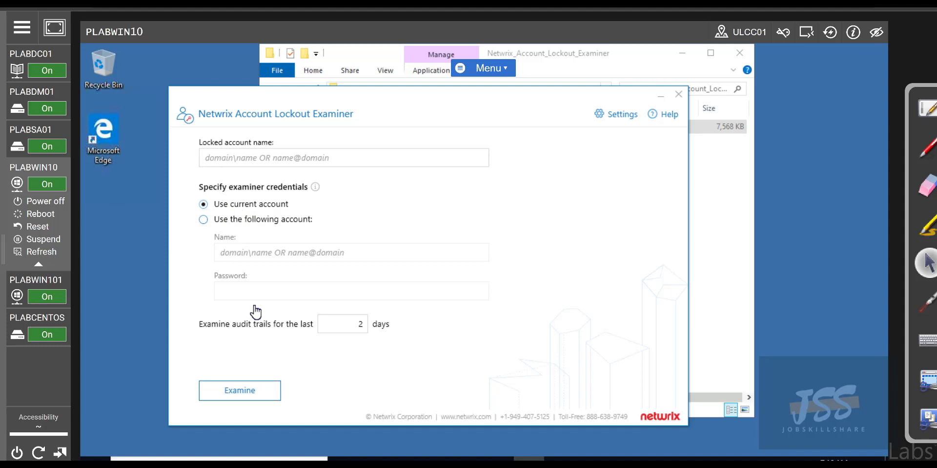
Examine the helpdesk account's lockout, note the PLABDC01 RPC server error, and close the examiner
left_click(245, 162)
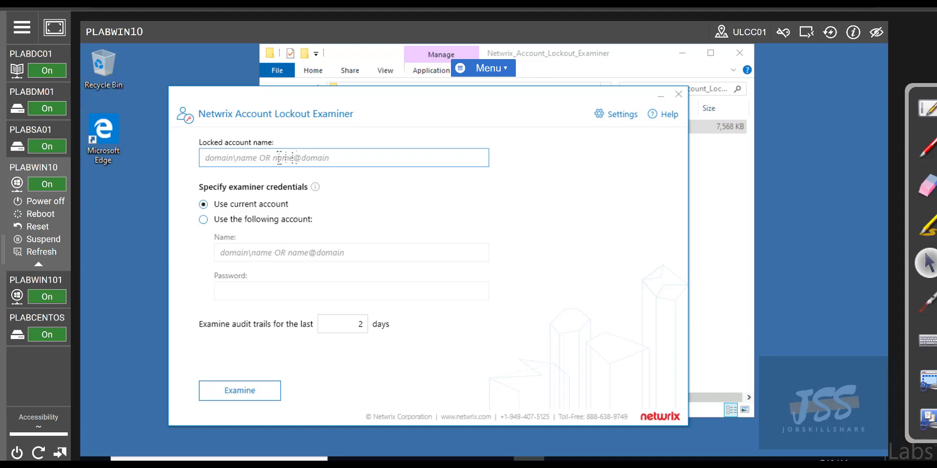
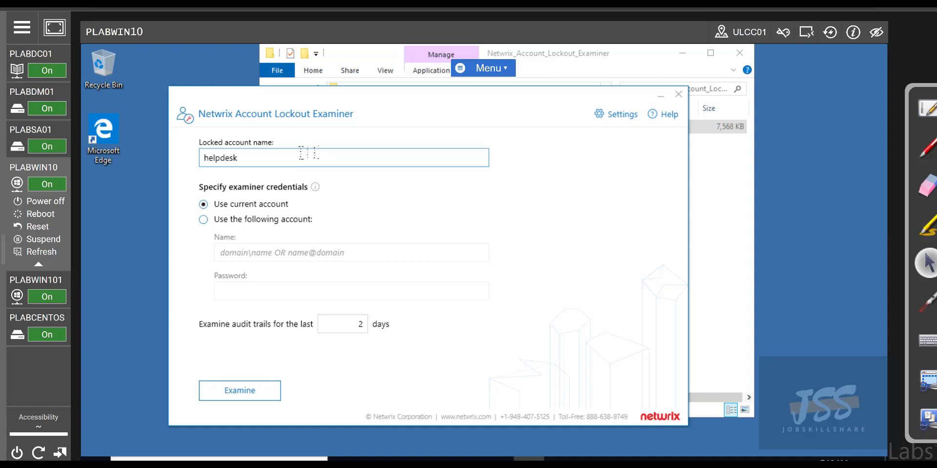
key("Return")
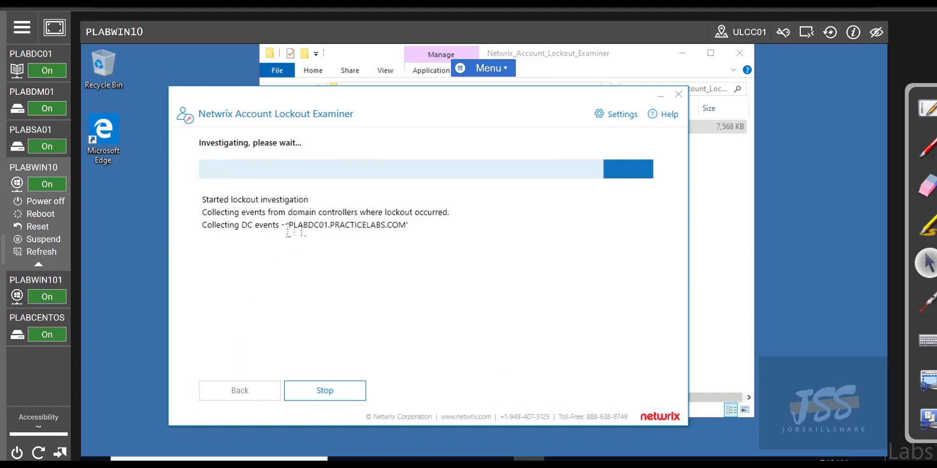
left_click_drag(288, 225, 418, 225)
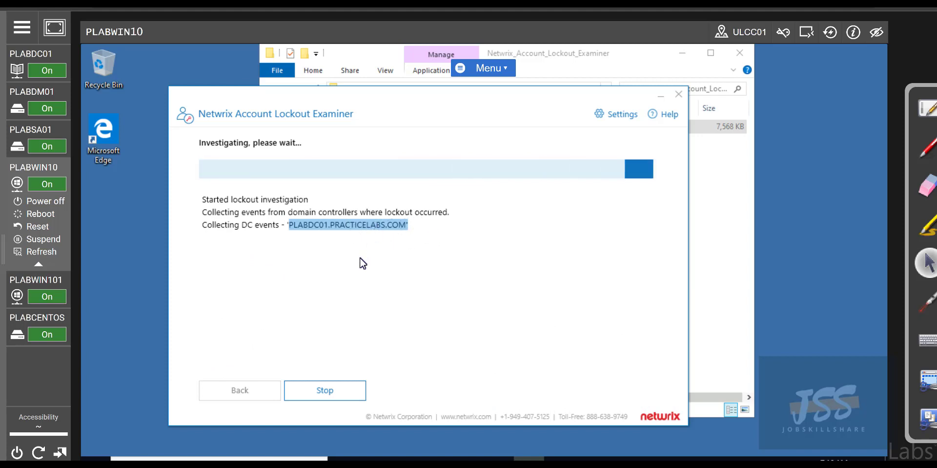
mouse_move(78, 131)
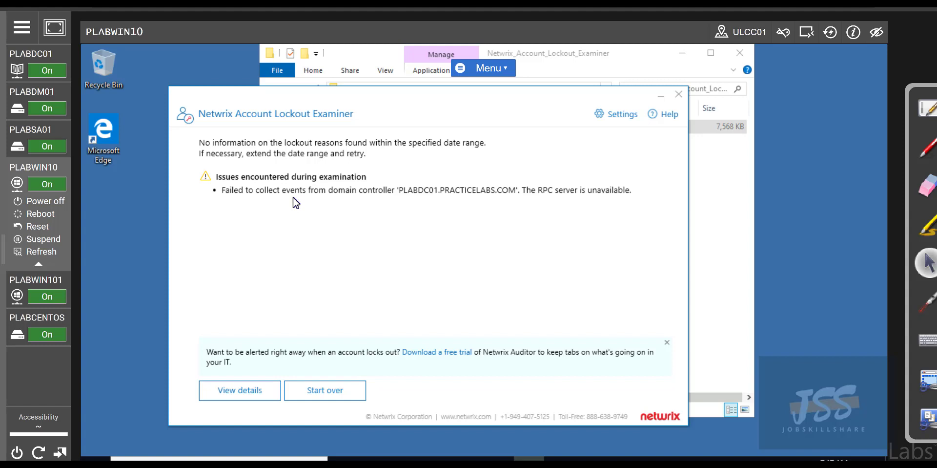
left_click(678, 94)
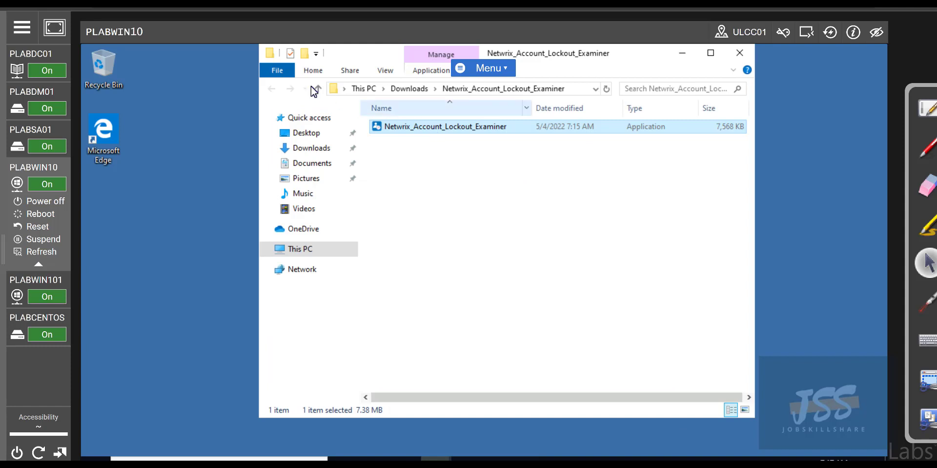
Run lockoutstatus.msi and complete the Resource Kit Tools wizard to install LockoutStatus.exe
left_click(733, 54)
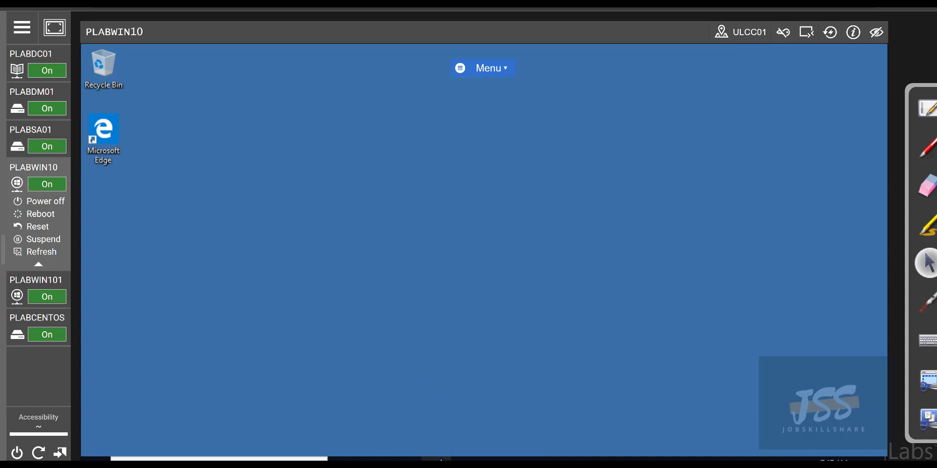
left_click(437, 458)
double_click(235, 139)
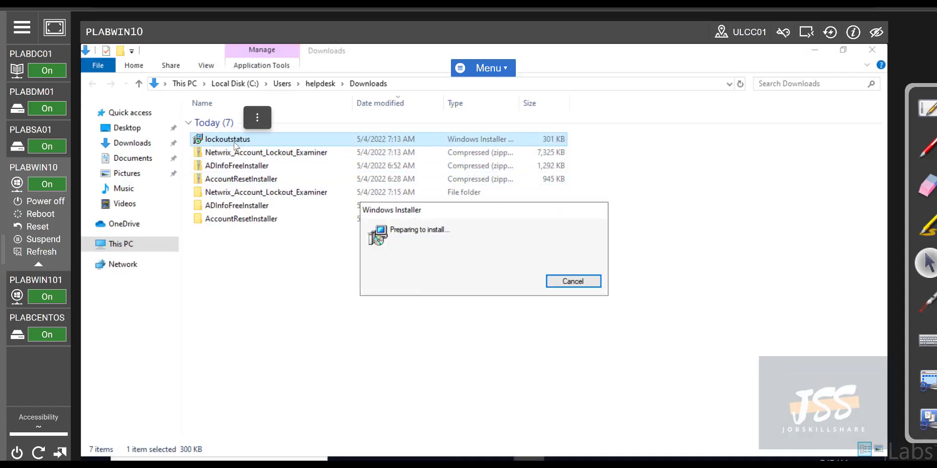
left_click(547, 356)
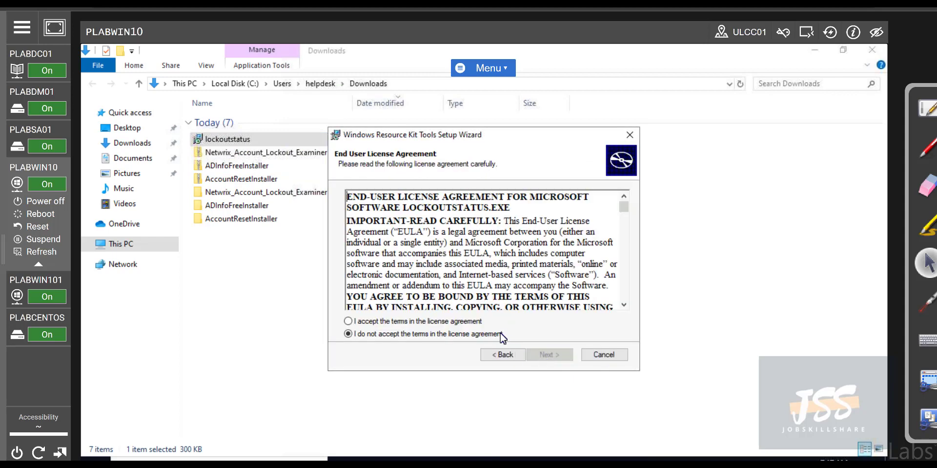
left_click(348, 320)
left_click(548, 355)
left_click(548, 356)
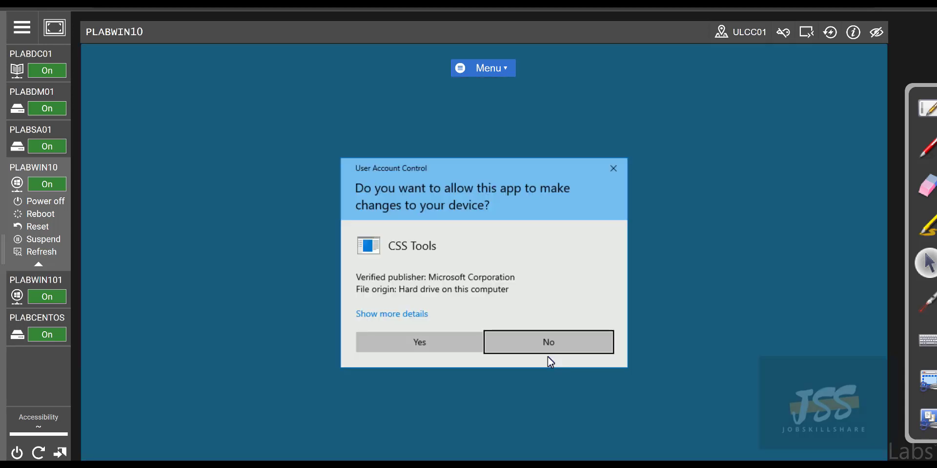
left_click(453, 341)
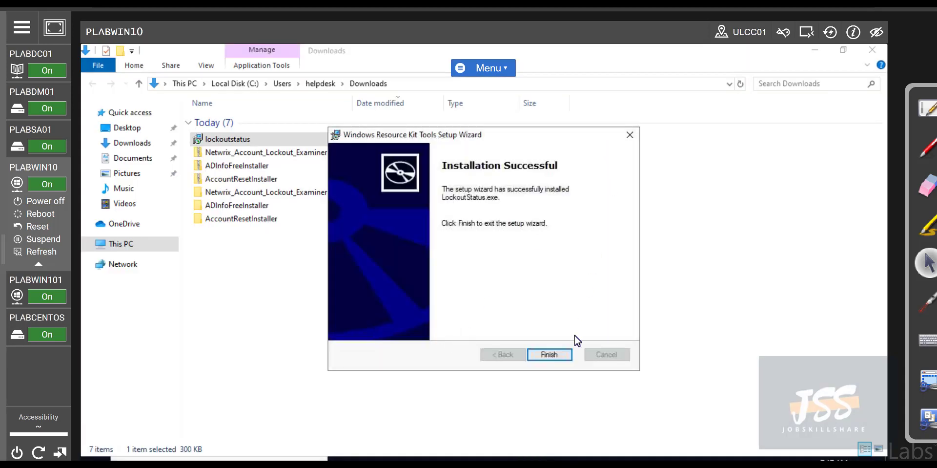
left_click(557, 354)
left_click(814, 51)
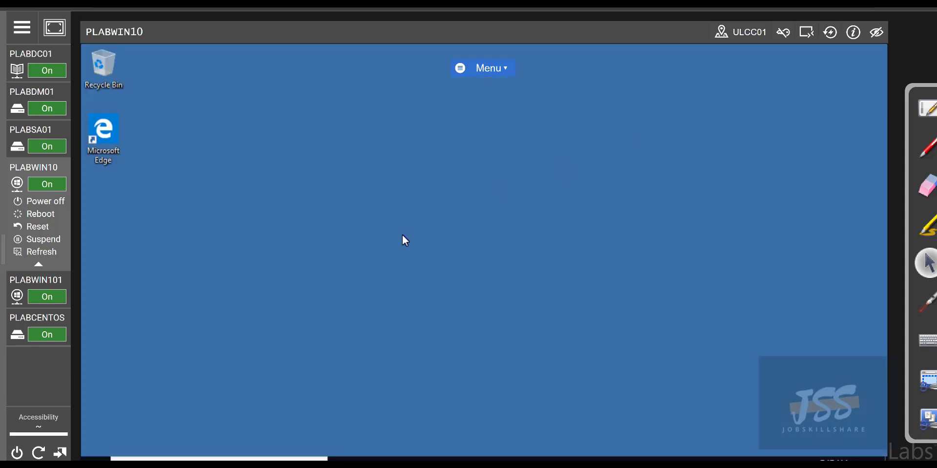
Browse the Start menu app list for the LockoutStatus tool
left_click(96, 458)
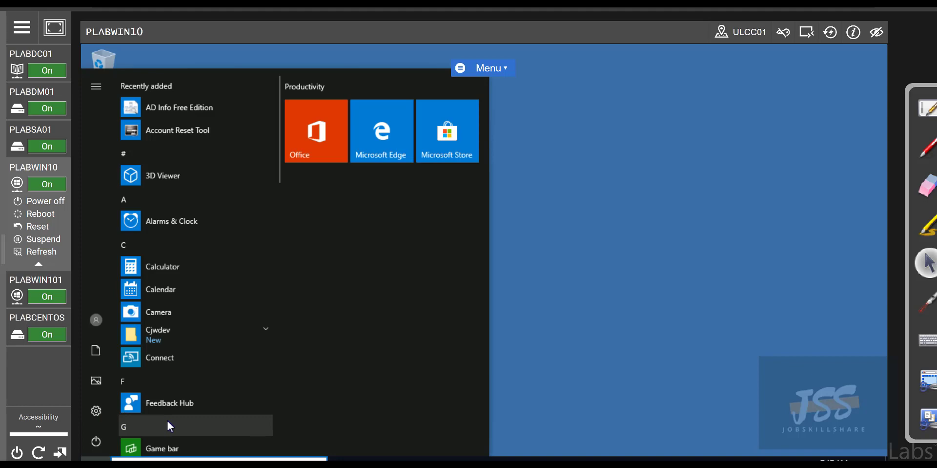
scroll(166, 417, "down", 3)
scroll(167, 420, "down", 12)
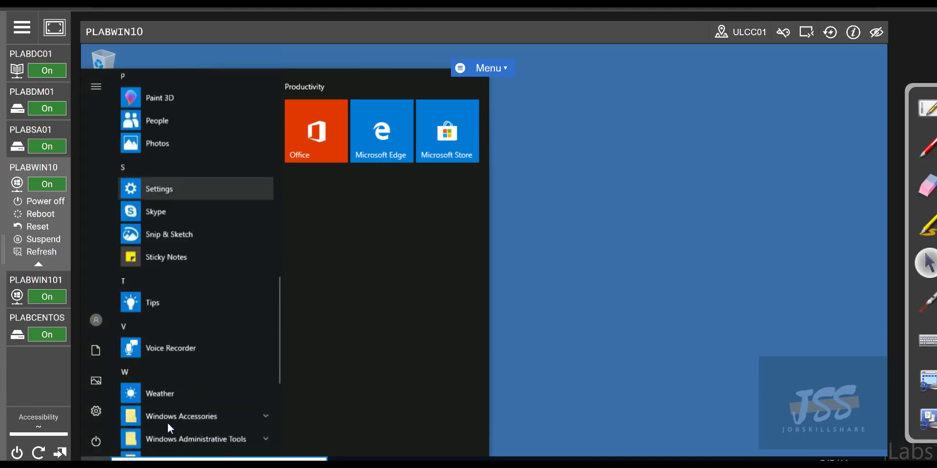
scroll(167, 420, "down", 2)
scroll(168, 422, "up", 7)
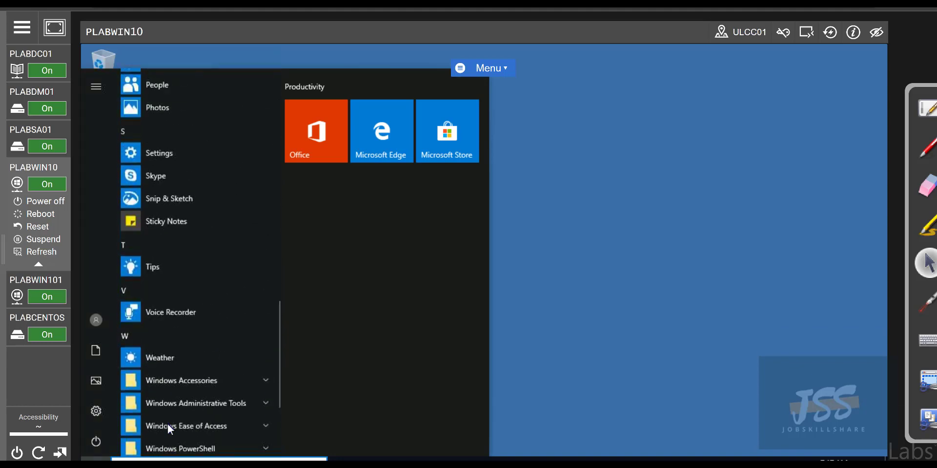
scroll(168, 428, "up", 10)
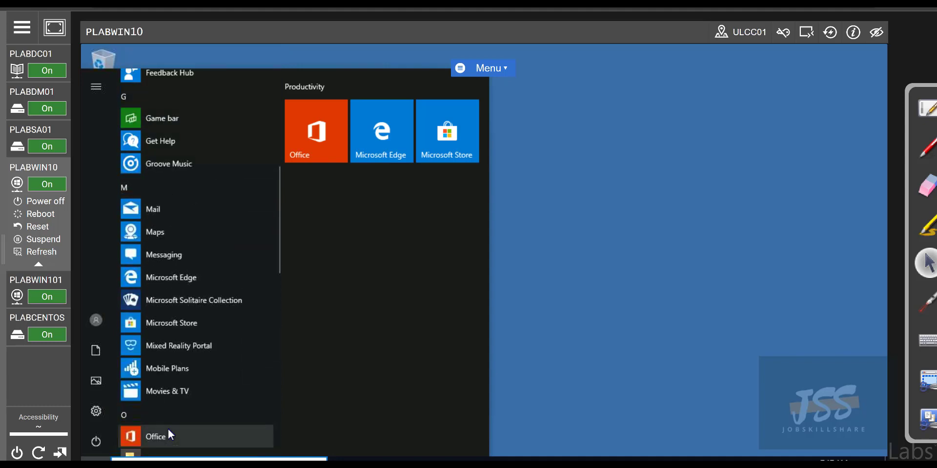
scroll(167, 427, "up", 3)
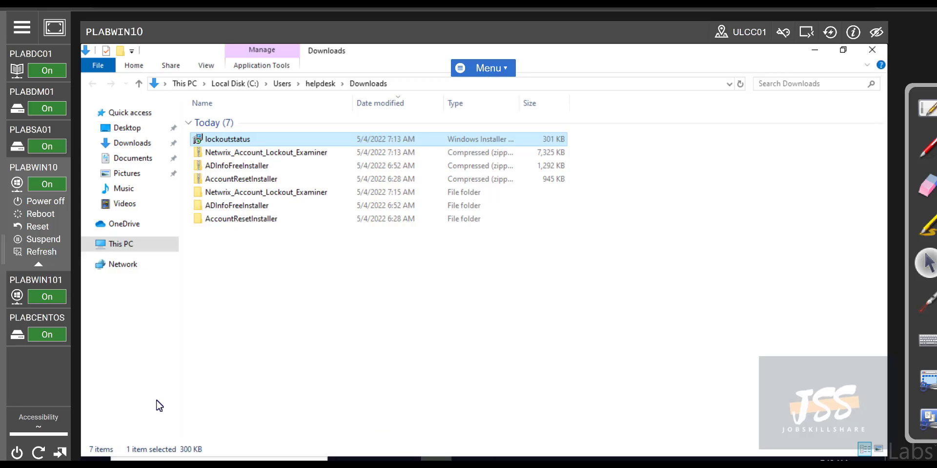
Search Windows for 'lockou', then dismiss the results to return to Downloads
left_click(162, 458)
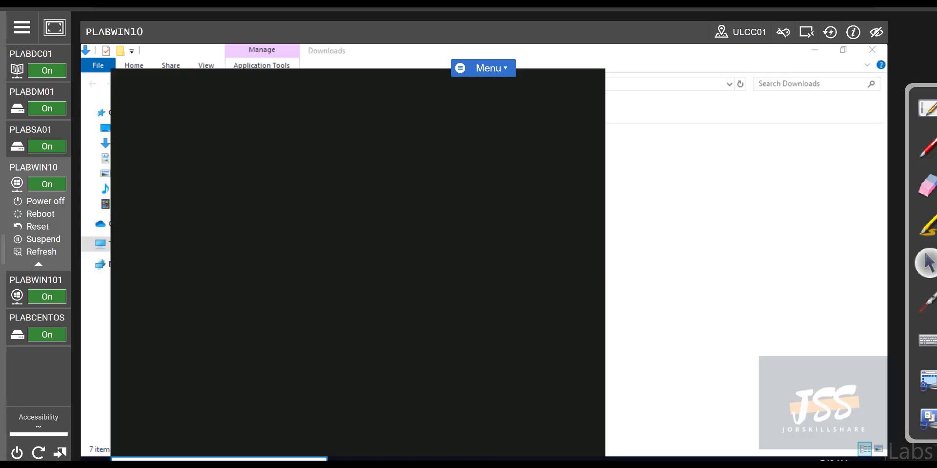
type("lock")
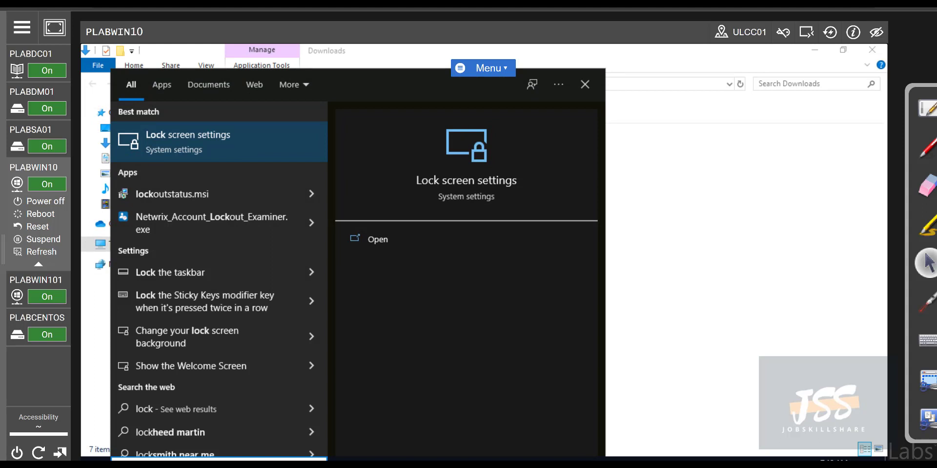
type("ou")
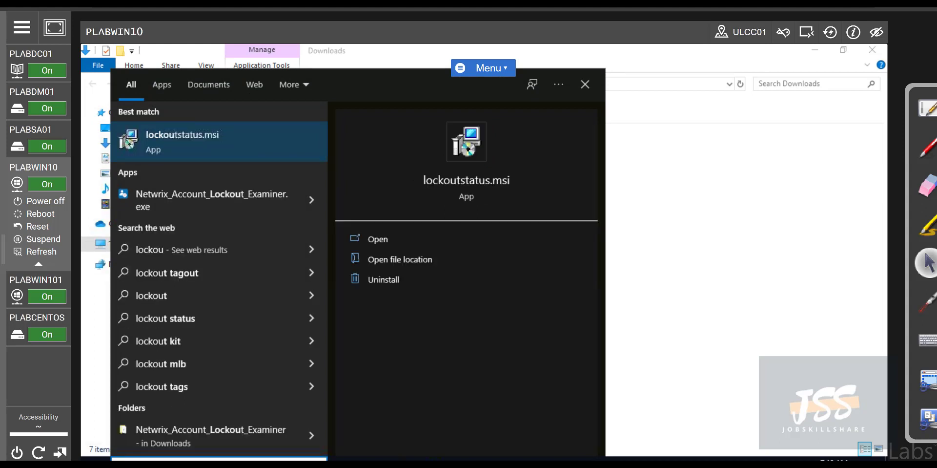
left_click(663, 286)
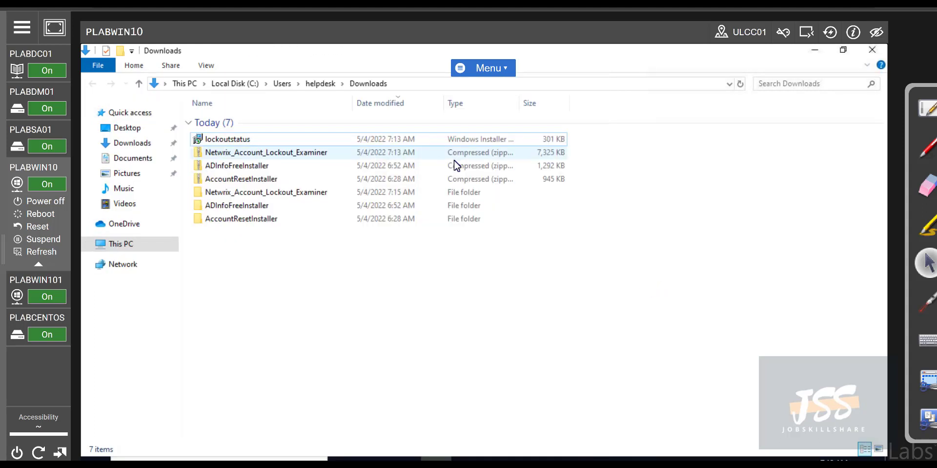
Uninstall the existing LockoutStatus.exe through the lockoutstatus installer wizard
double_click(257, 142)
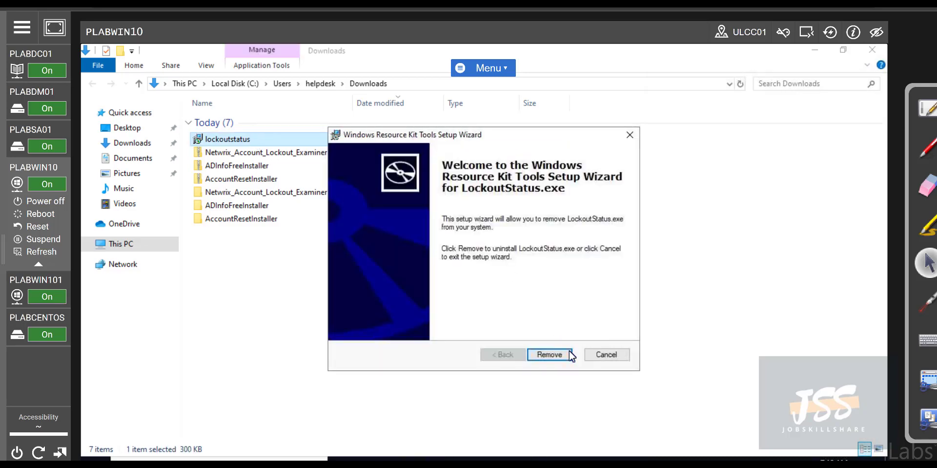
left_click(567, 352)
left_click(443, 341)
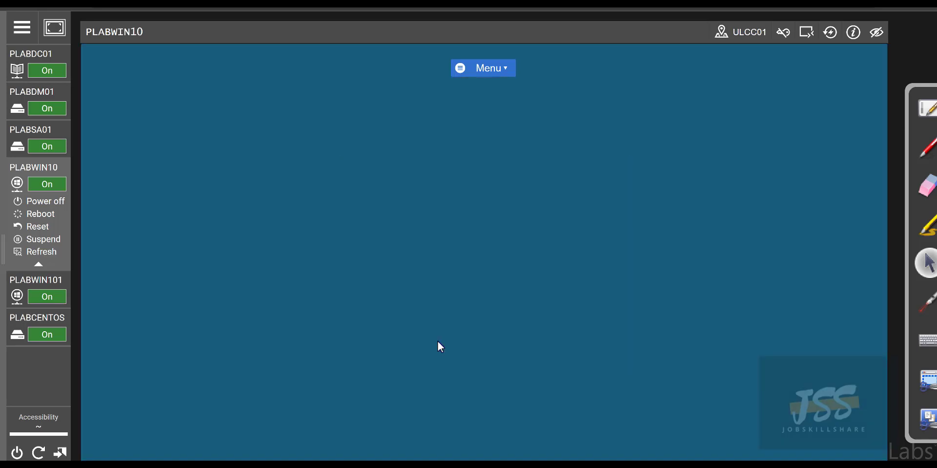
left_click(539, 354)
Attempt a reinstall with the EULA accepted, then decline the UAC prompt and close the interrupted wizard
double_click(230, 141)
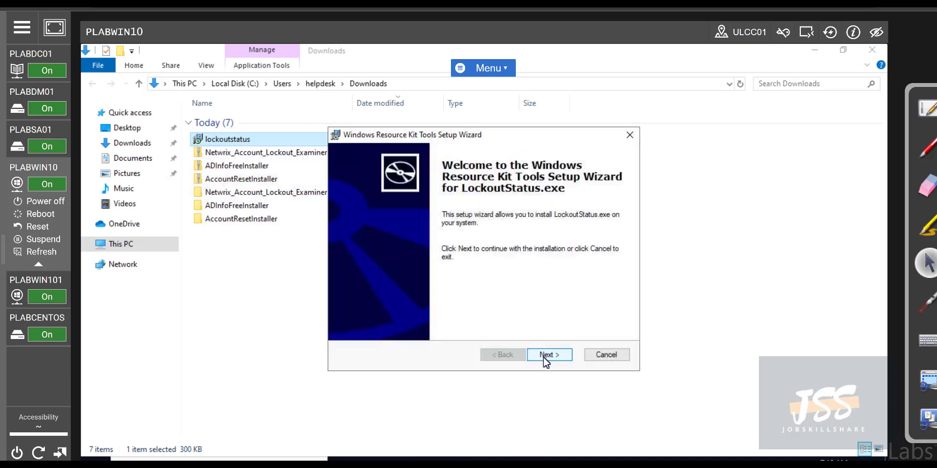
left_click(542, 355)
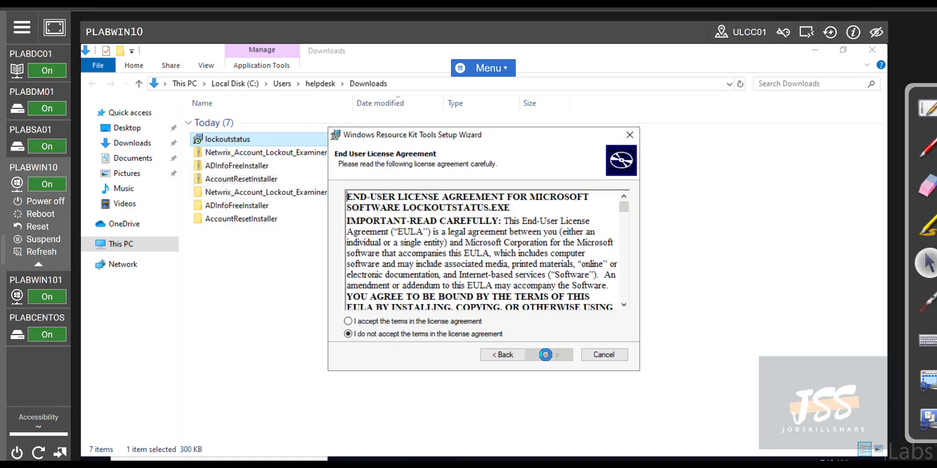
left_click(468, 321)
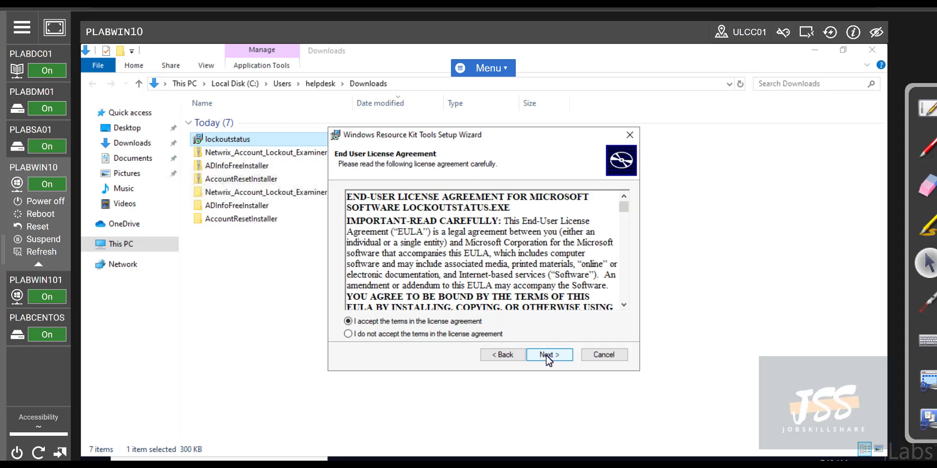
left_click(546, 356)
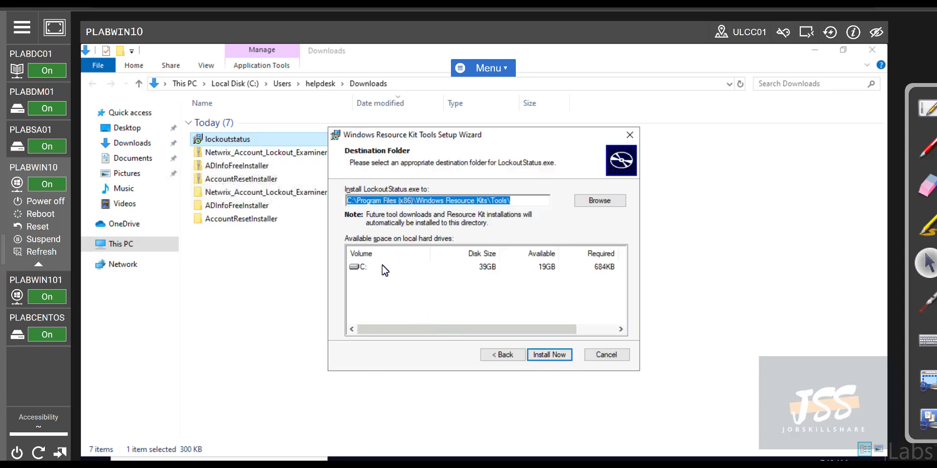
left_click(480, 200)
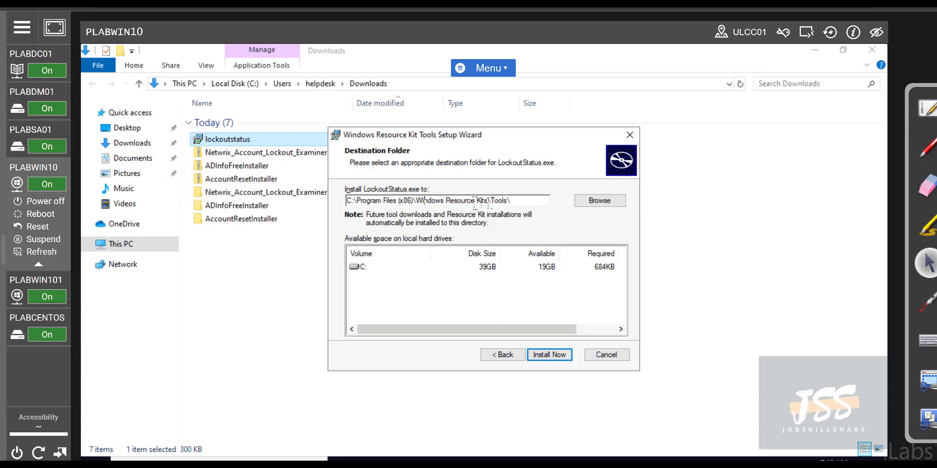
left_click(554, 355)
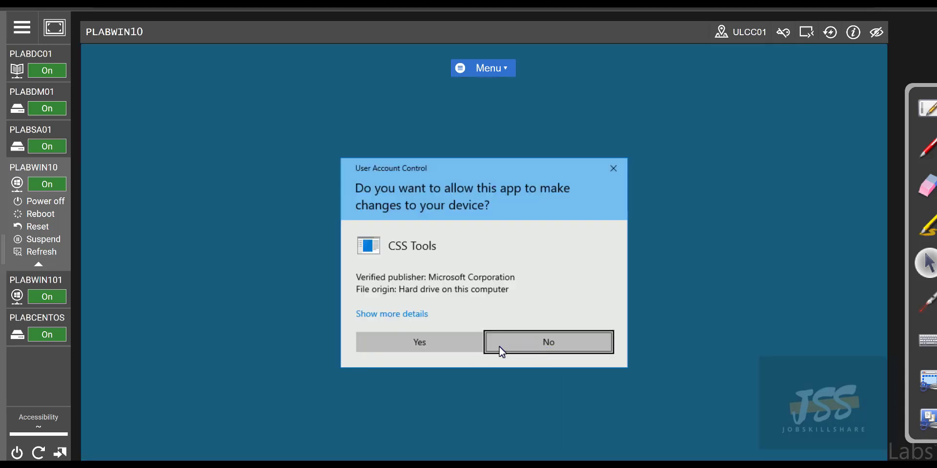
left_click(500, 347)
key("Return")
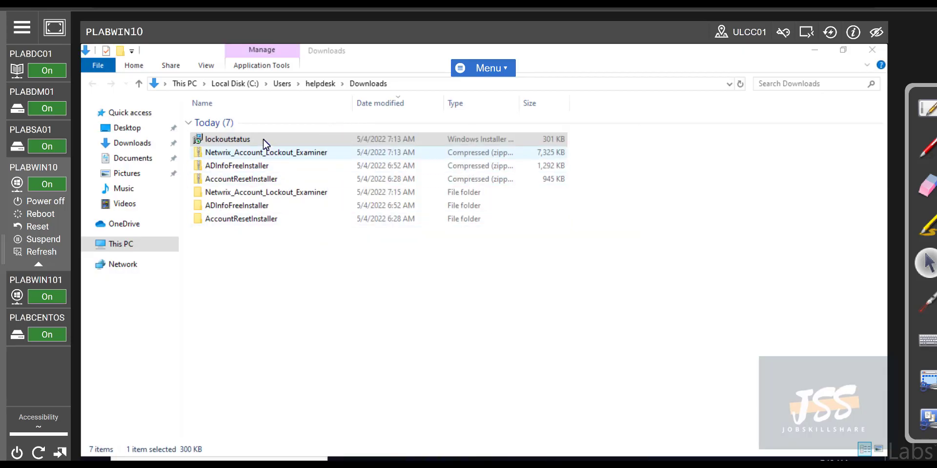
Reinstall LockoutStatus with the EULA accepted and default folder, allowing UAC and finishing the wizard
double_click(263, 139)
left_click(538, 352)
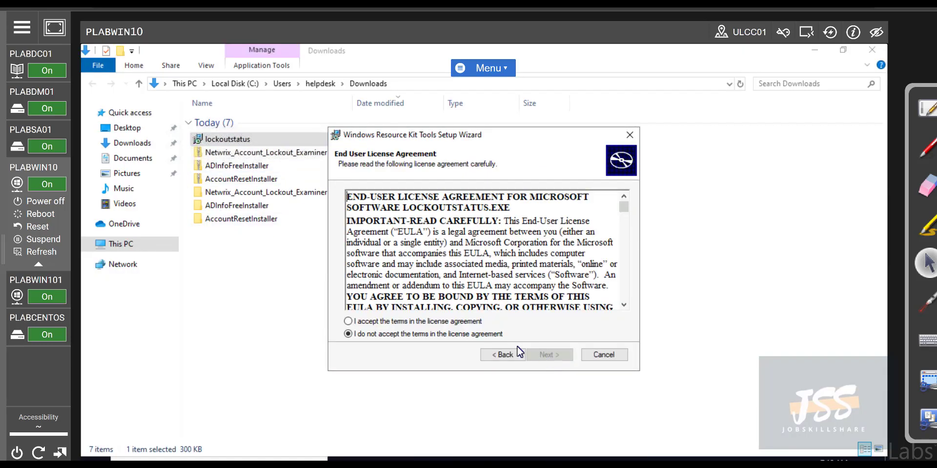
left_click(348, 321)
left_click(546, 356)
left_click(556, 355)
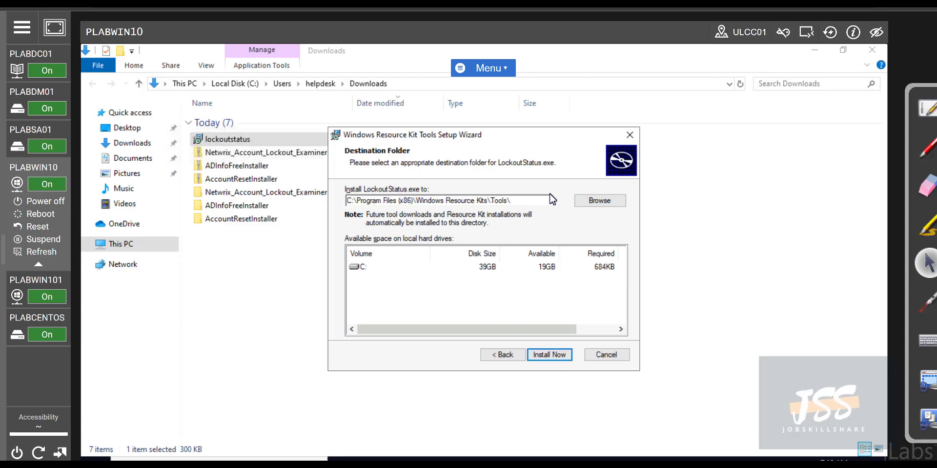
left_click(600, 200)
left_click(599, 358)
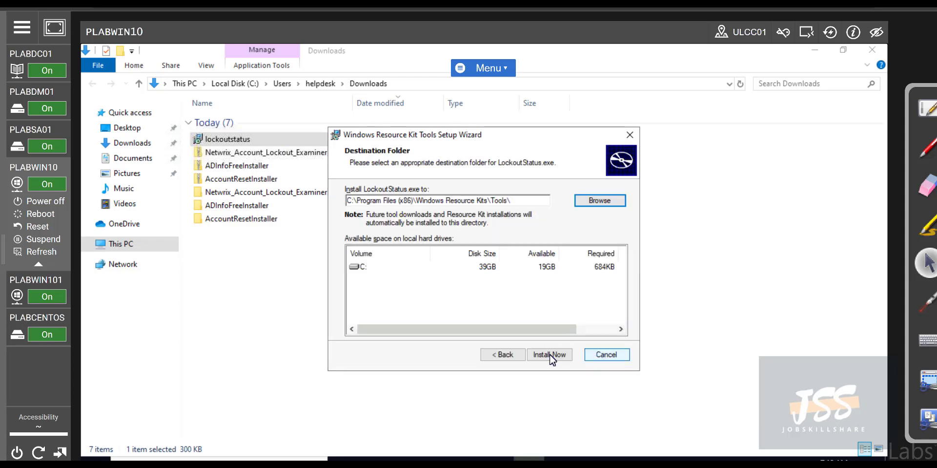
left_click(549, 353)
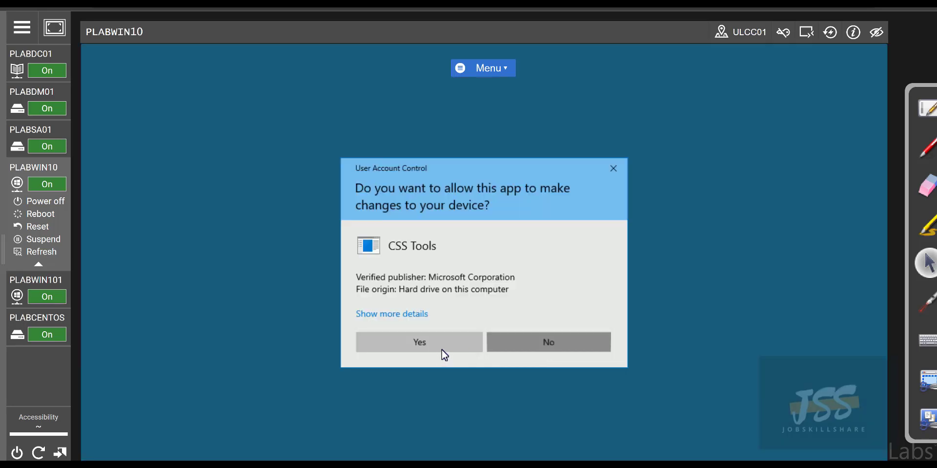
left_click(442, 350)
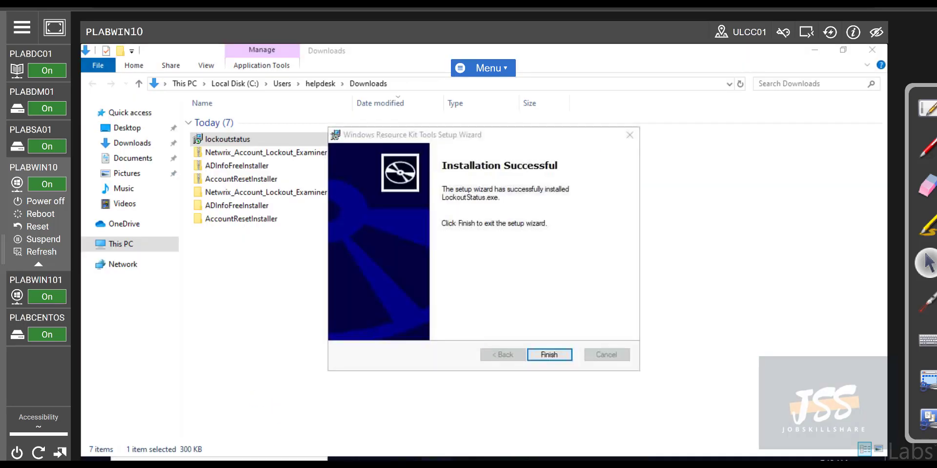
left_click(549, 354)
left_click(141, 244)
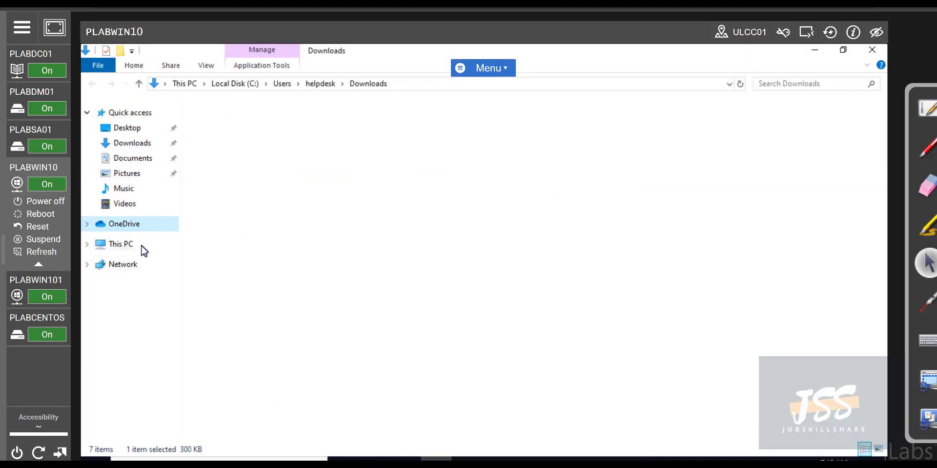
Run lockoutstatus.exe from C:\Program Files (x86)\Windows Resource Kits\Tools as administrator
double_click(258, 227)
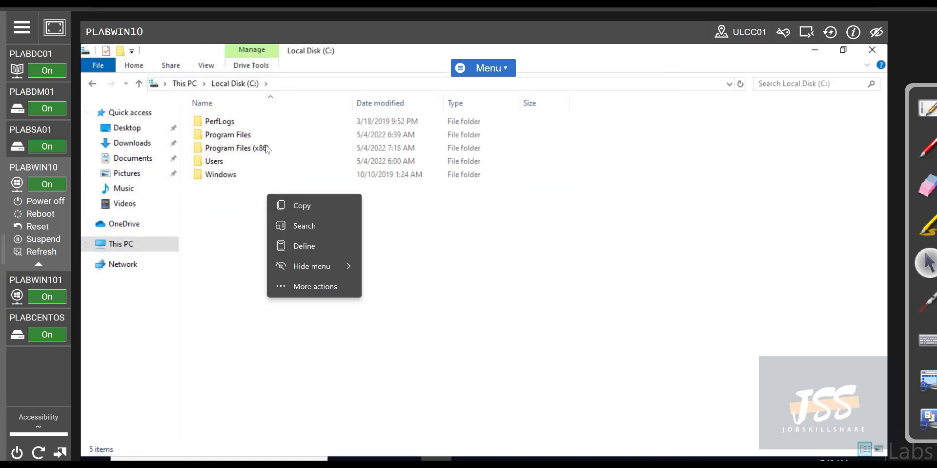
double_click(262, 148)
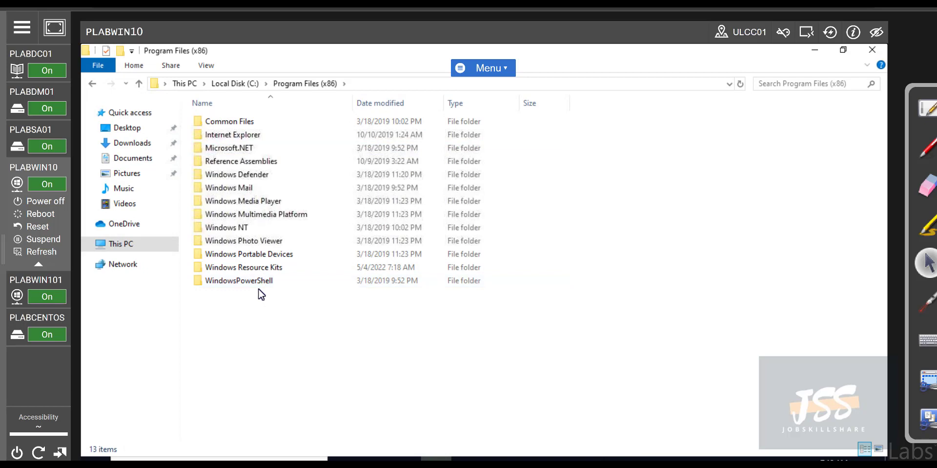
double_click(256, 270)
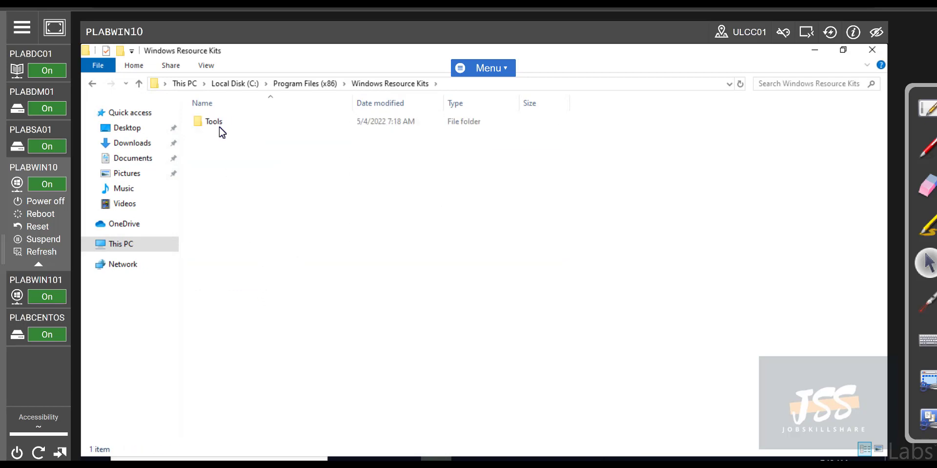
double_click(217, 124)
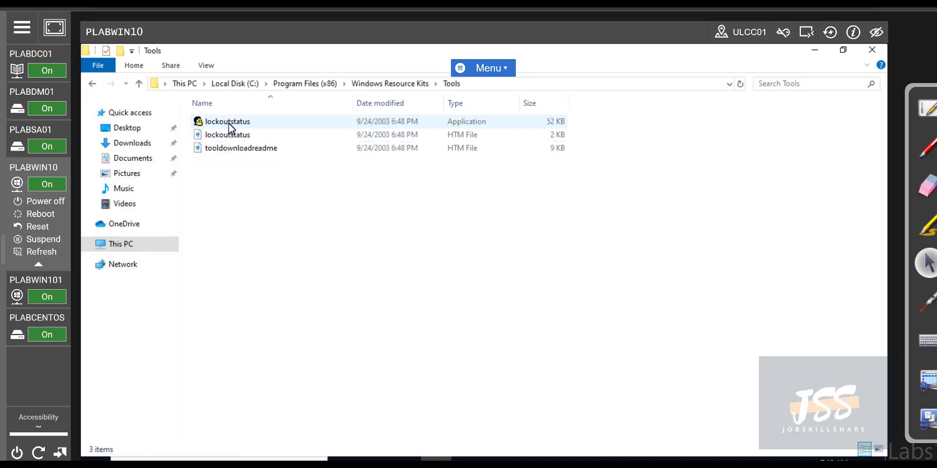
right_click(226, 121)
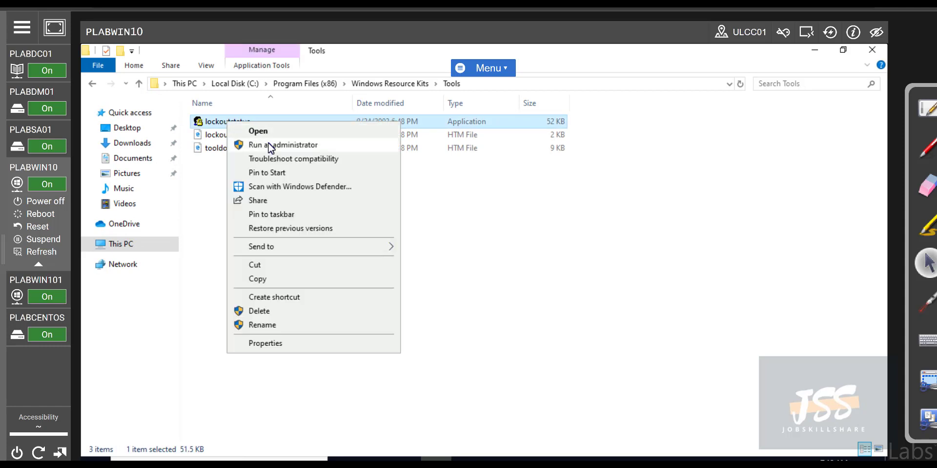
left_click(270, 145)
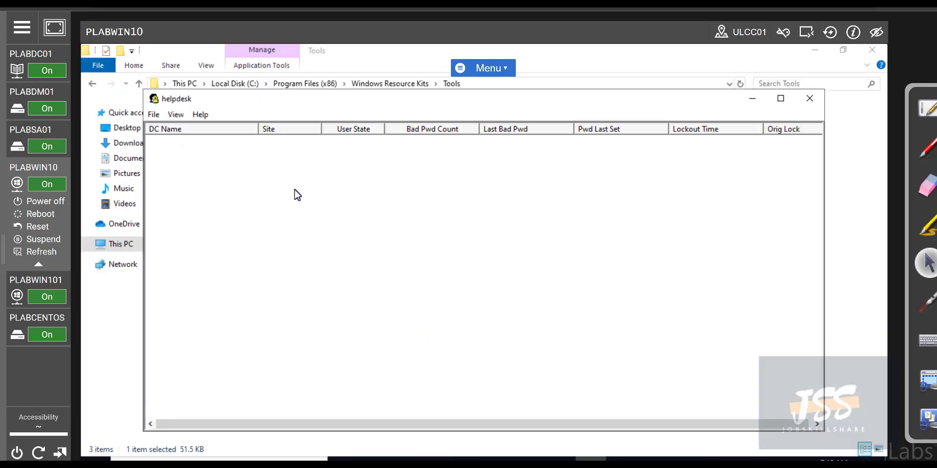
Query helpdesk in PRACTICELABS.COM and review PLABDC01's Not Locked row and its right-click actions
left_click(154, 115)
left_click(162, 129)
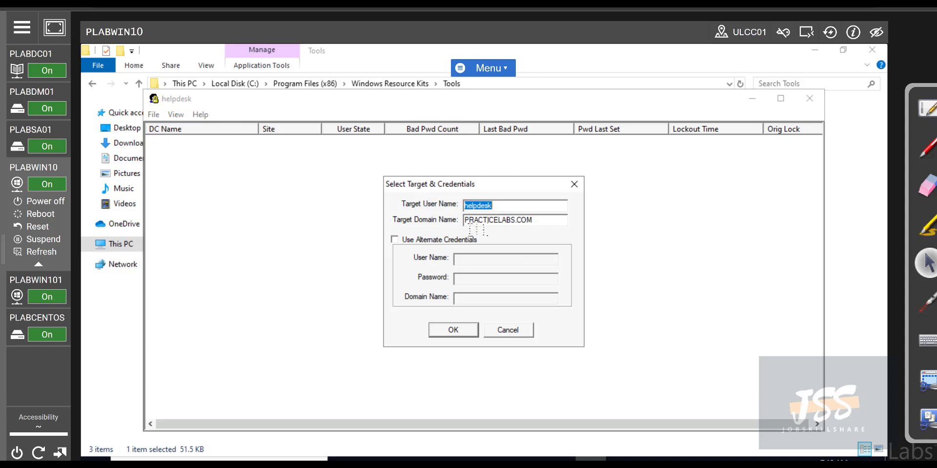
left_click(470, 330)
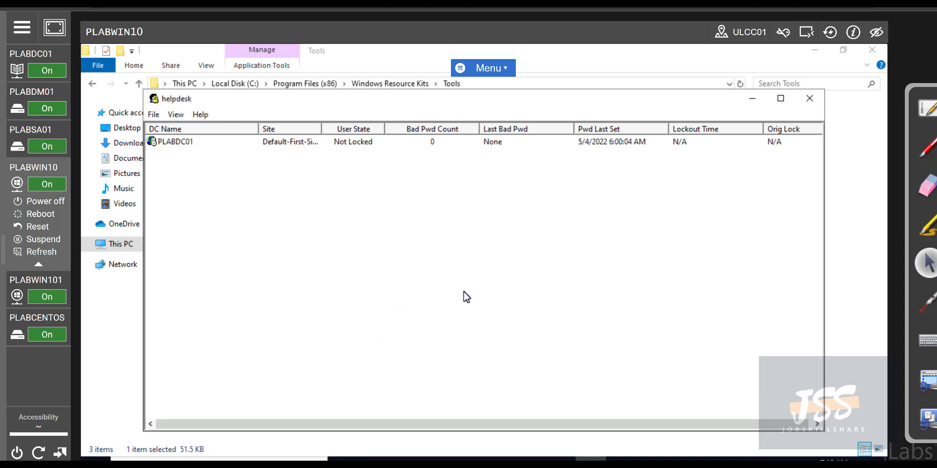
left_click(326, 143)
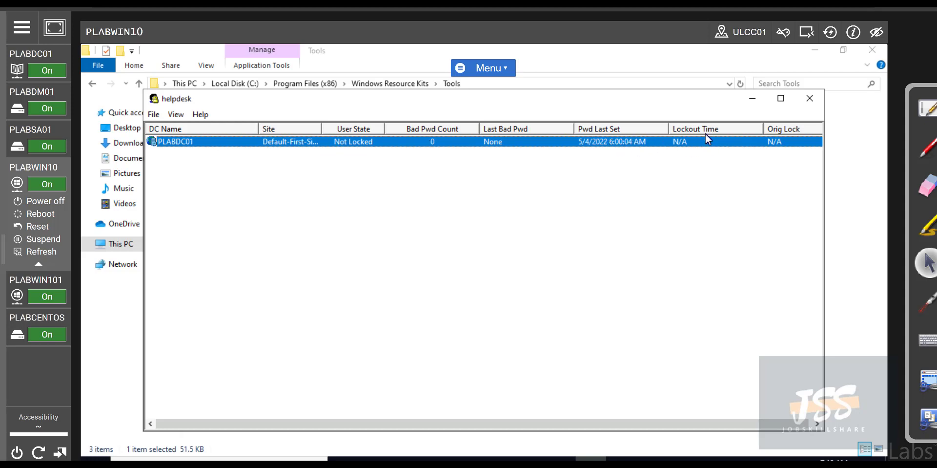
right_click(177, 144)
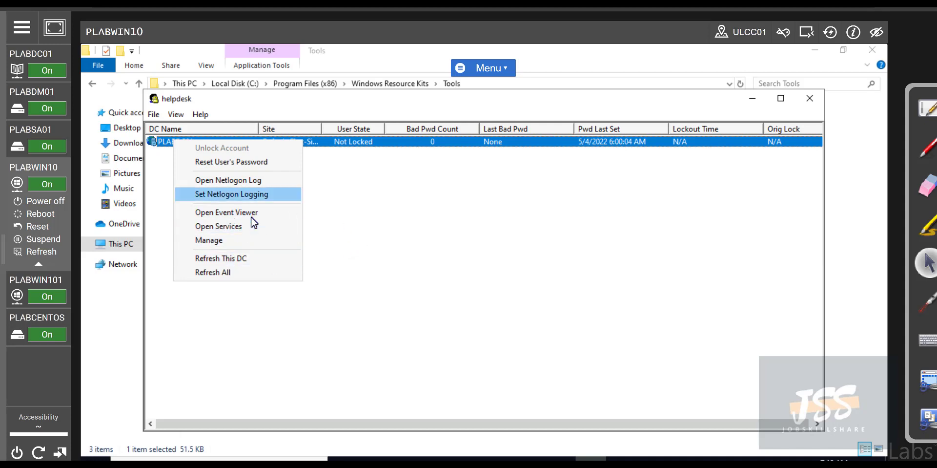
left_click(338, 194)
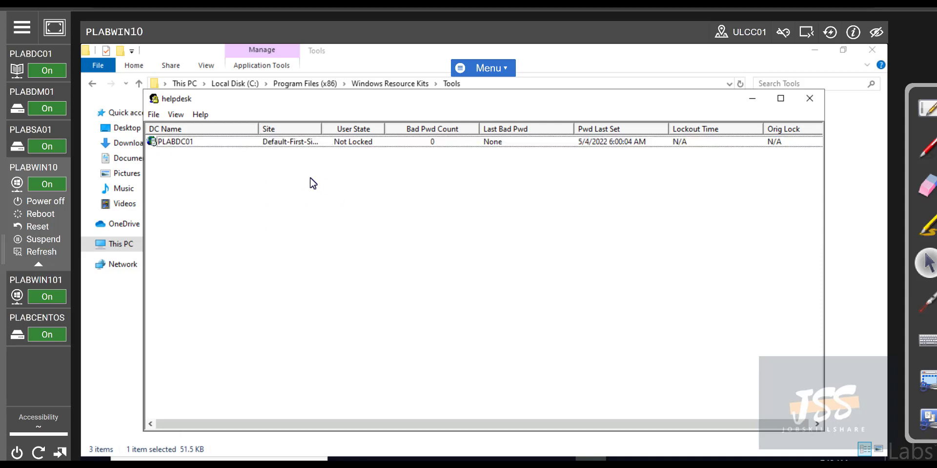
right_click(239, 146)
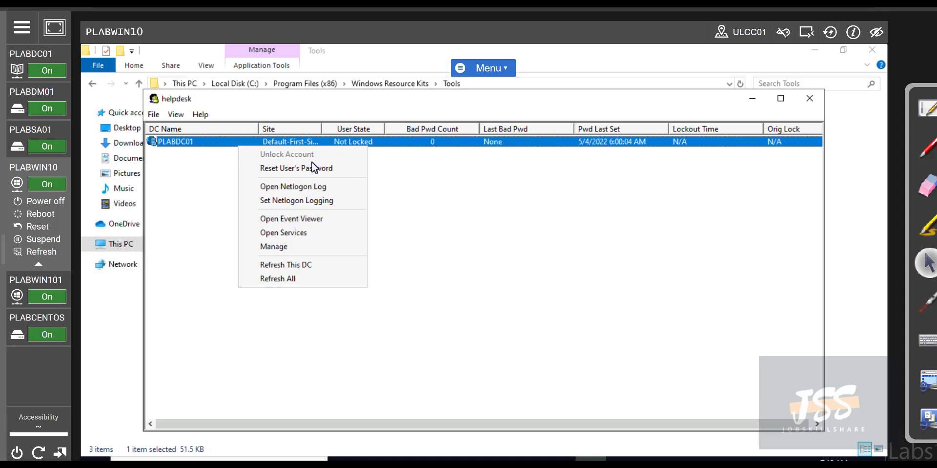
left_click(487, 180)
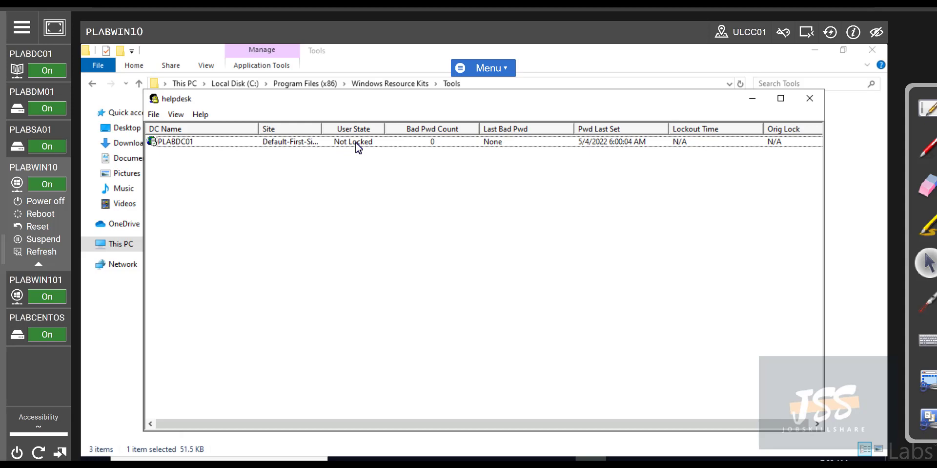
Switch to PLABDC01 to view AD Users and Computers, then return to PLABWIN10
left_click(38, 57)
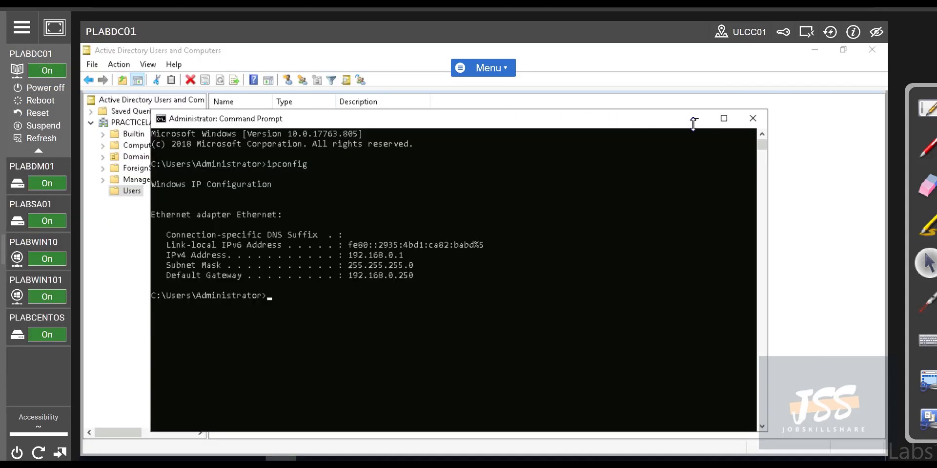
left_click(696, 119)
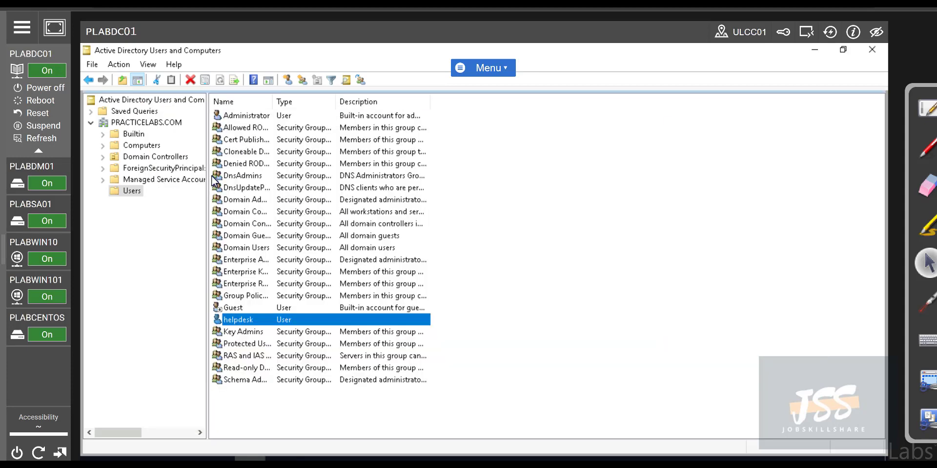
left_click(33, 242)
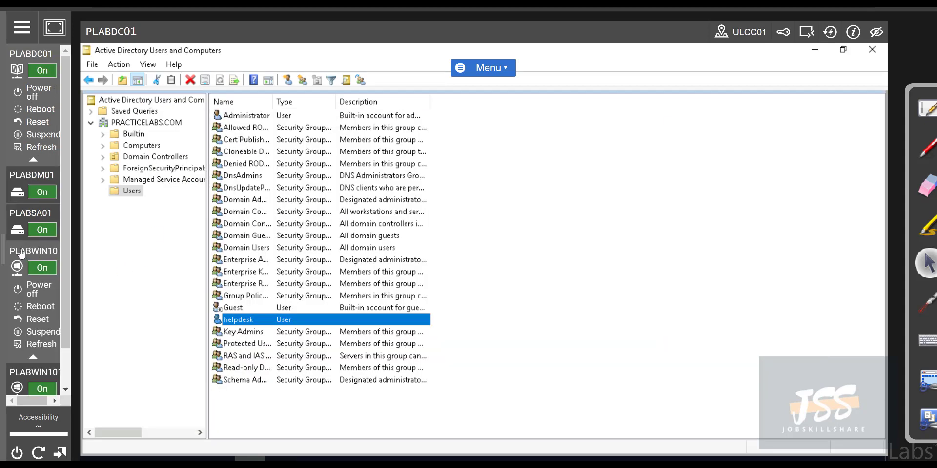